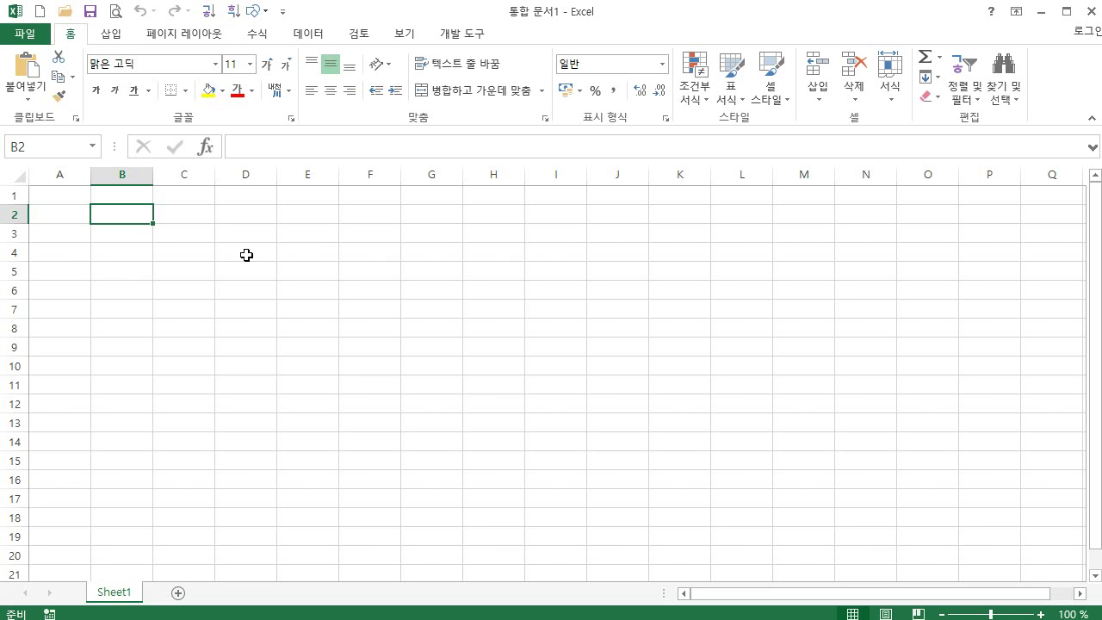
- Enter the formula =RANDBETWEEN(1,50)*1000 in cell B2
type("=")
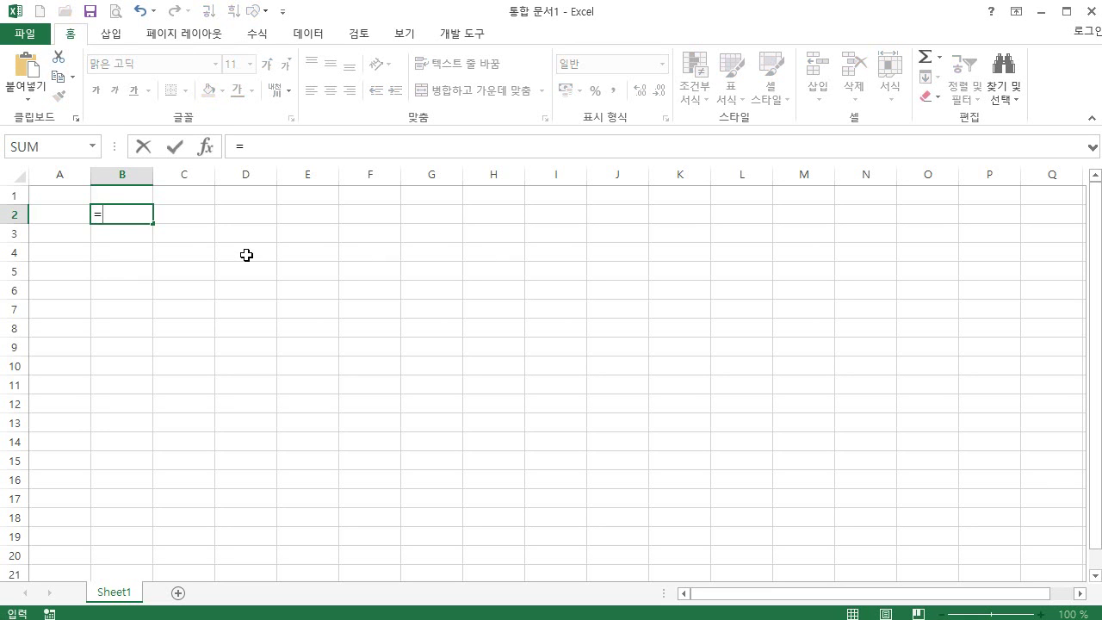
type("ㄱ")
key("BackSpace")
type("rand")
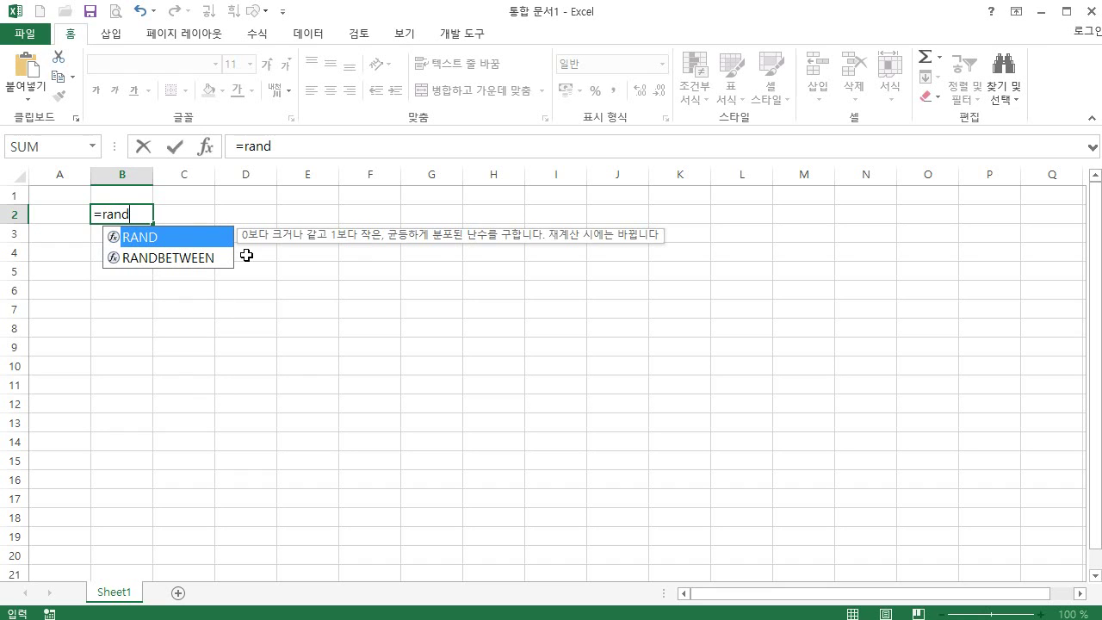
key("Down")
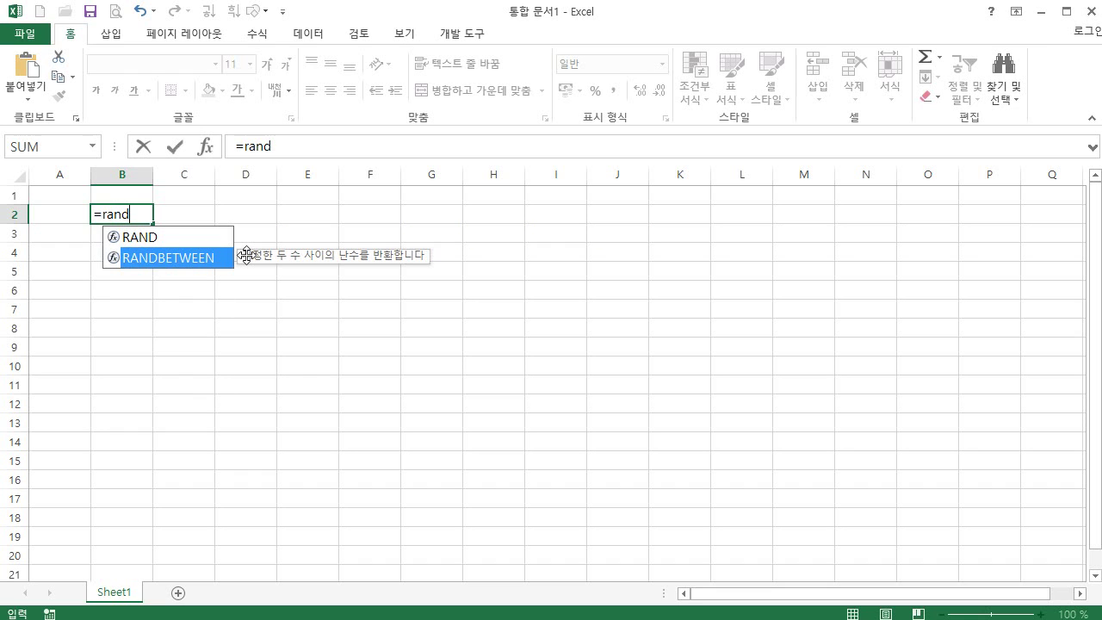
key("Tab")
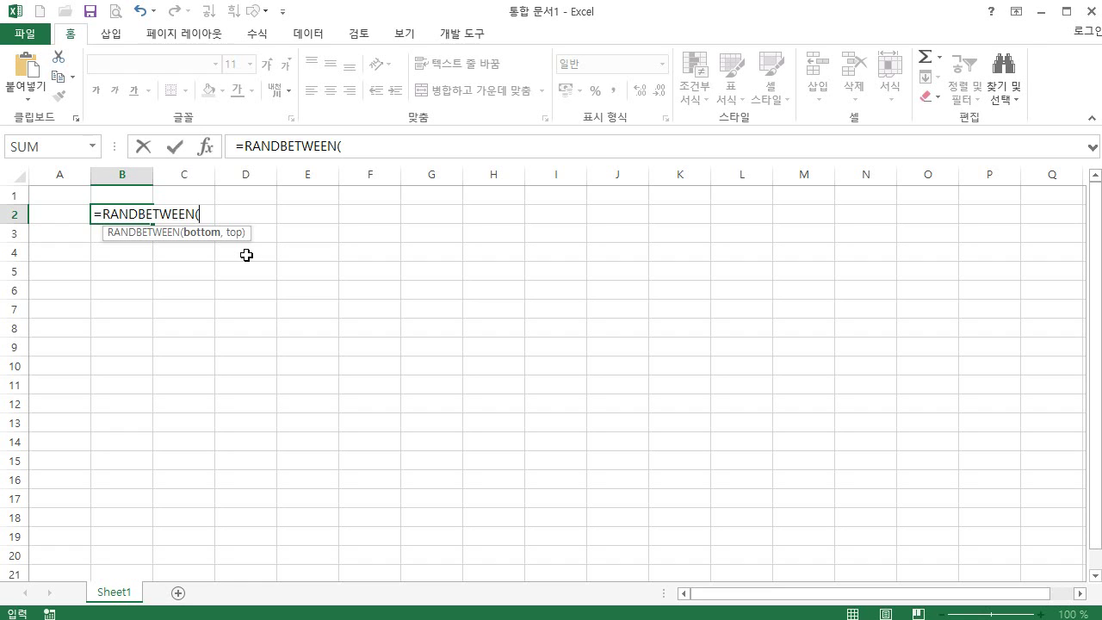
type("1,50")
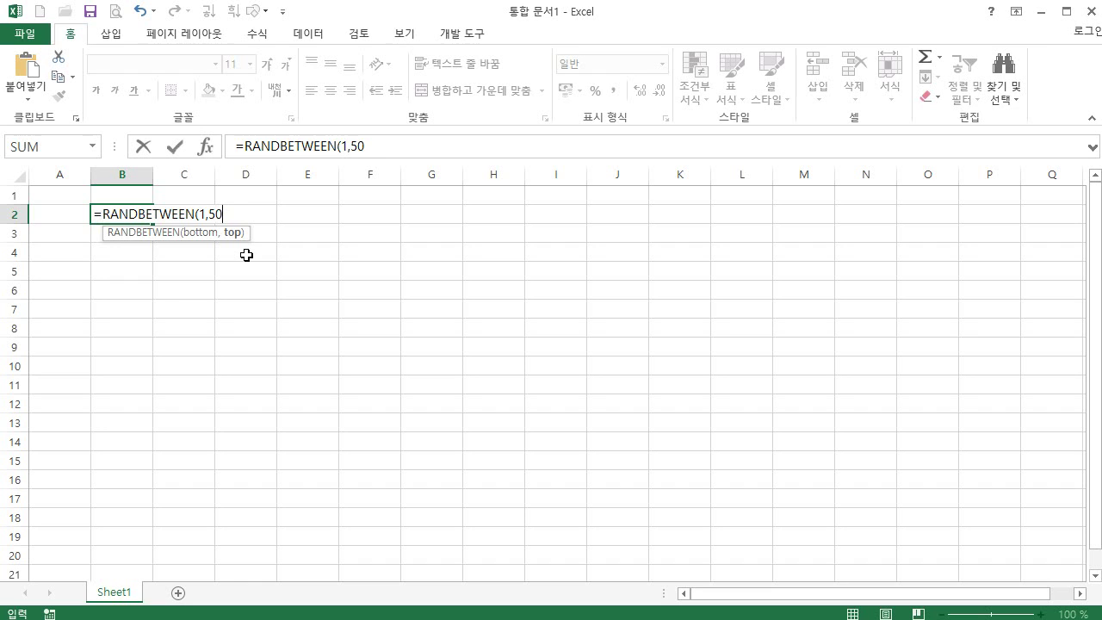
type(")*")
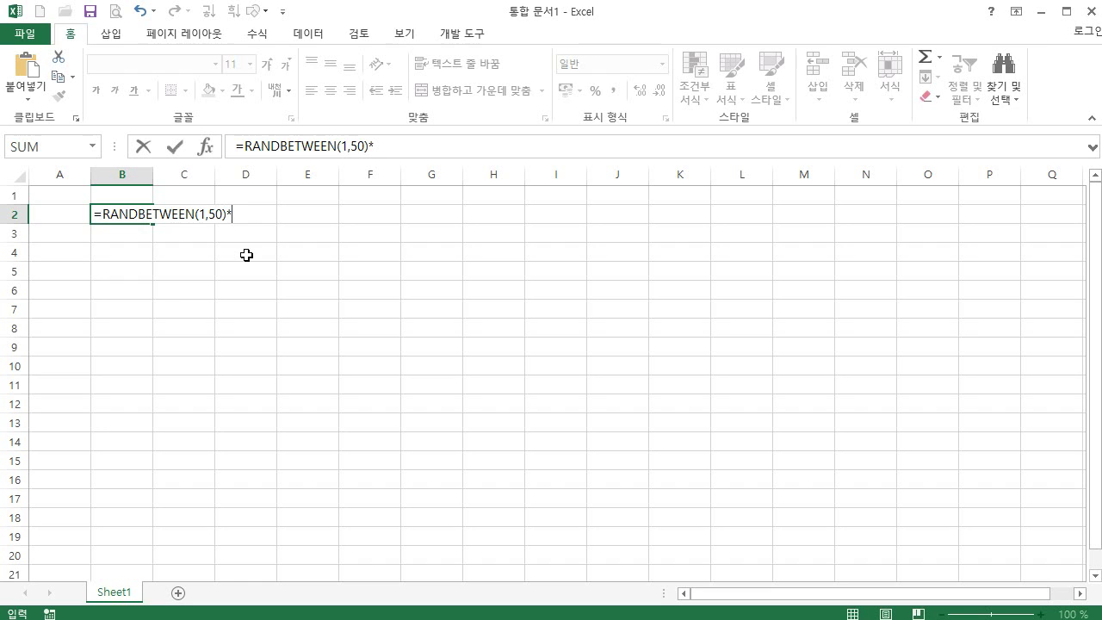
type("1000")
key("Return")
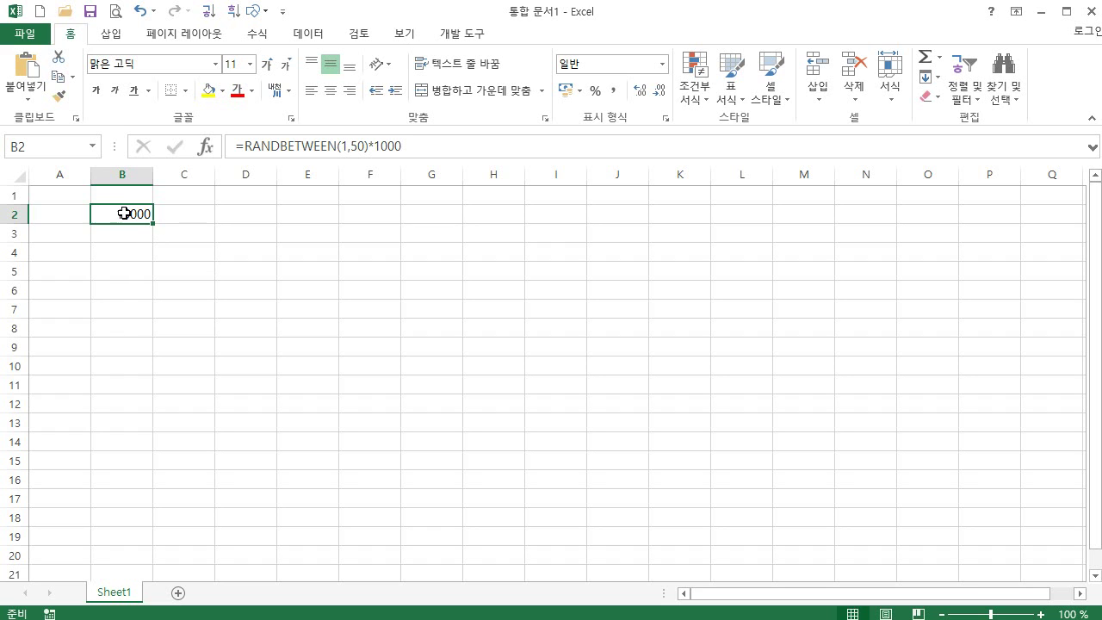
- Fill the range B2:J18 with the random-number formula from B2
left_click_drag(141, 214, 637, 512)
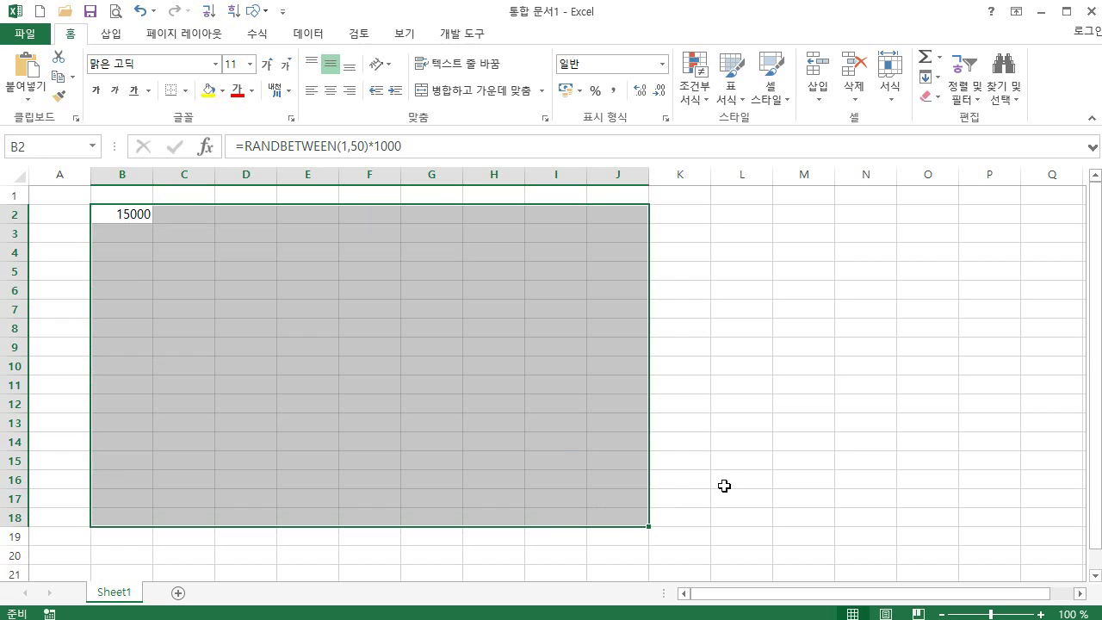
key("F2")
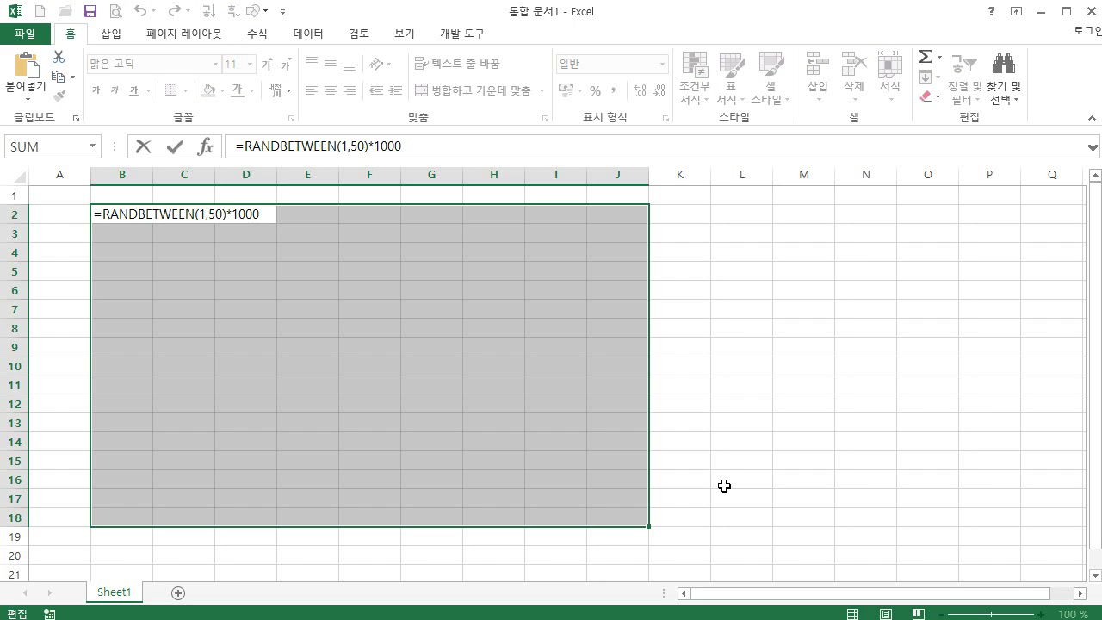
key("ctrl+Return")
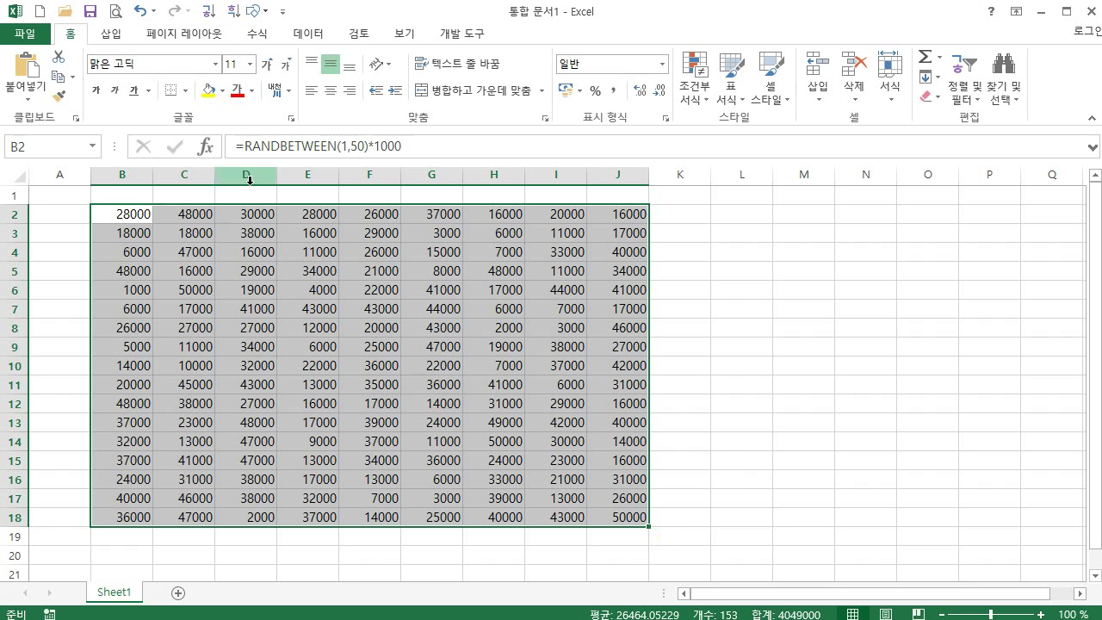
- Undo the formula fill across B2:J18, keeping only the original formula in B2
left_click_drag(140, 214, 613, 515)
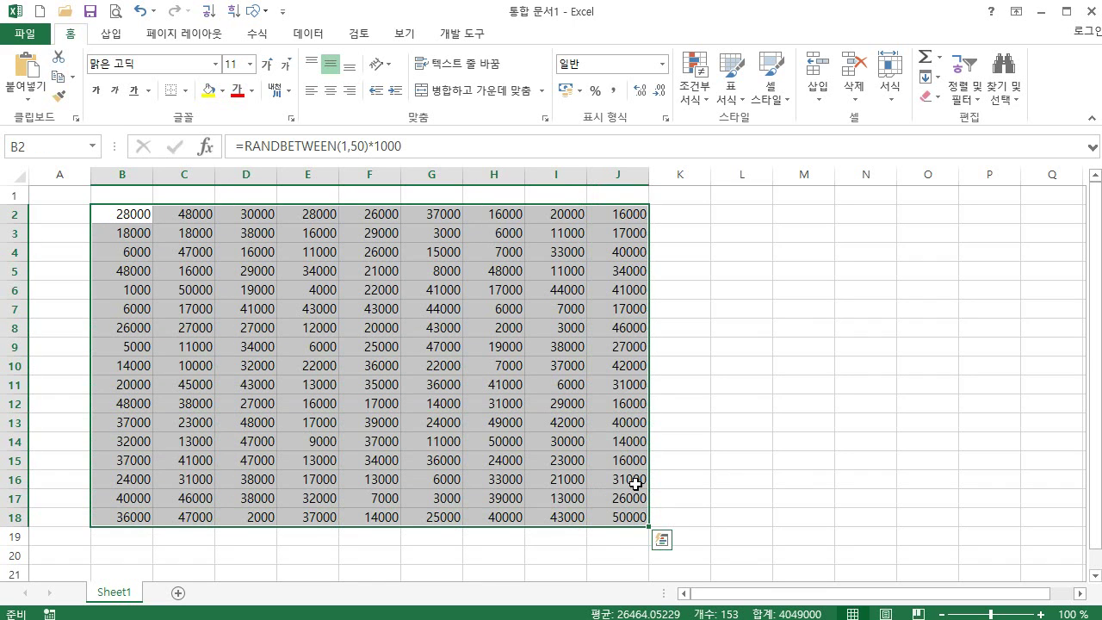
key("Delete")
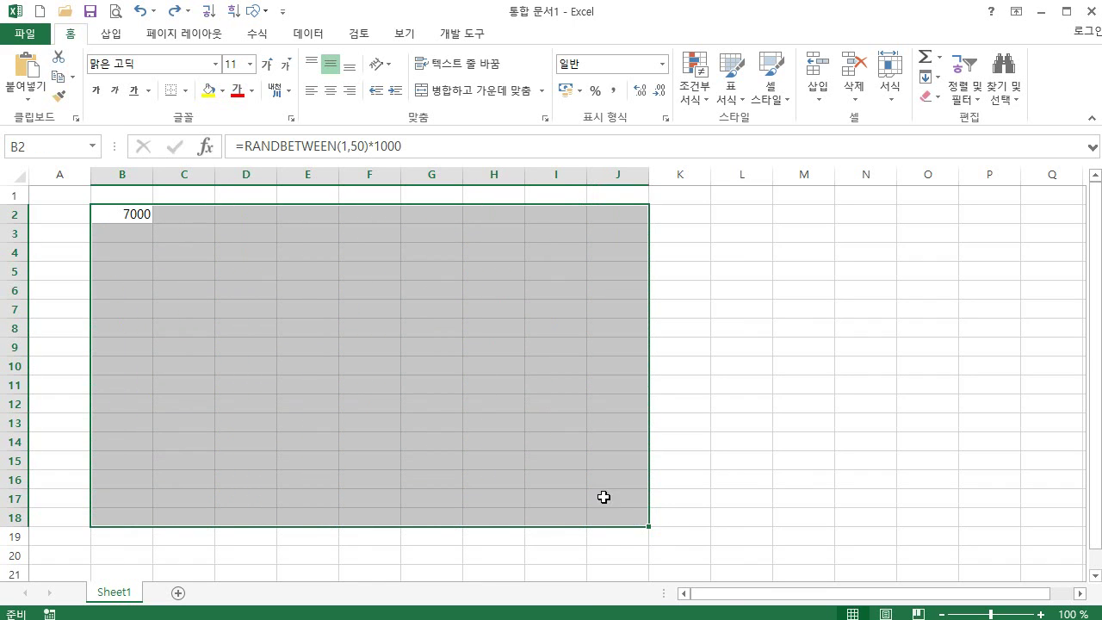
left_click(487, 457)
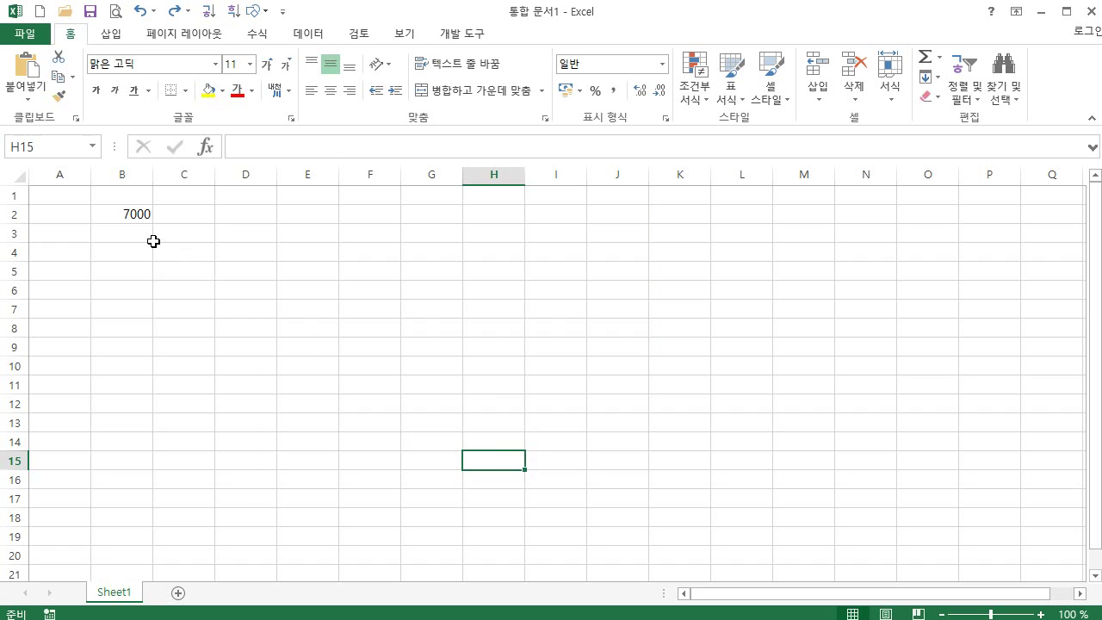
- Fill the range B2:K18 with the RANDBETWEEN formula from B2 in one entry
left_click(131, 217)
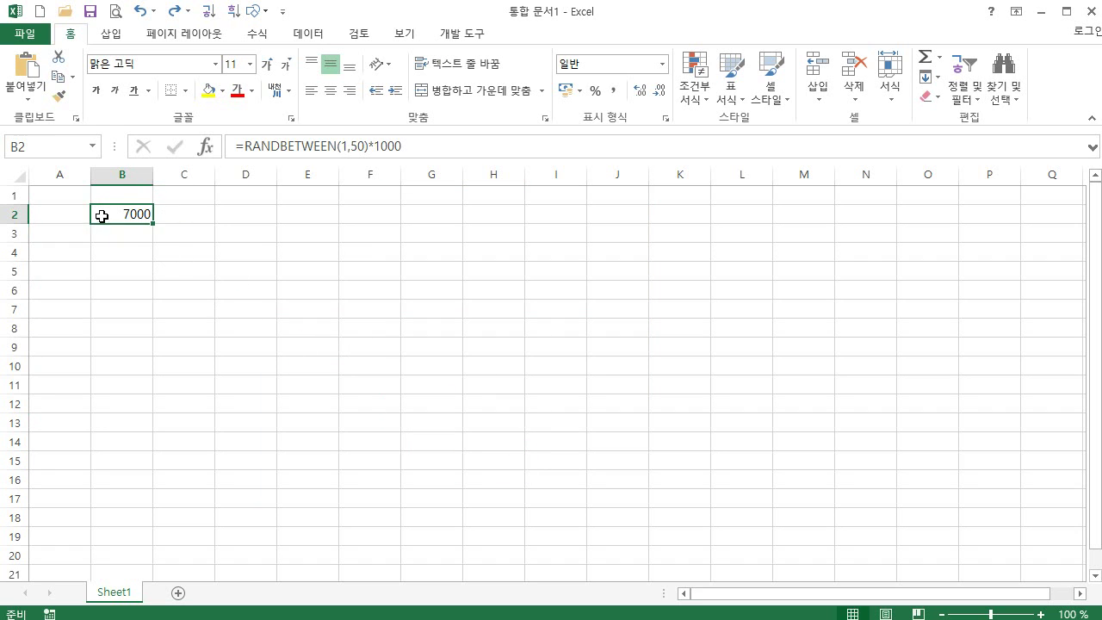
left_click_drag(98, 214, 653, 513)
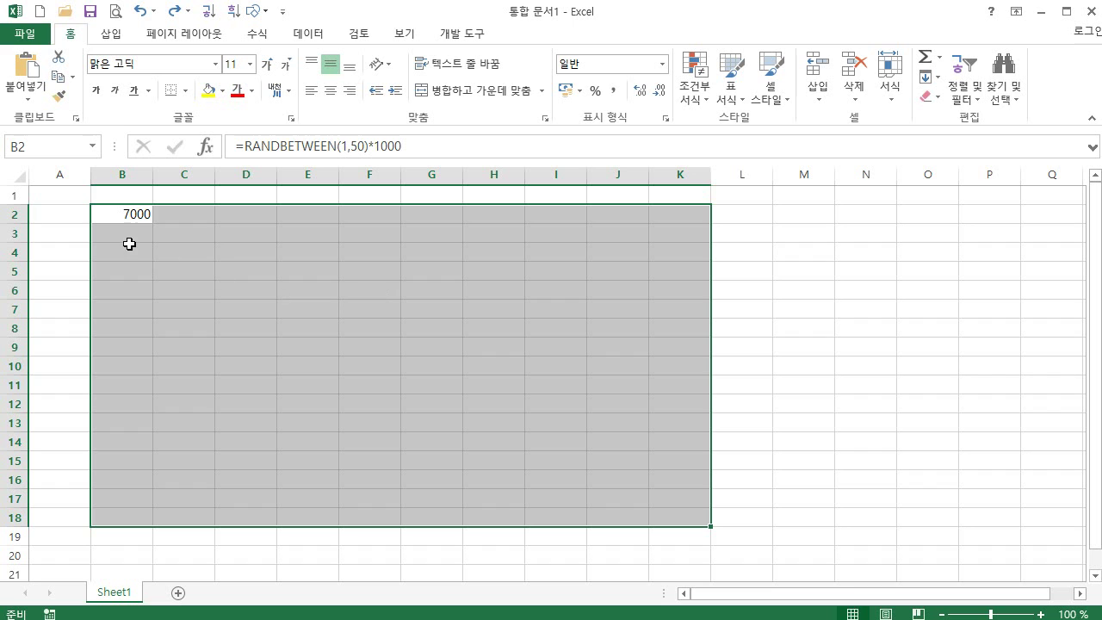
left_click(104, 211)
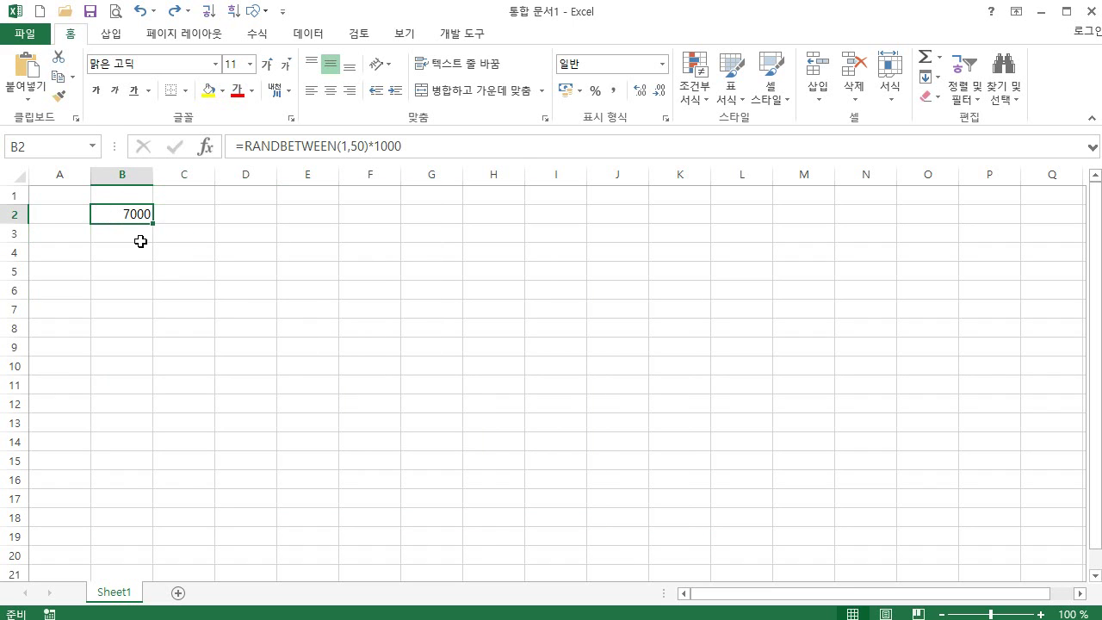
left_click_drag(109, 211, 688, 517)
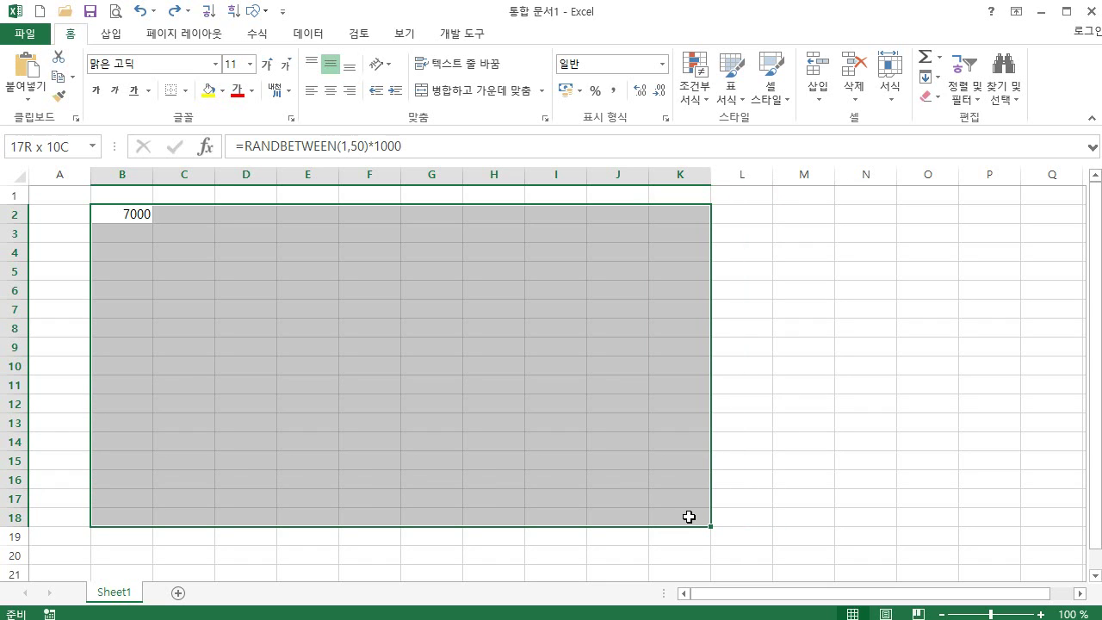
left_click_drag(689, 516, 688, 517)
key("F2")
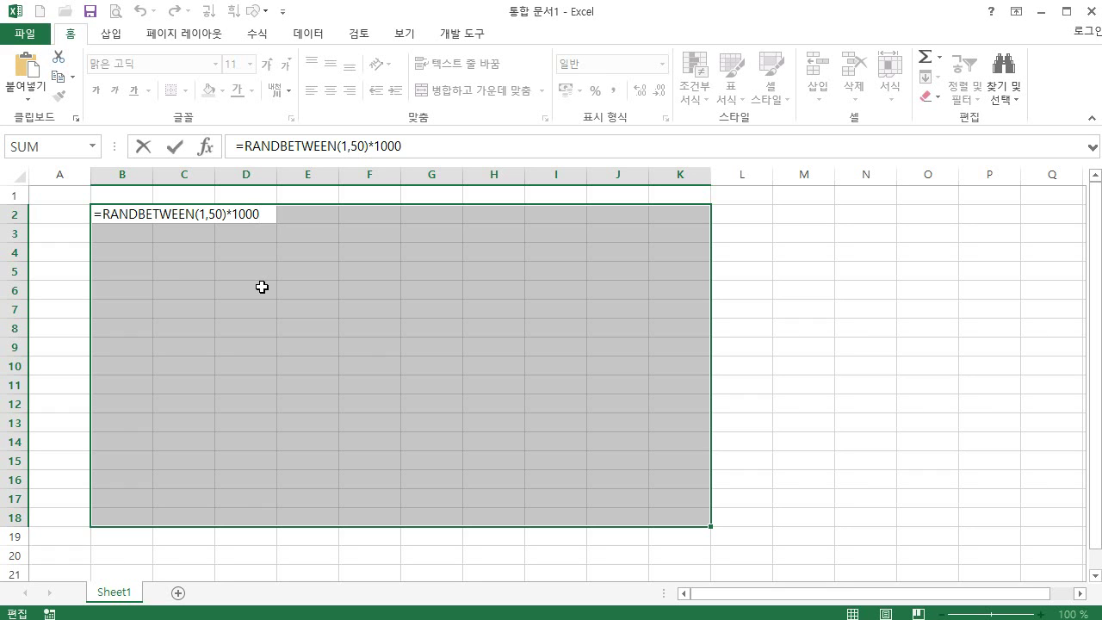
key("ctrl+Return")
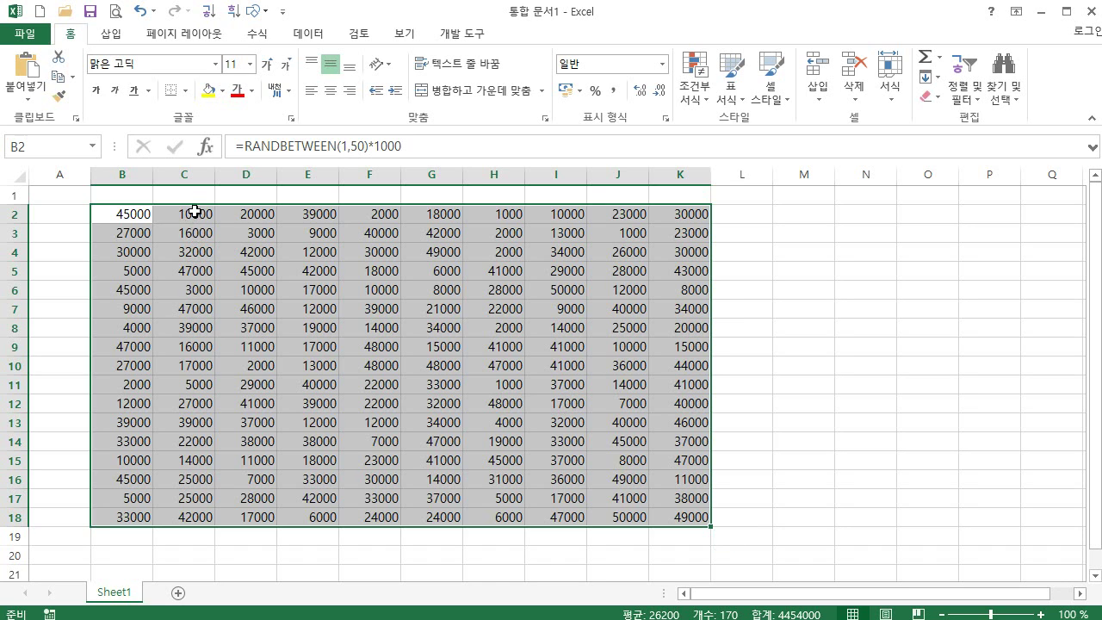
- Clear the contents of C2:K18 and slightly widen column B
left_click_drag(204, 215, 684, 515)
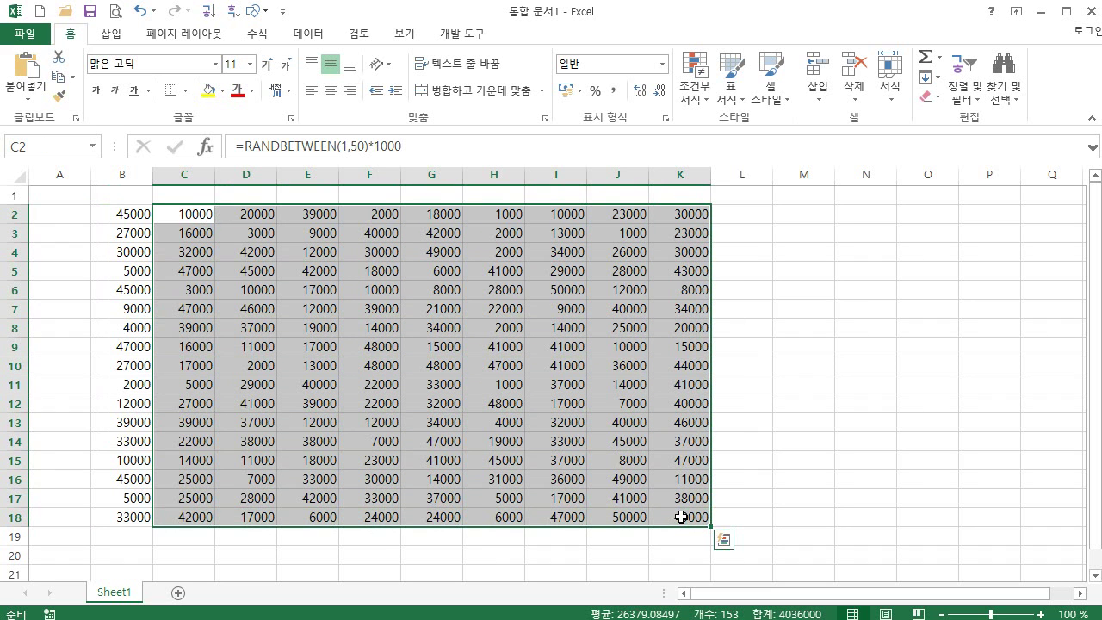
key("Delete")
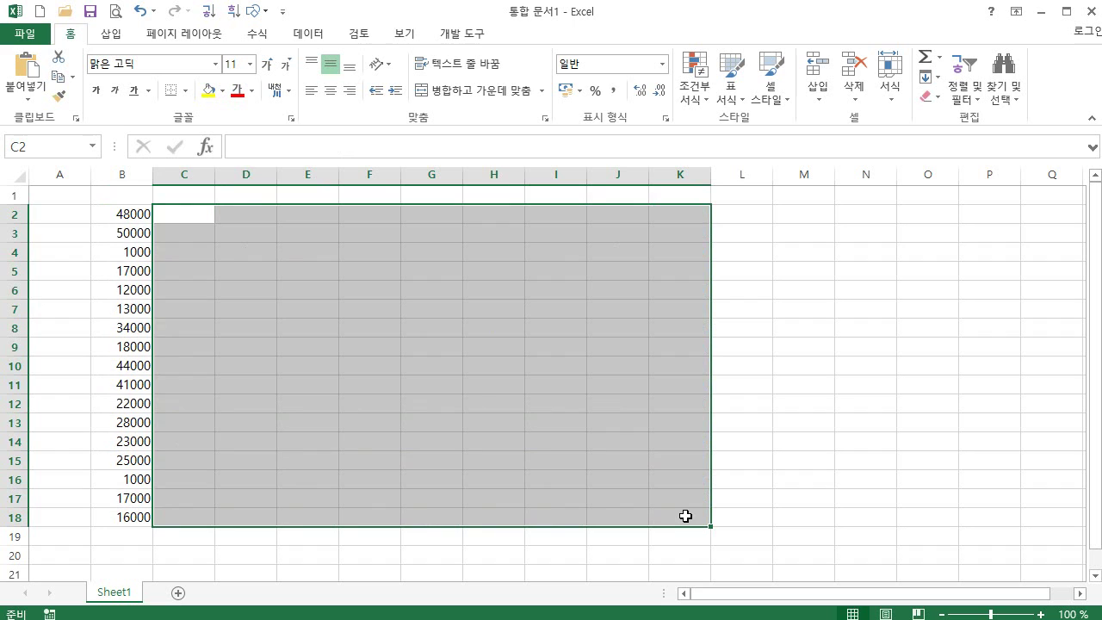
key("Left")
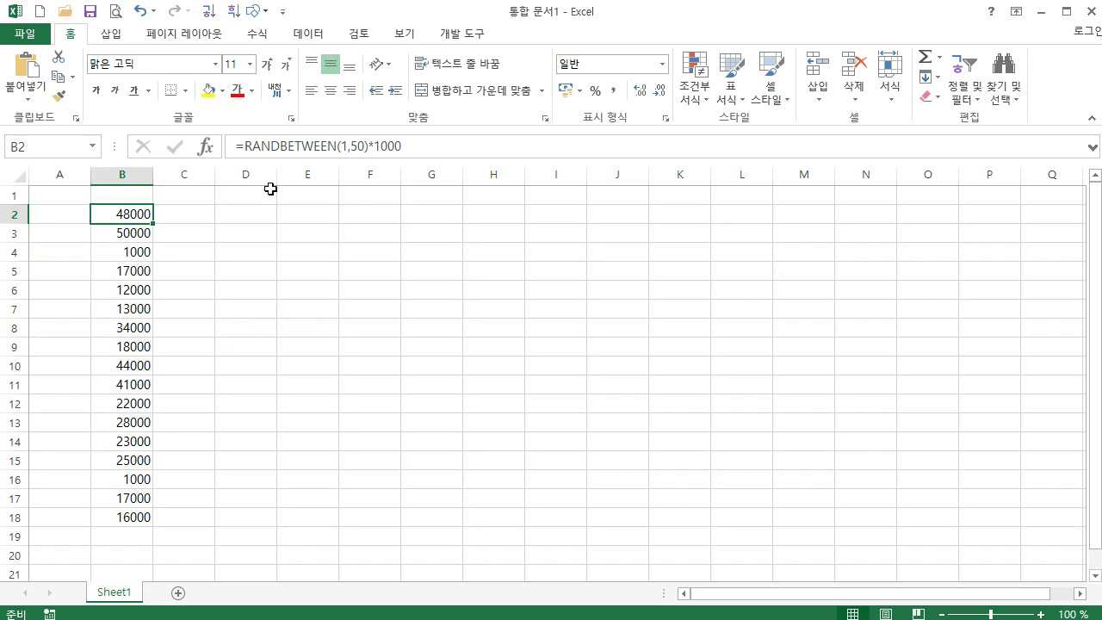
left_click_drag(153, 174, 168, 175)
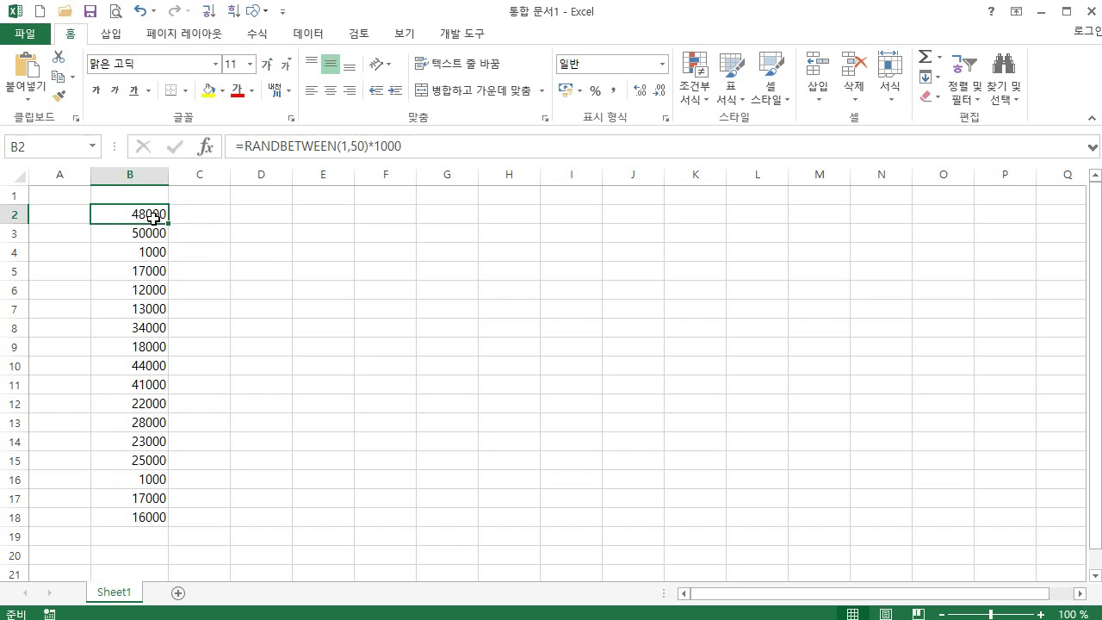
- Format B2:B18 as numbers (숫자) with the 1000 separator, and undo that formatting
left_click_drag(151, 216, 152, 519)
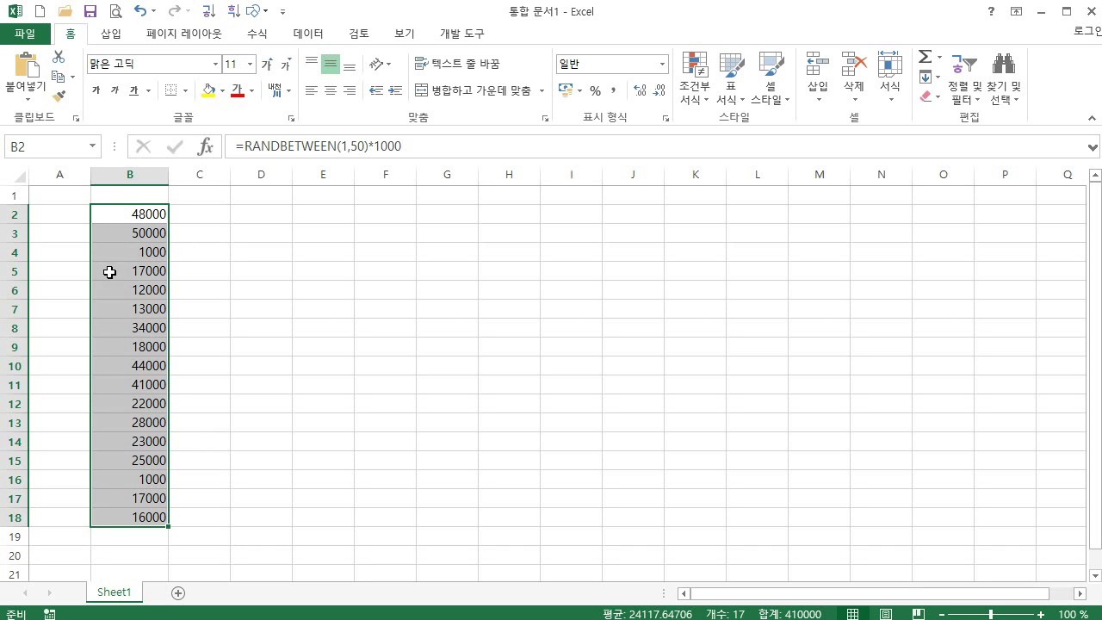
right_click(122, 236)
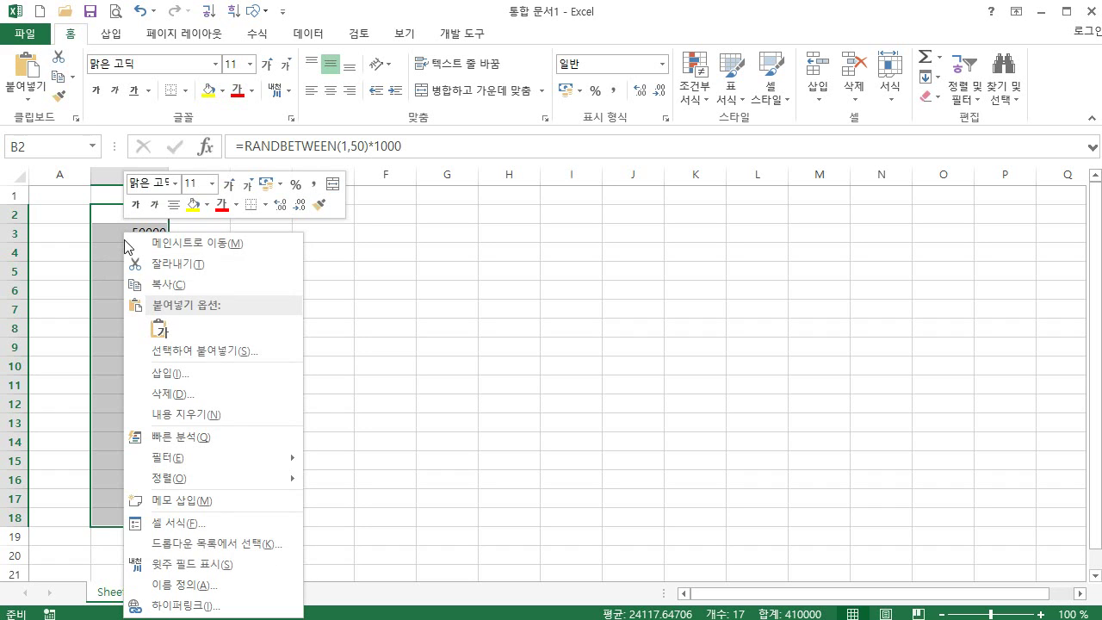
left_click(191, 524)
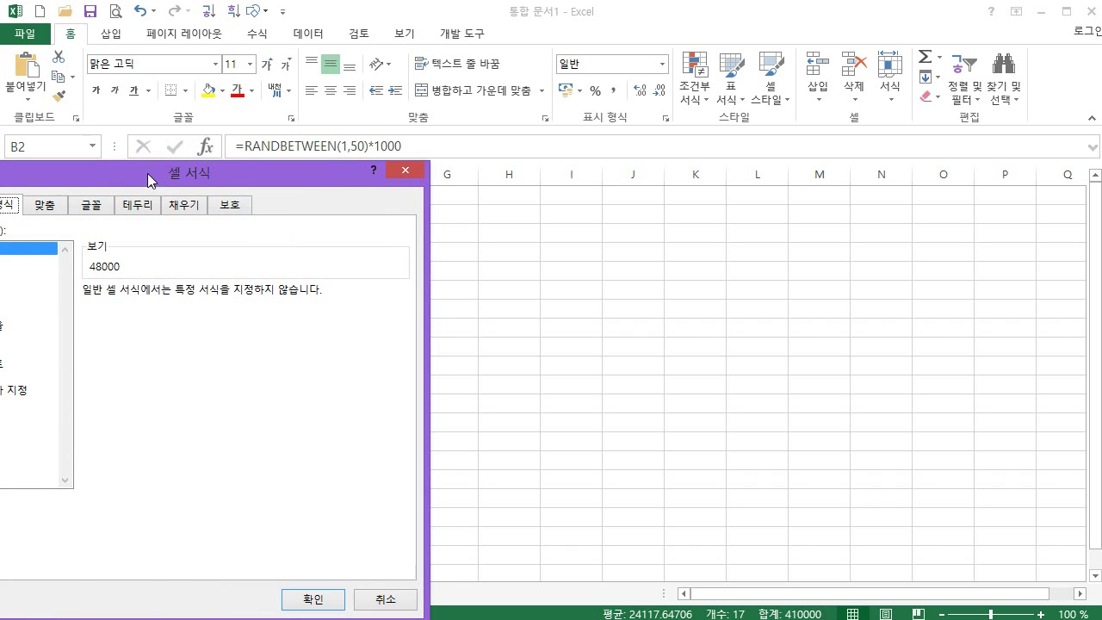
left_click_drag(147, 173, 498, 118)
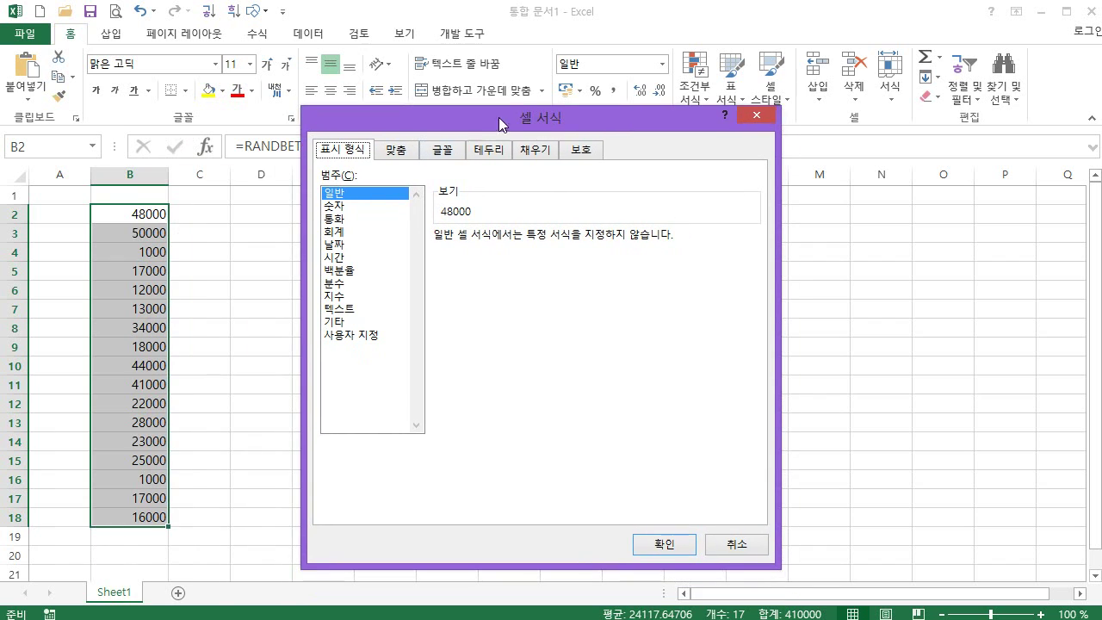
left_click(338, 207)
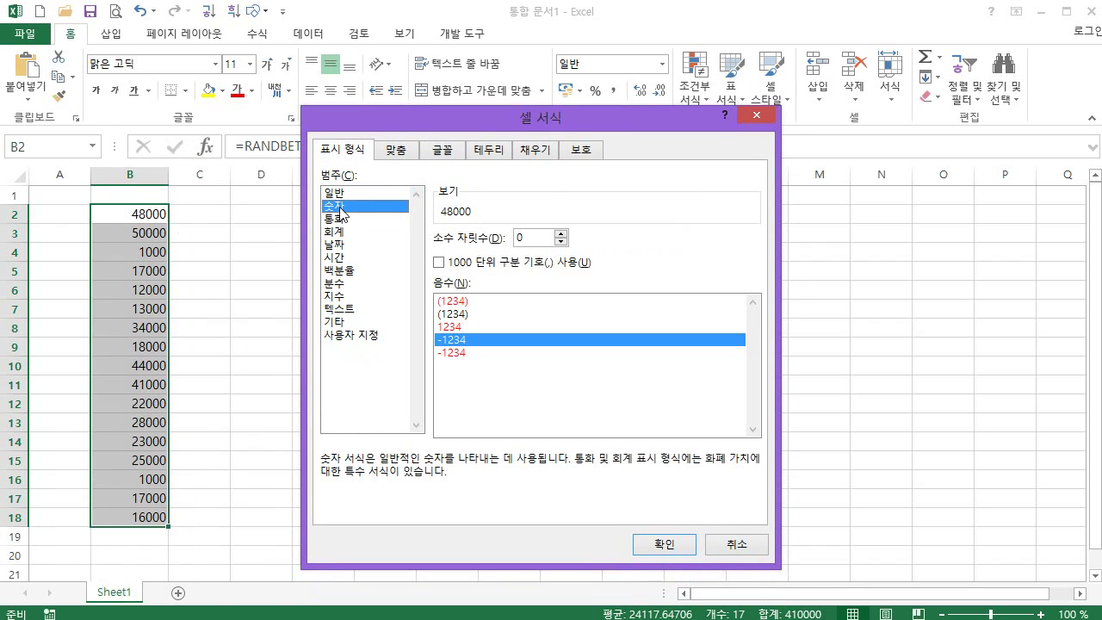
left_click(440, 262)
left_click(668, 546)
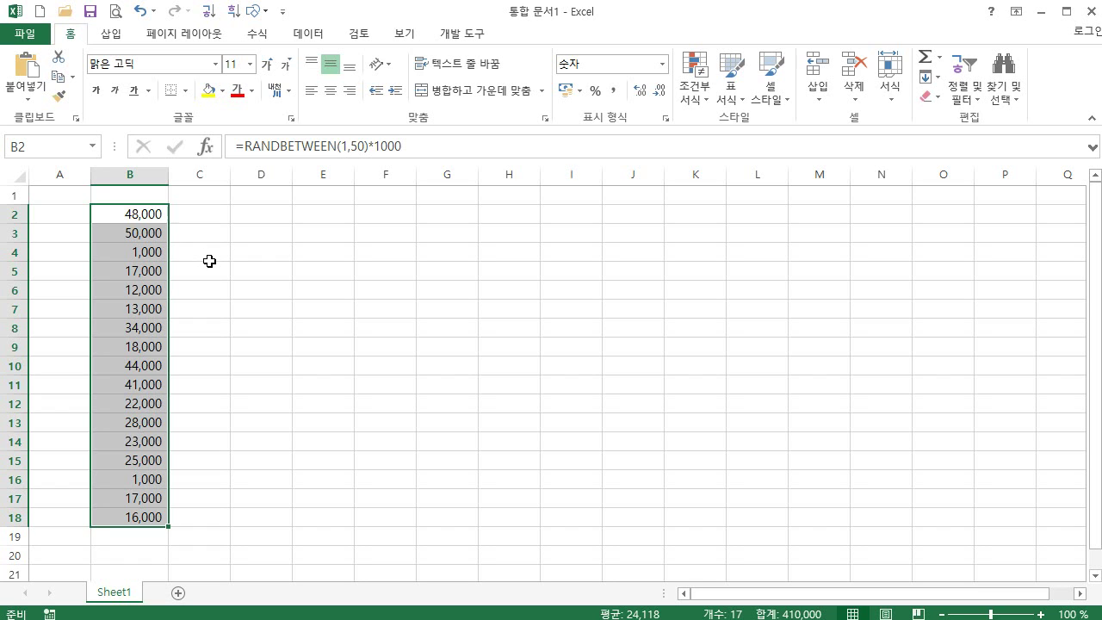
key("ctrl+z")
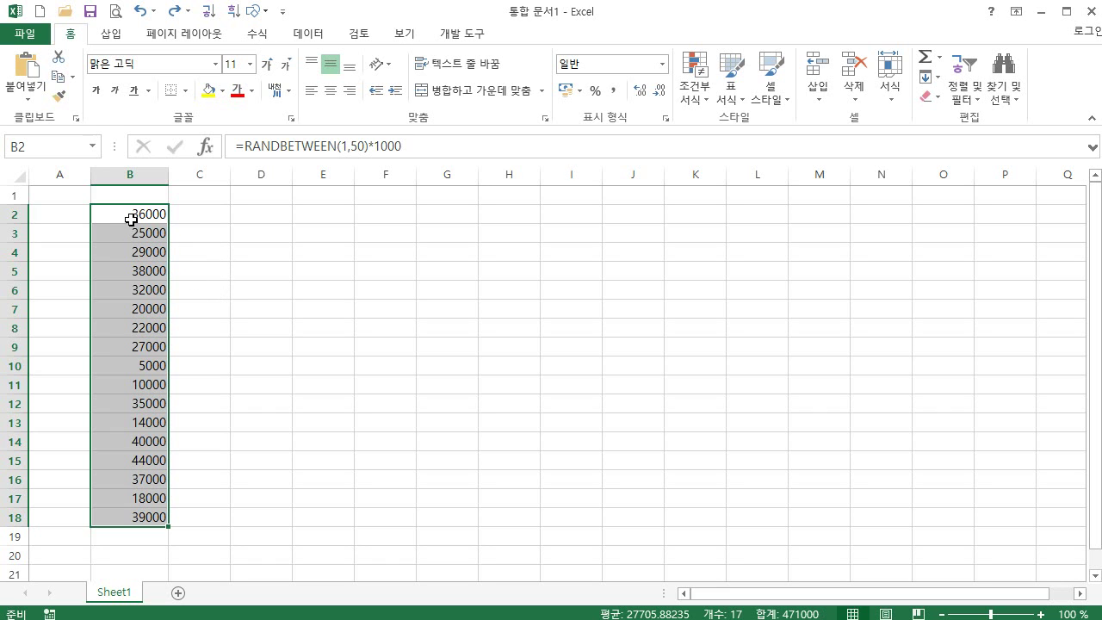
- Format B2:B18 as numbers (숫자) with the 1000 separator, undoing and restoring that formatting once
left_click_drag(125, 213, 115, 519)
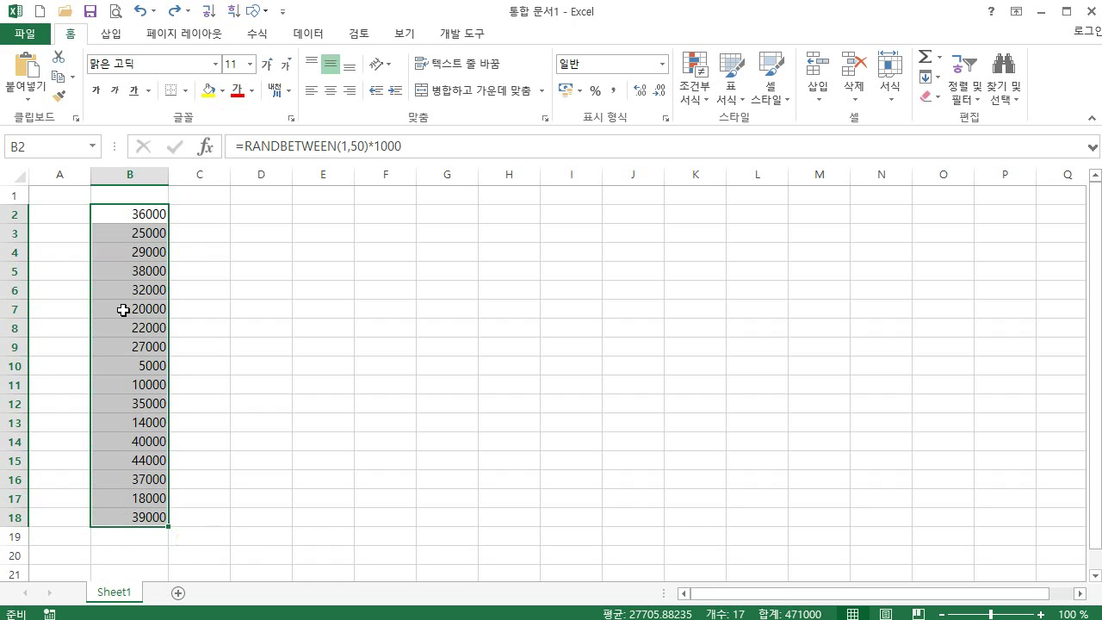
right_click(123, 277)
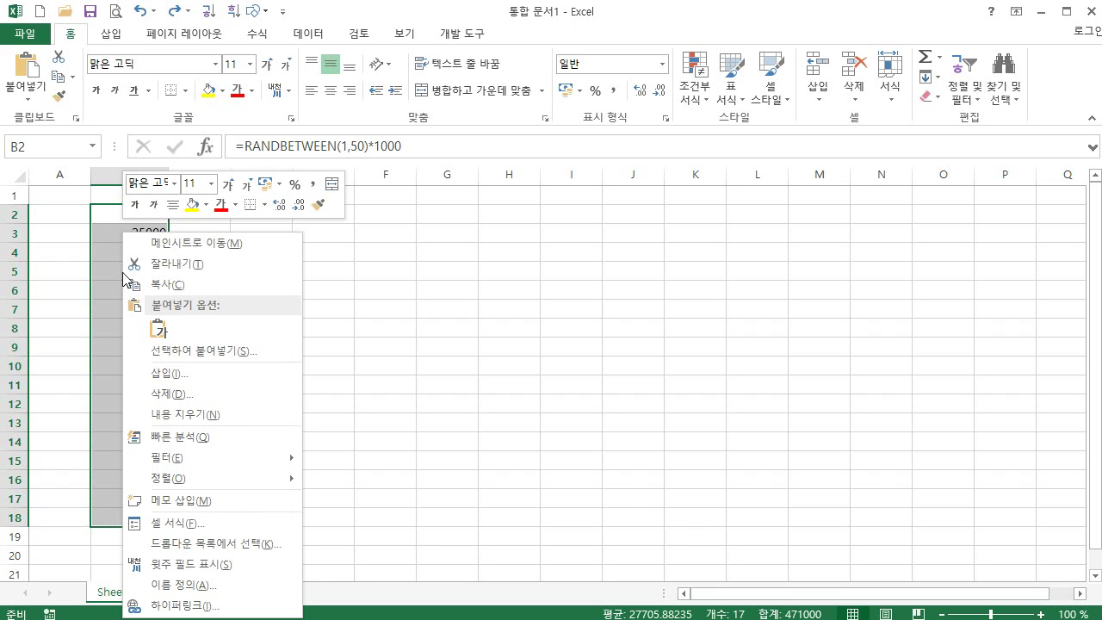
left_click(202, 522)
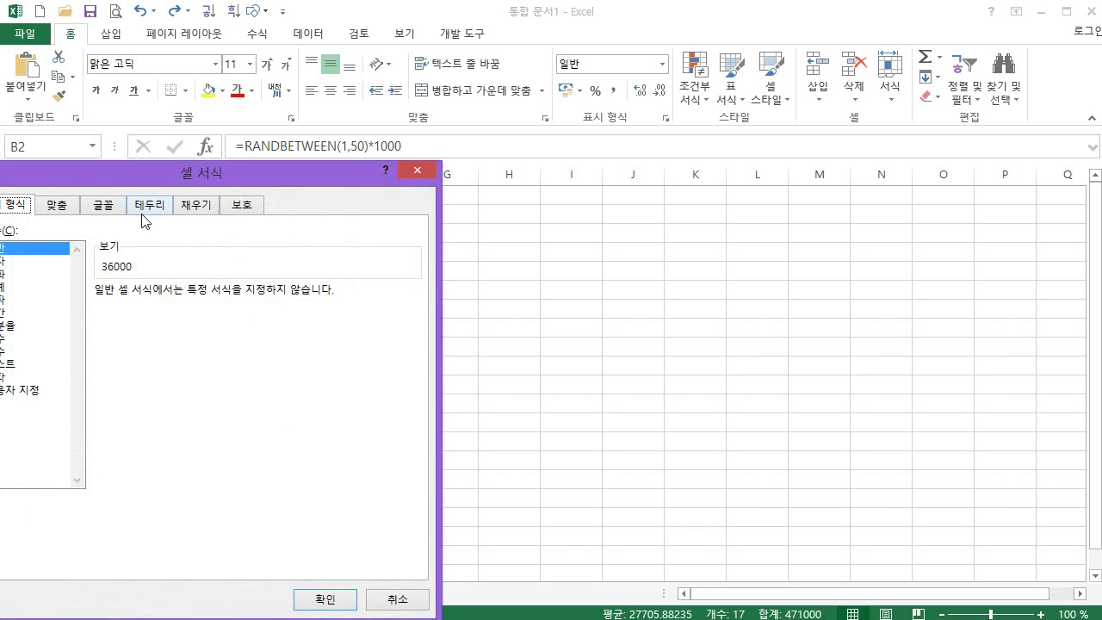
left_click_drag(126, 180, 408, 124)
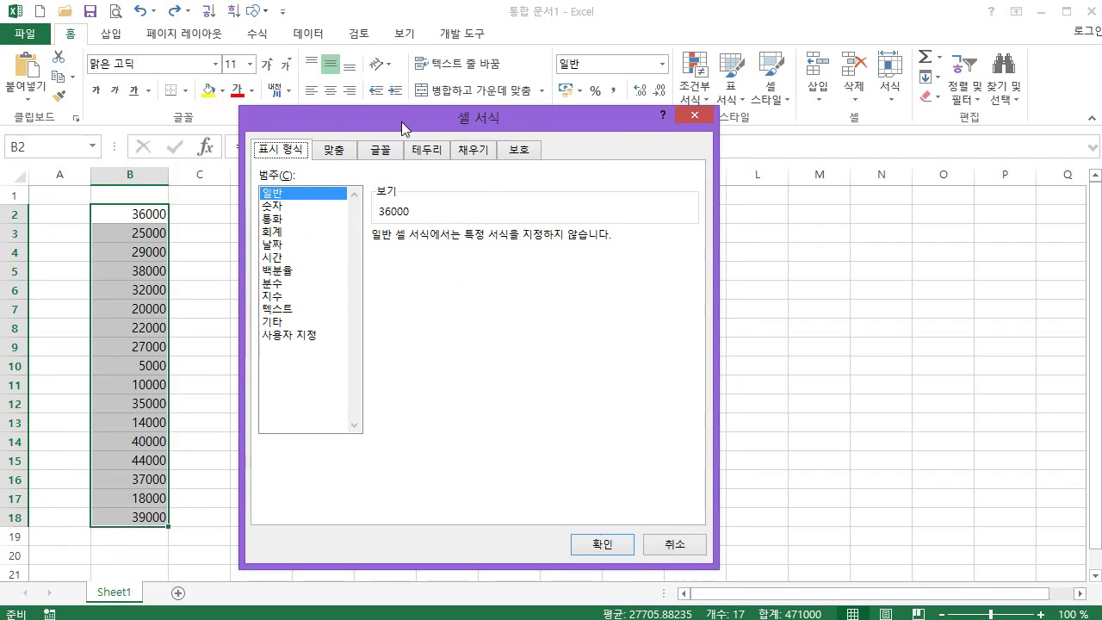
left_click(275, 206)
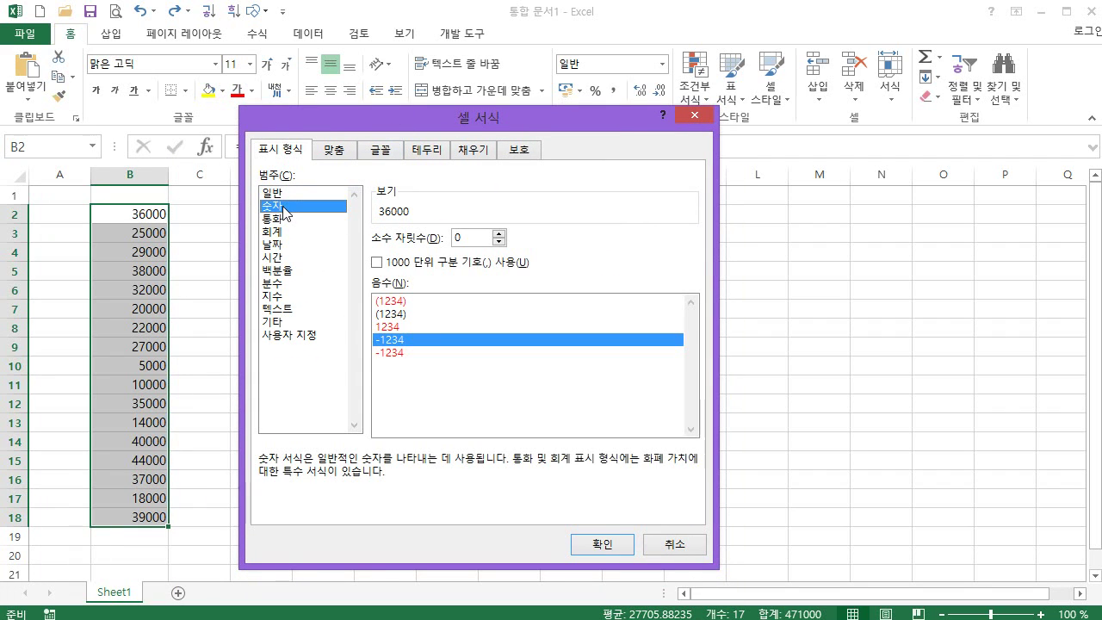
left_click(379, 263)
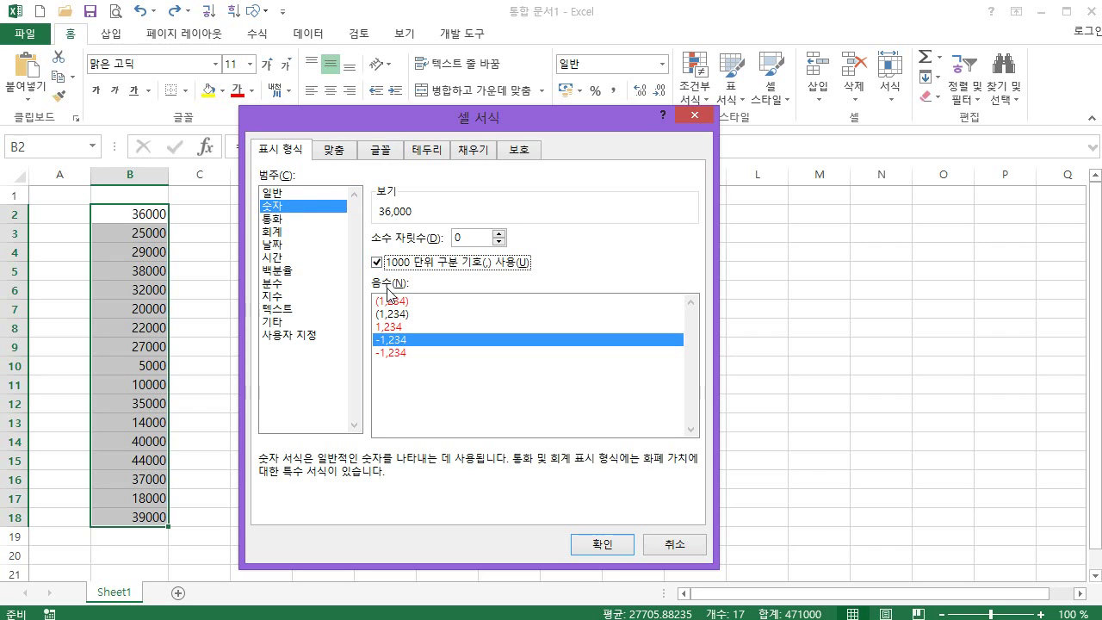
left_click(594, 546)
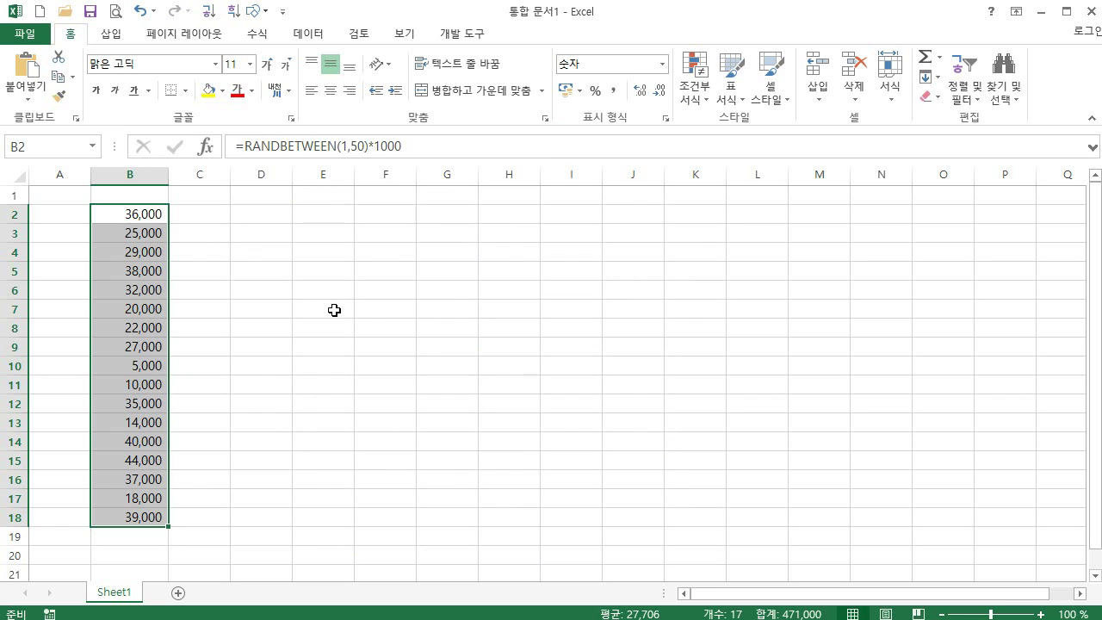
key("ctrl+shift+asciitilde")
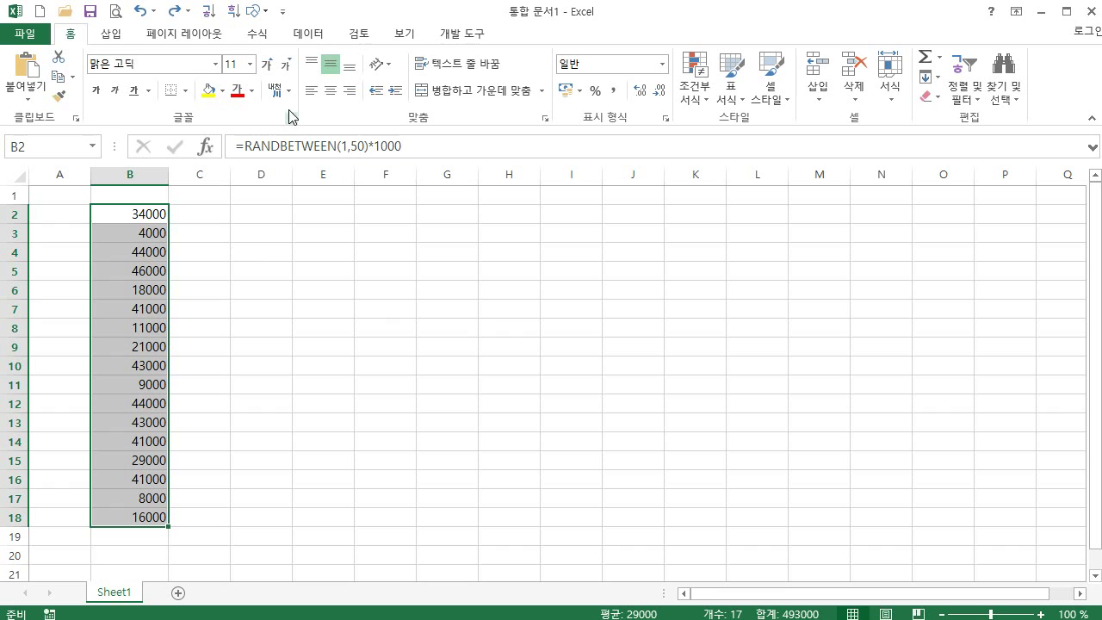
left_click(174, 11)
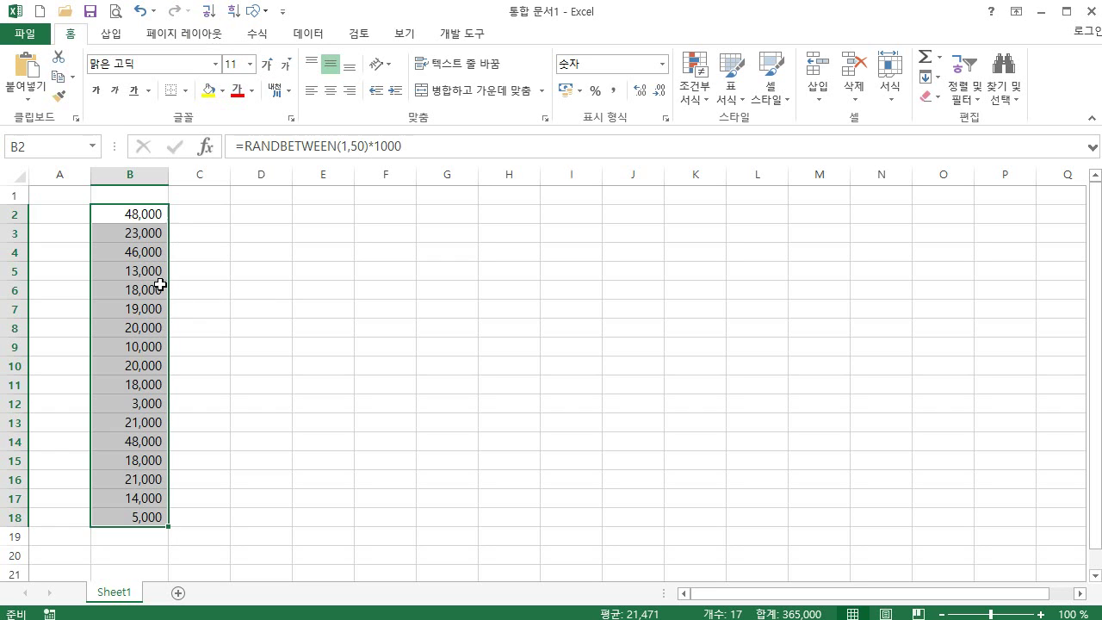
- Examine the number format settings of B2:B18 in the cell format dialog and close it without changes
key("ctrl+1")
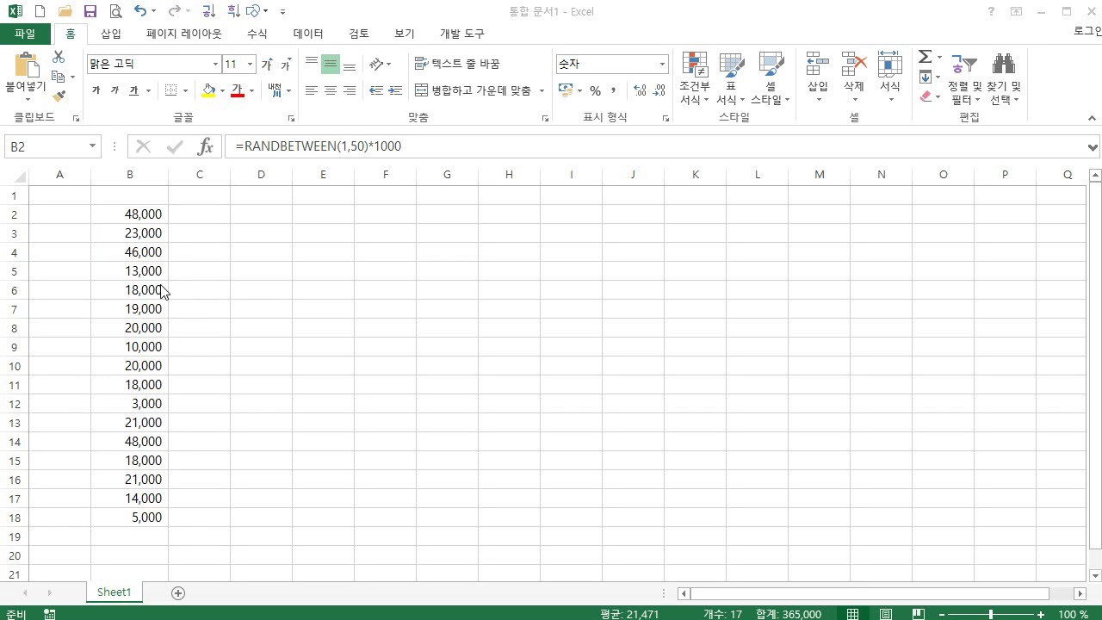
key("Escape")
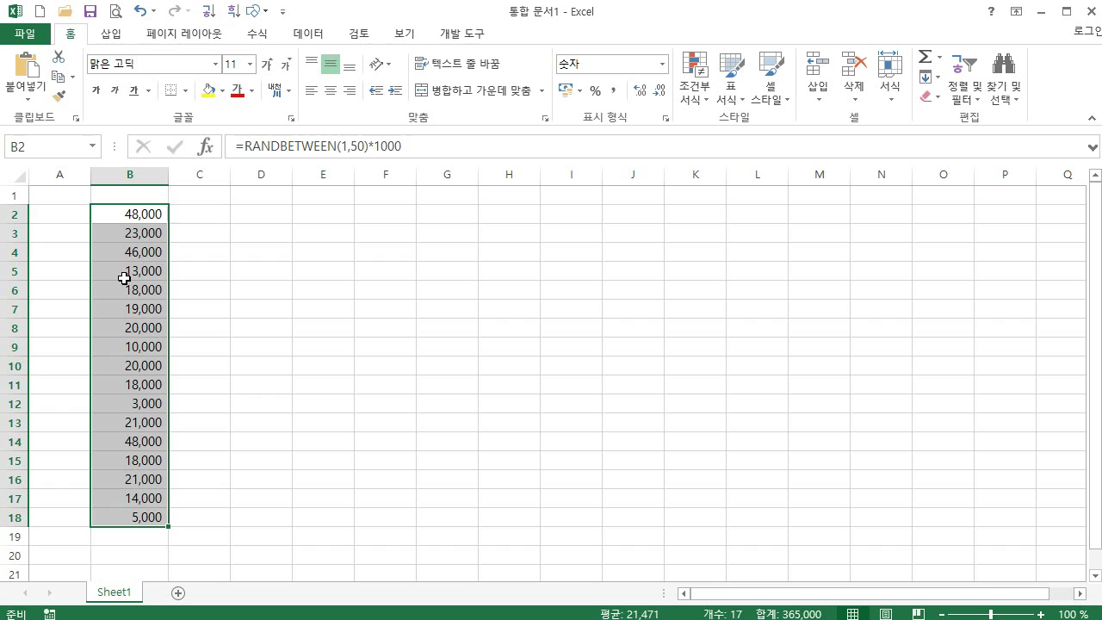
right_click(133, 251)
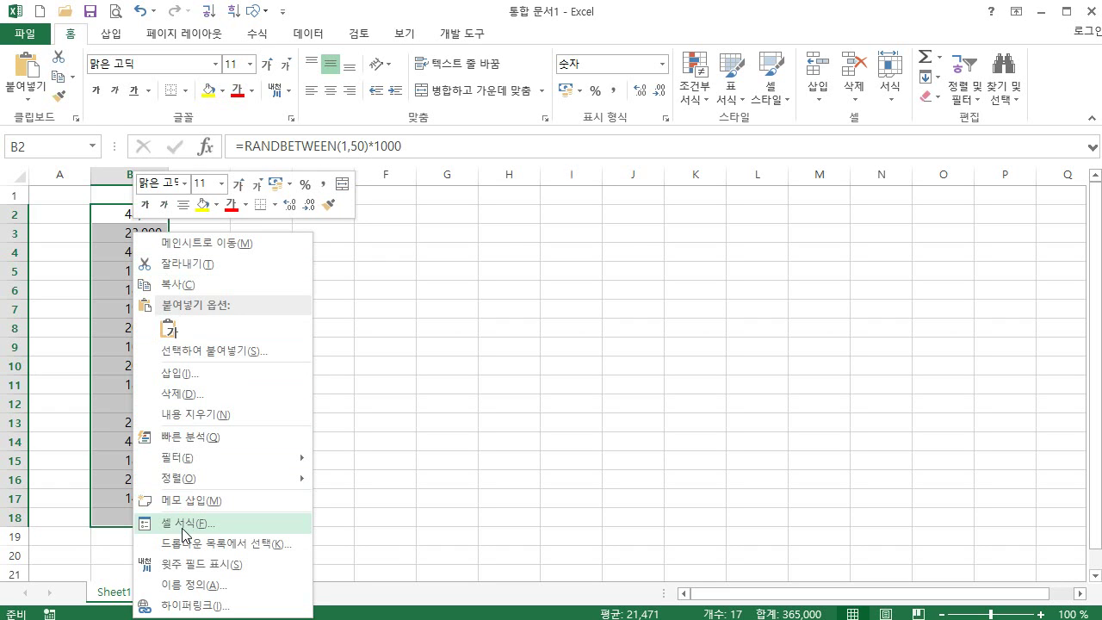
key("Escape")
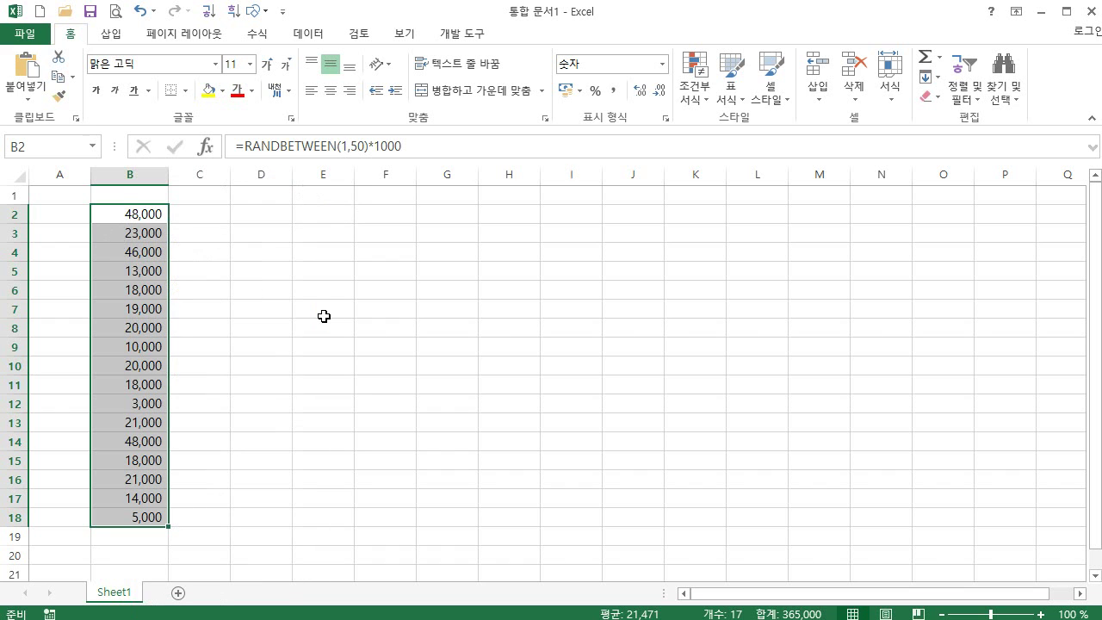
key("ctrl+1")
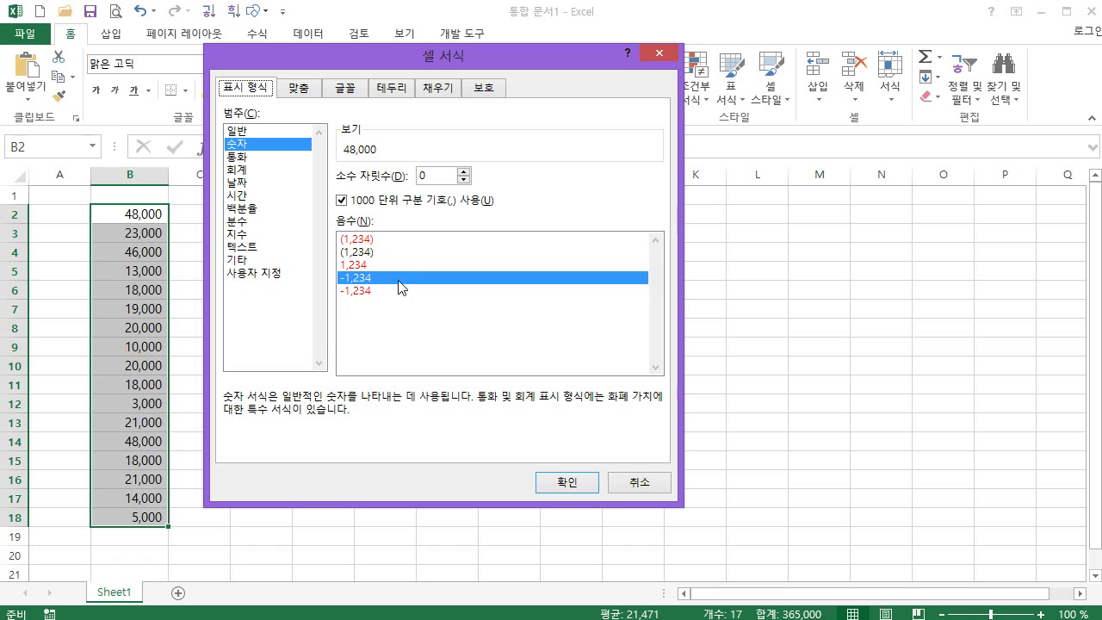
left_click_drag(381, 56, 435, 70)
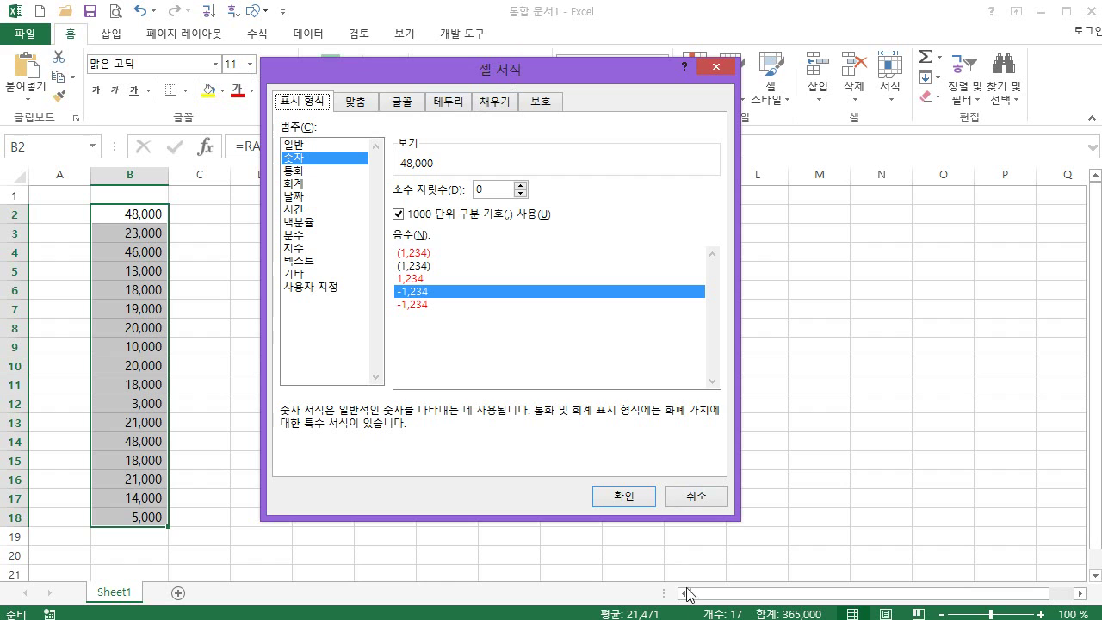
left_click(691, 496)
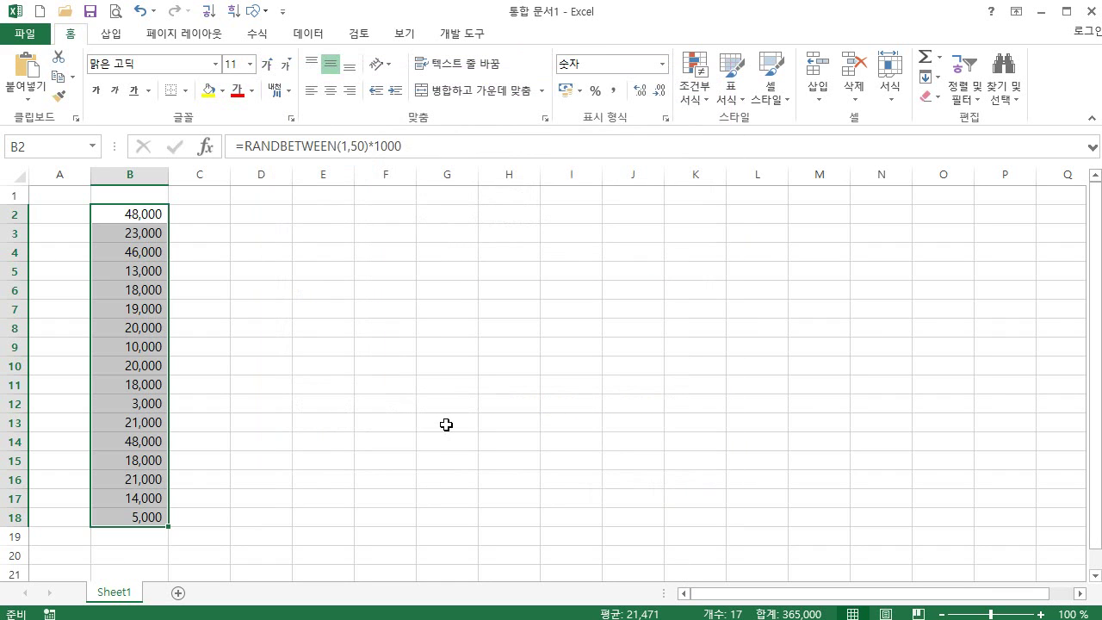
- Examine the custom (사용자 지정) format codes behind the number format of B2:B18 and the General (일반) format
key("ctrl+1")
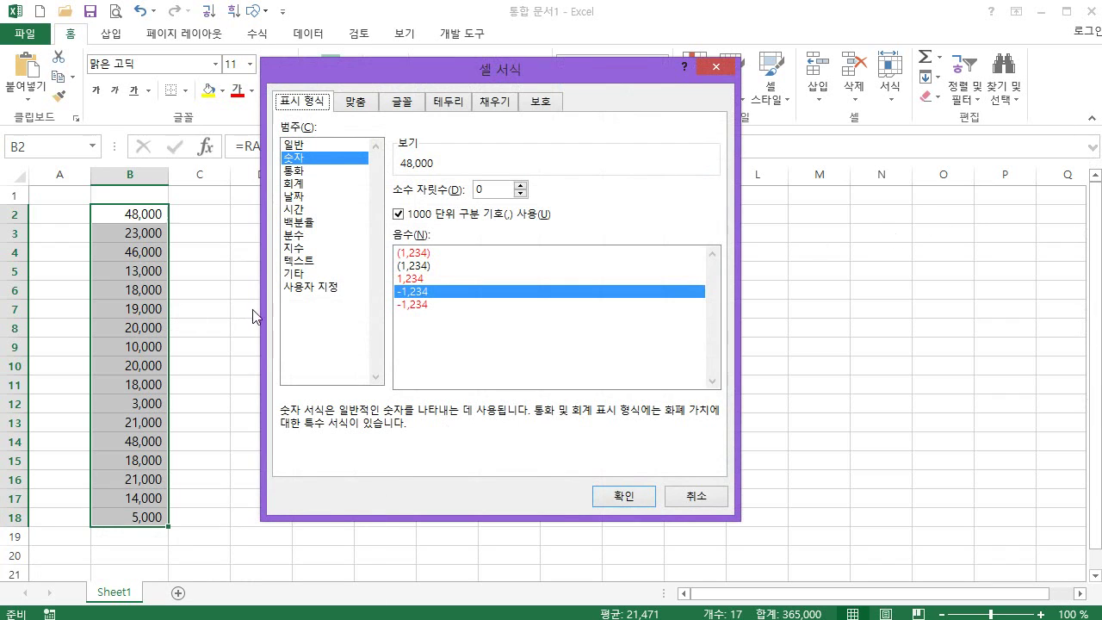
left_click(319, 296)
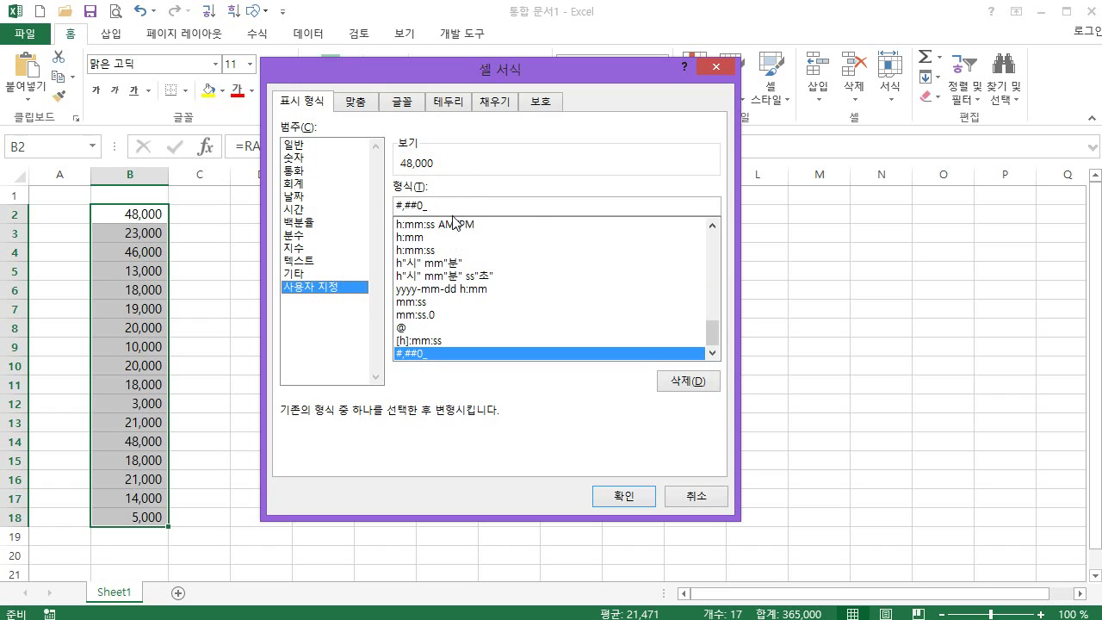
left_click_drag(441, 205, 398, 205)
left_click(460, 205)
left_click_drag(441, 204, 395, 206)
left_click(297, 148)
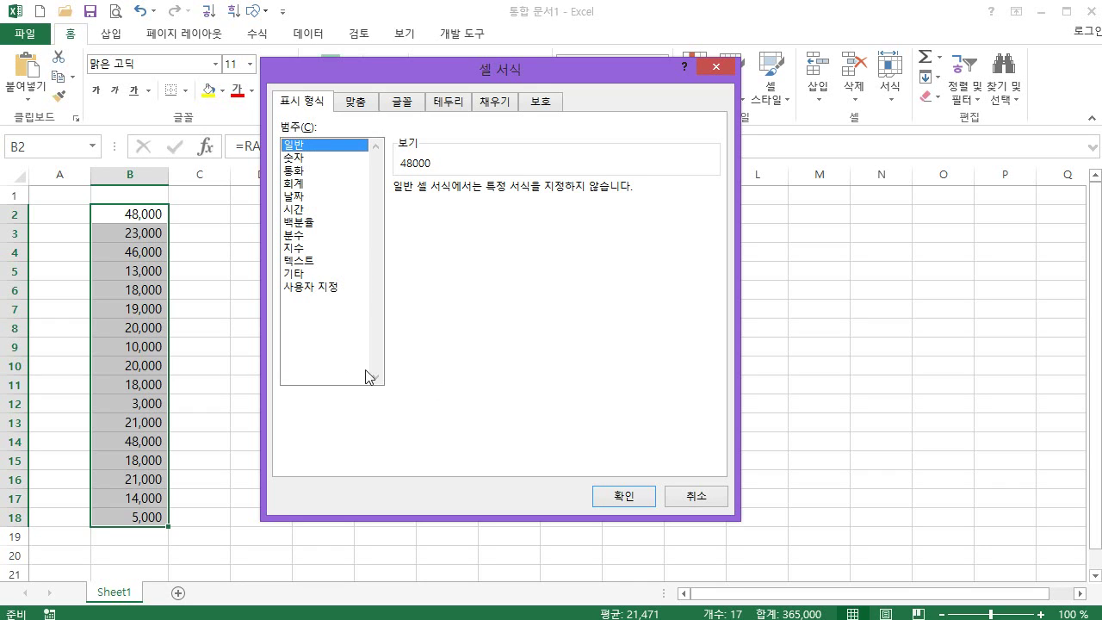
left_click(318, 289)
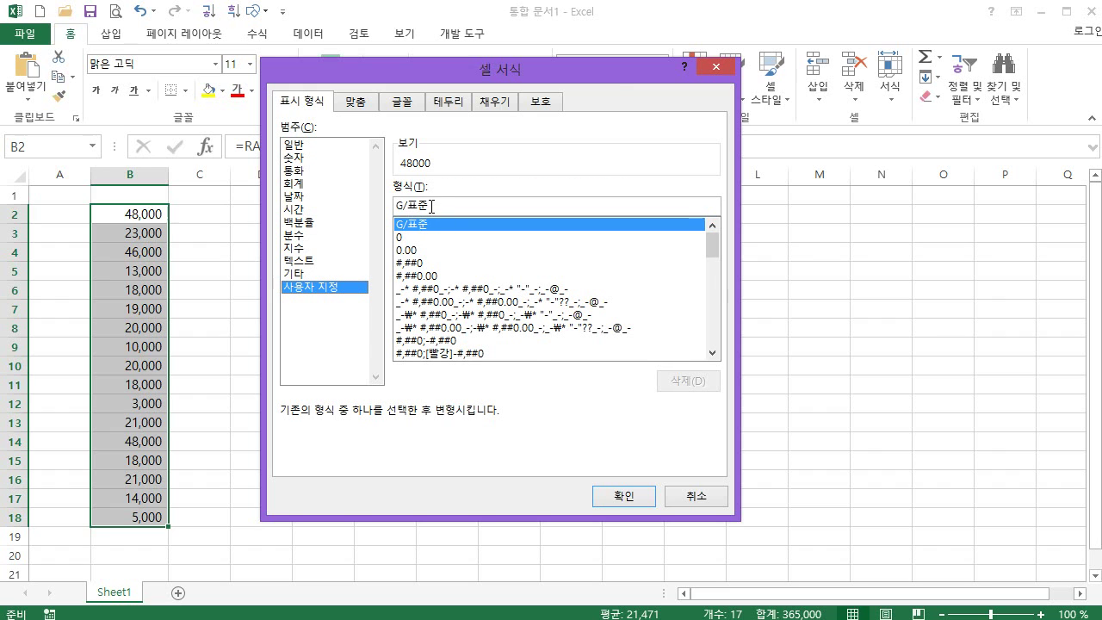
- Preview the number format without the 1000 separator and with 1 decimal place, and view its custom format code
left_click(300, 159)
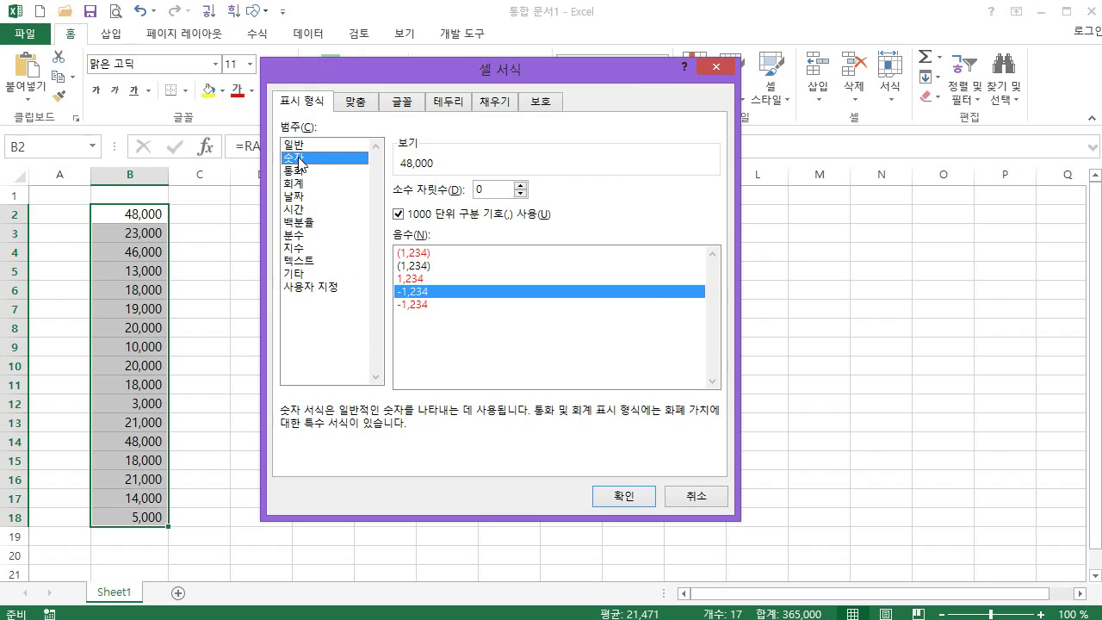
left_click(402, 213)
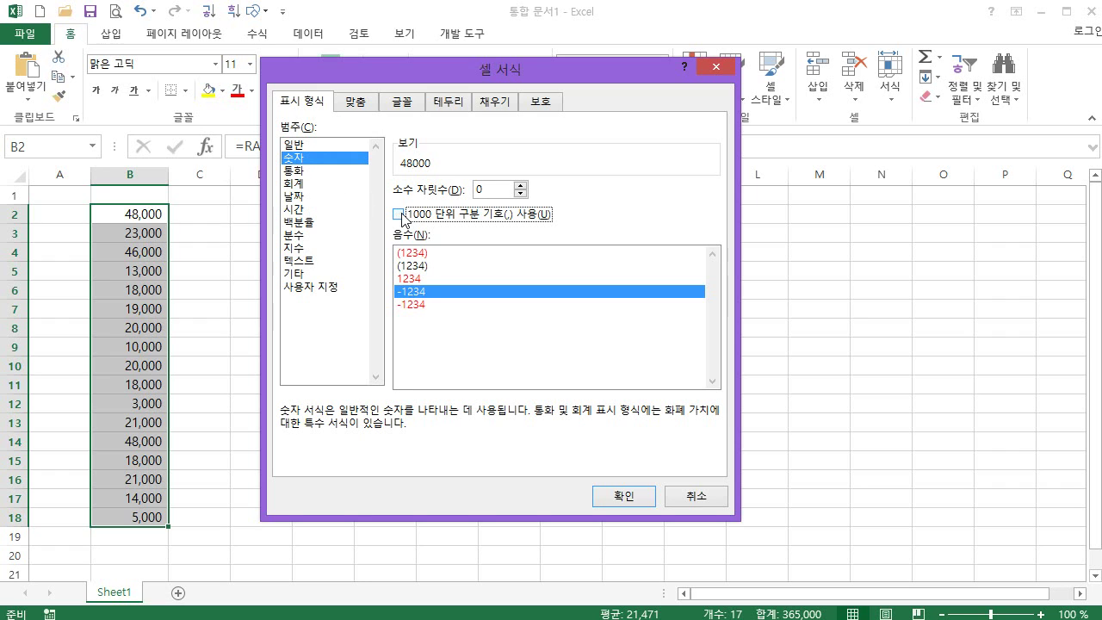
left_click(520, 185)
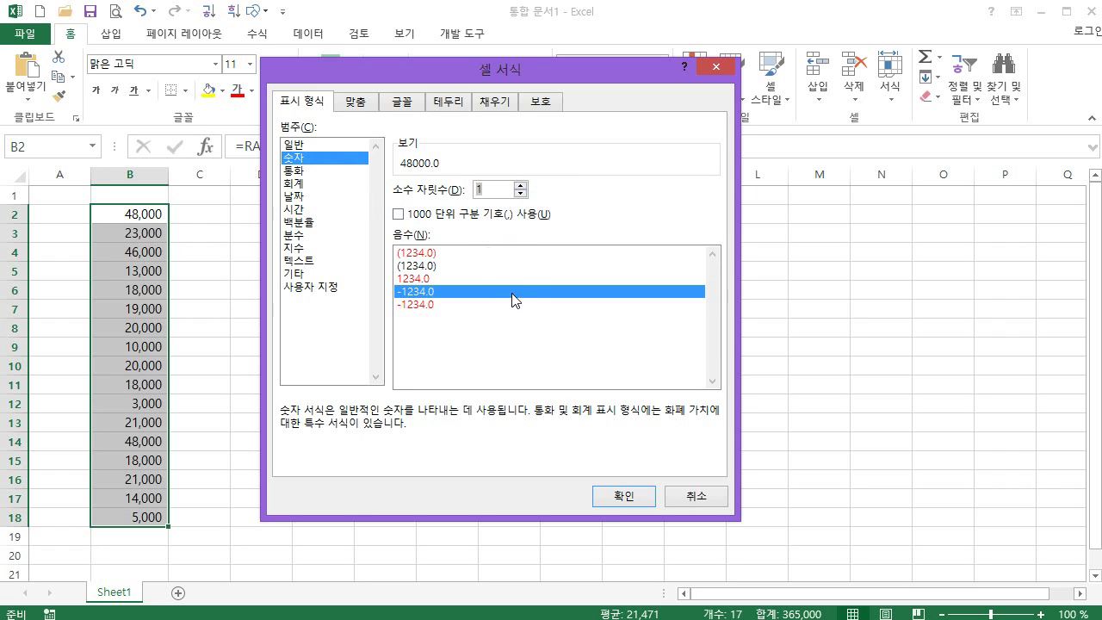
left_click(312, 288)
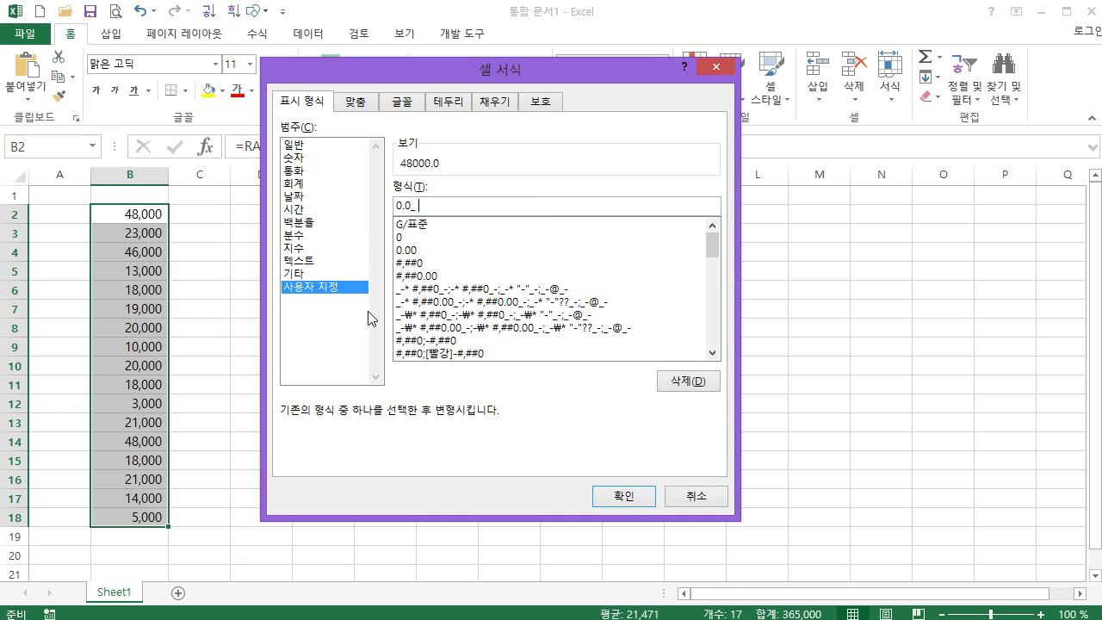
- Preview the number format with the 1000 separator and 2 decimal places, view its custom format code, and cancel the changes
left_click(298, 157)
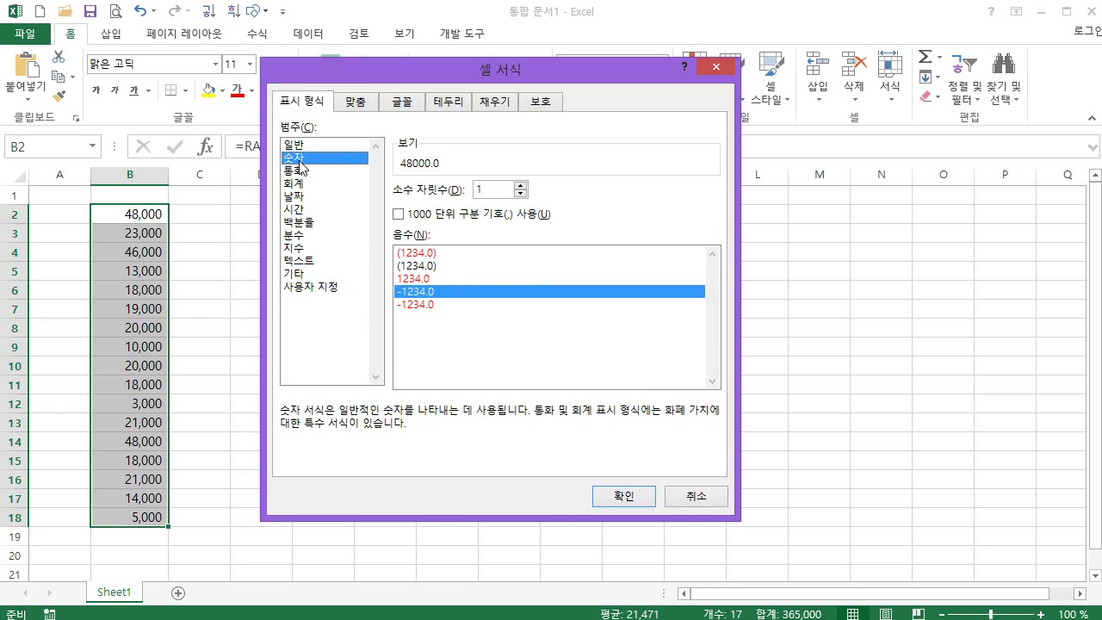
left_click(400, 214)
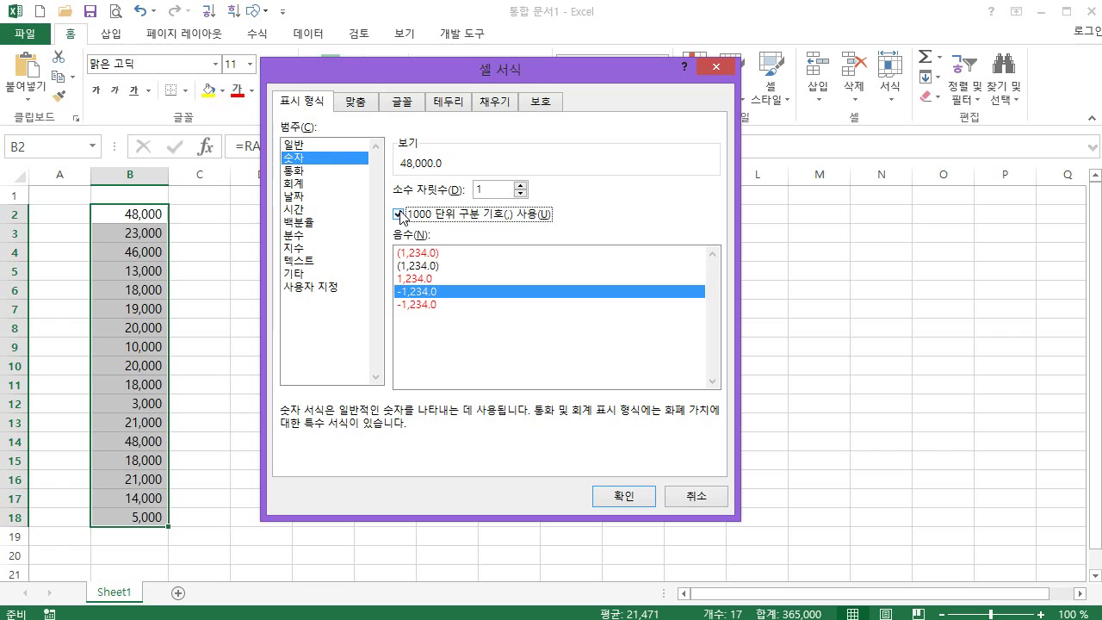
left_click(520, 185)
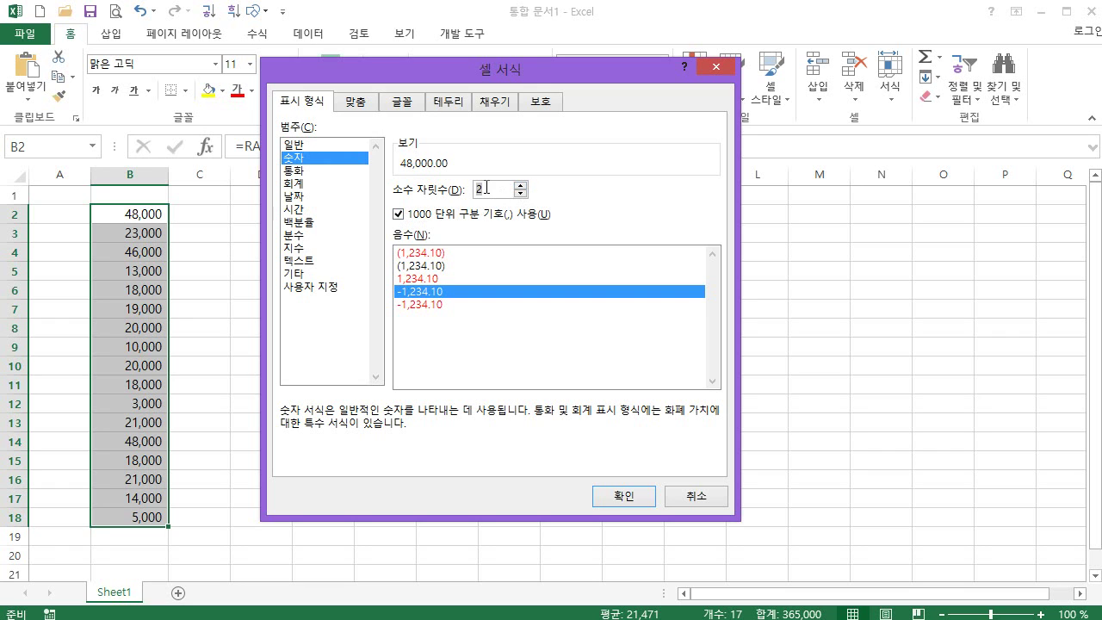
left_click(315, 294)
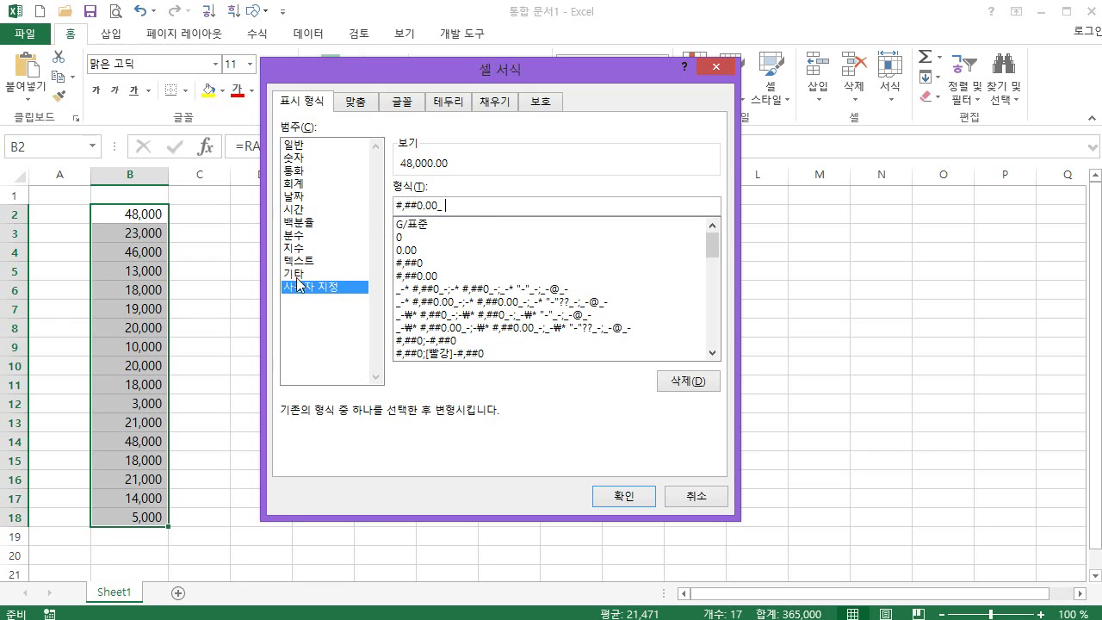
left_click(296, 147)
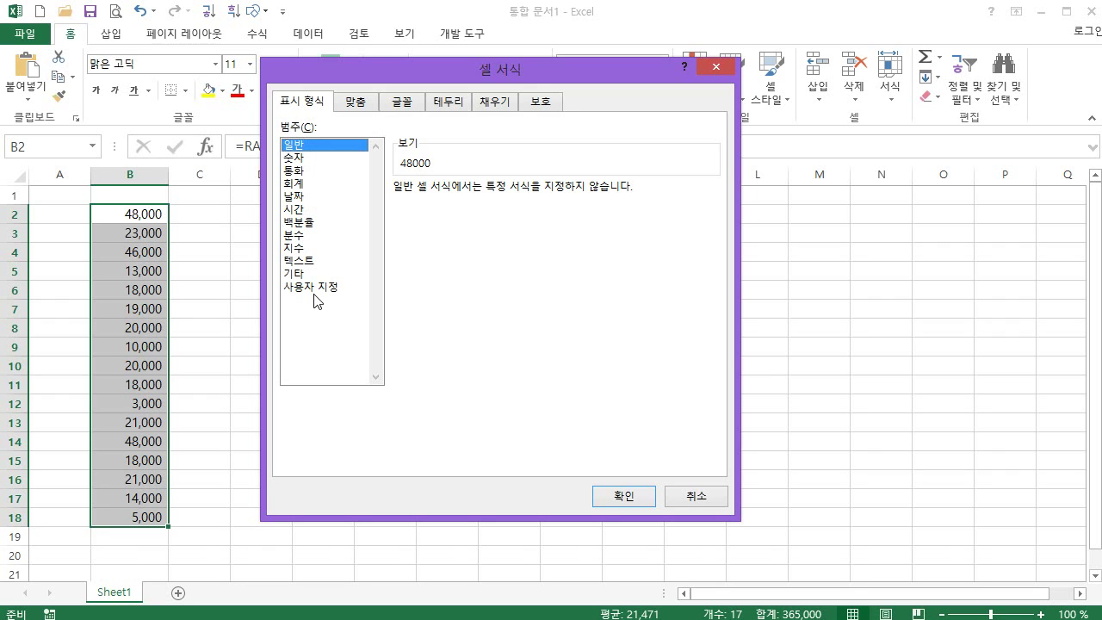
key("Escape")
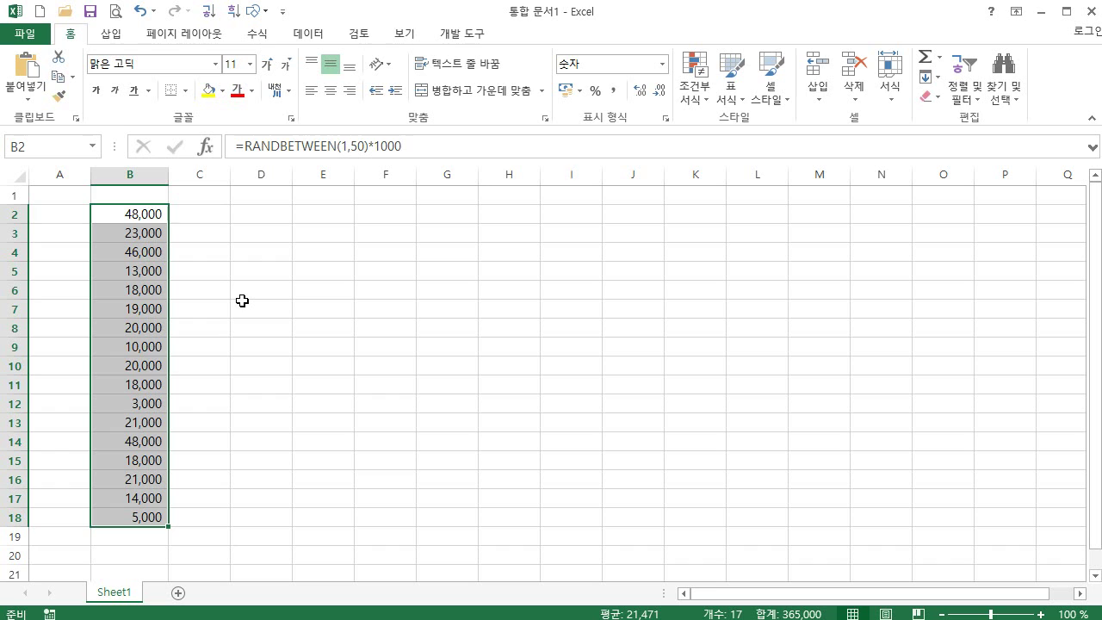
- Enter 48000원 in cell E2 and check the cell's content
left_click(317, 212)
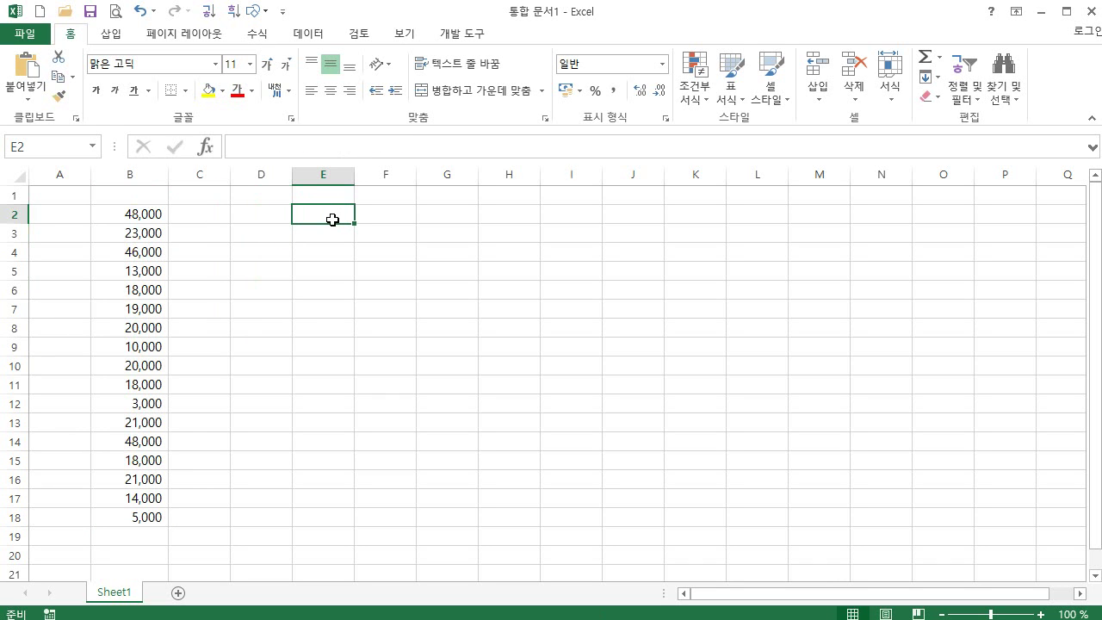
type("4800")
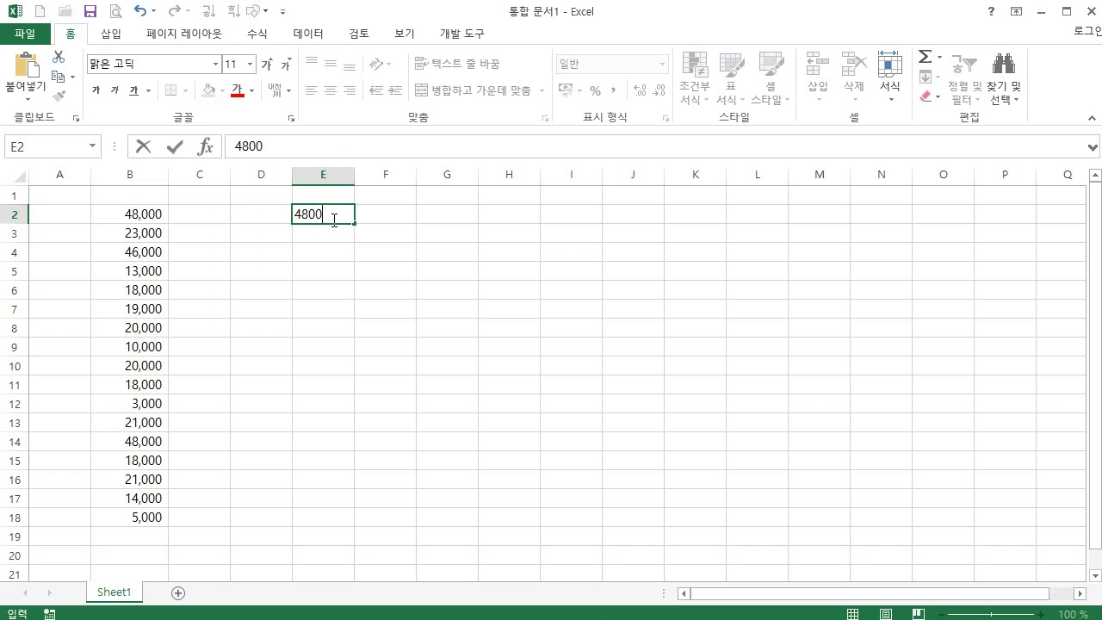
type("0dnj")
key("BackSpace")
key("BackSpace")
key("BackSpace")
type("원")
key("Return")
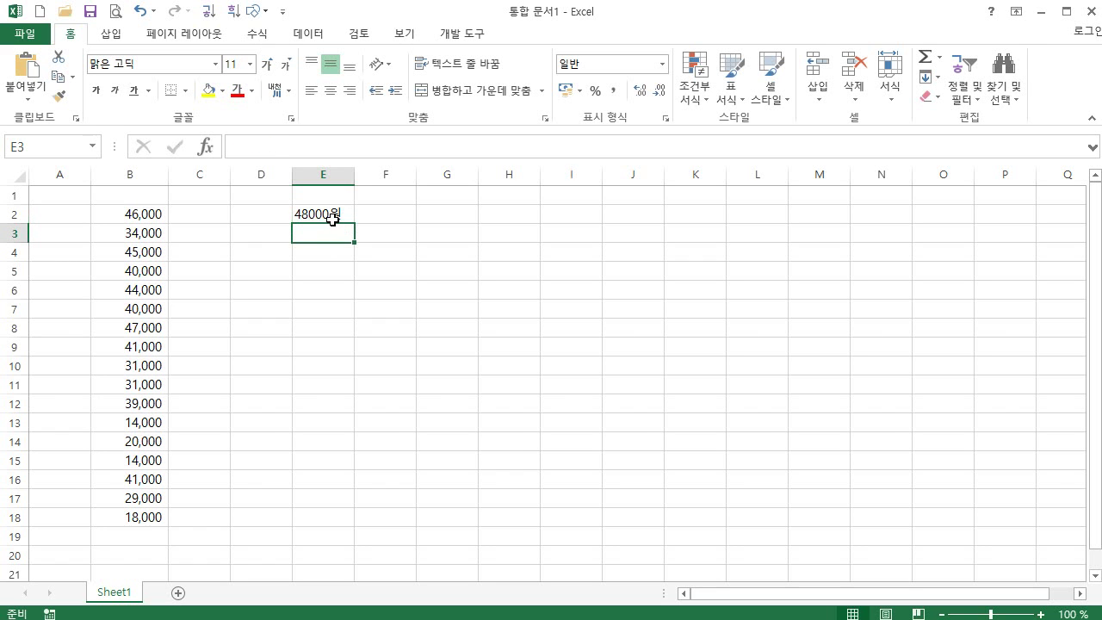
left_click(320, 214)
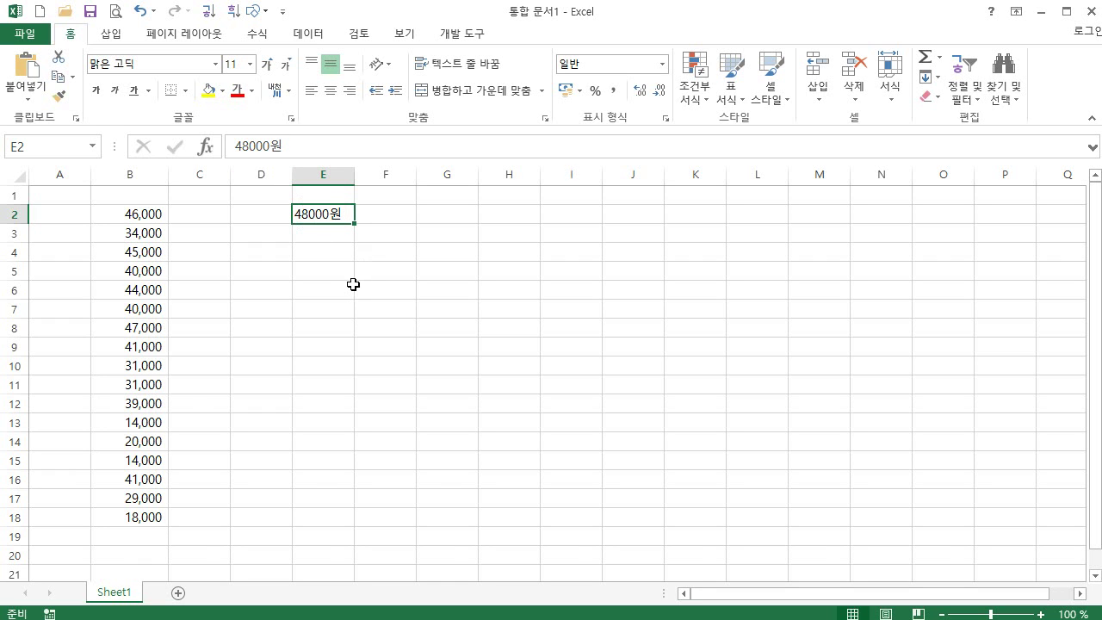
left_click(321, 239)
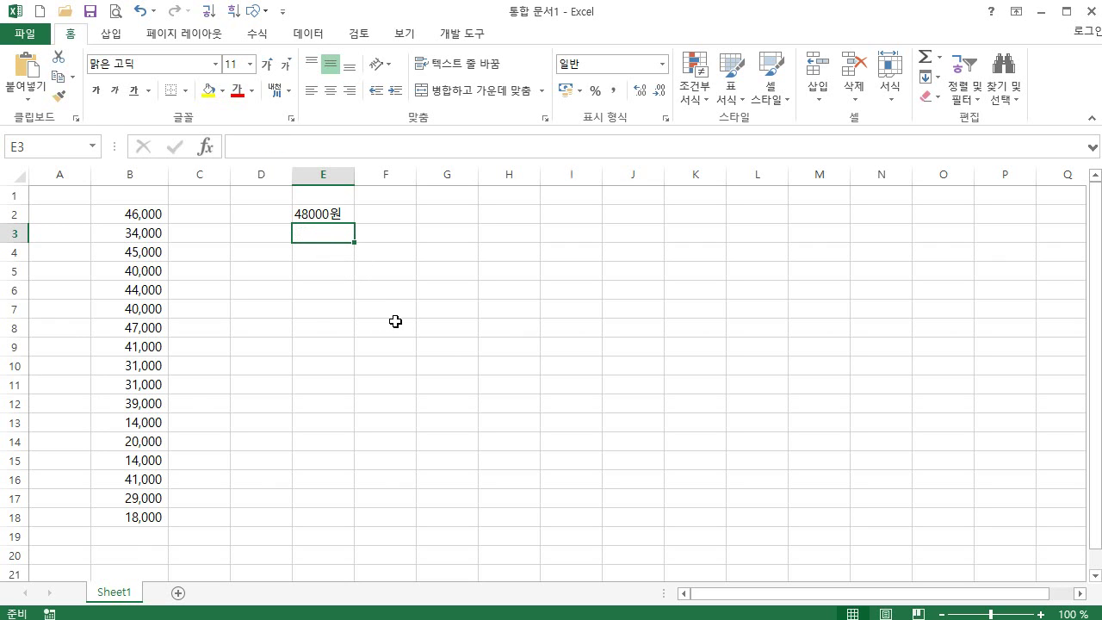
- Enter the formula =E2+1000 in cell E3 and compare the contents of E2 and E3
type("=")
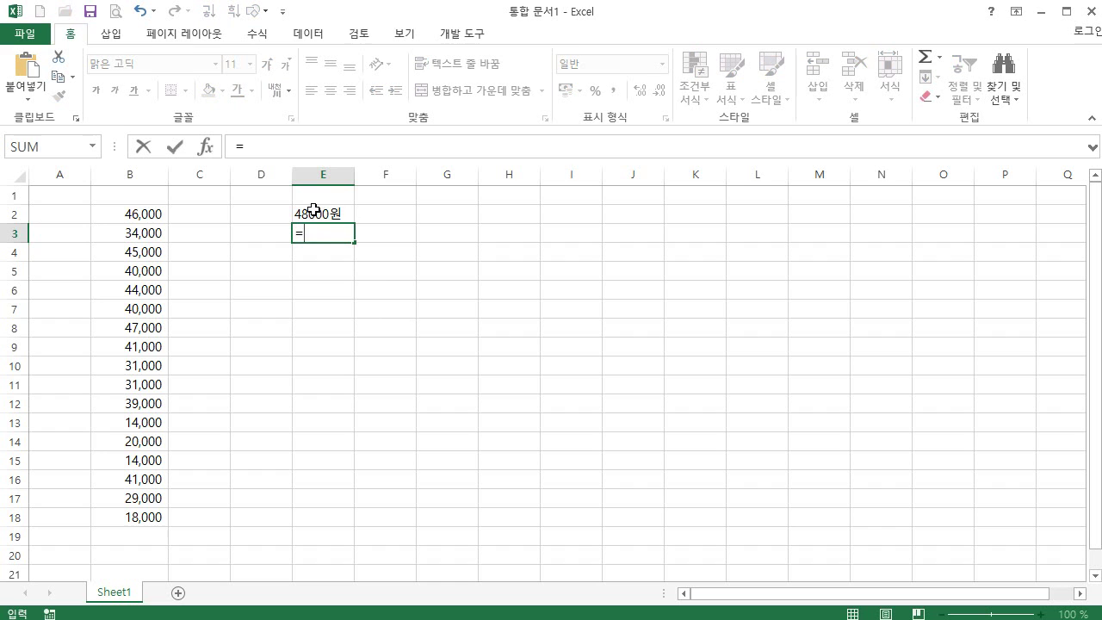
left_click(315, 211)
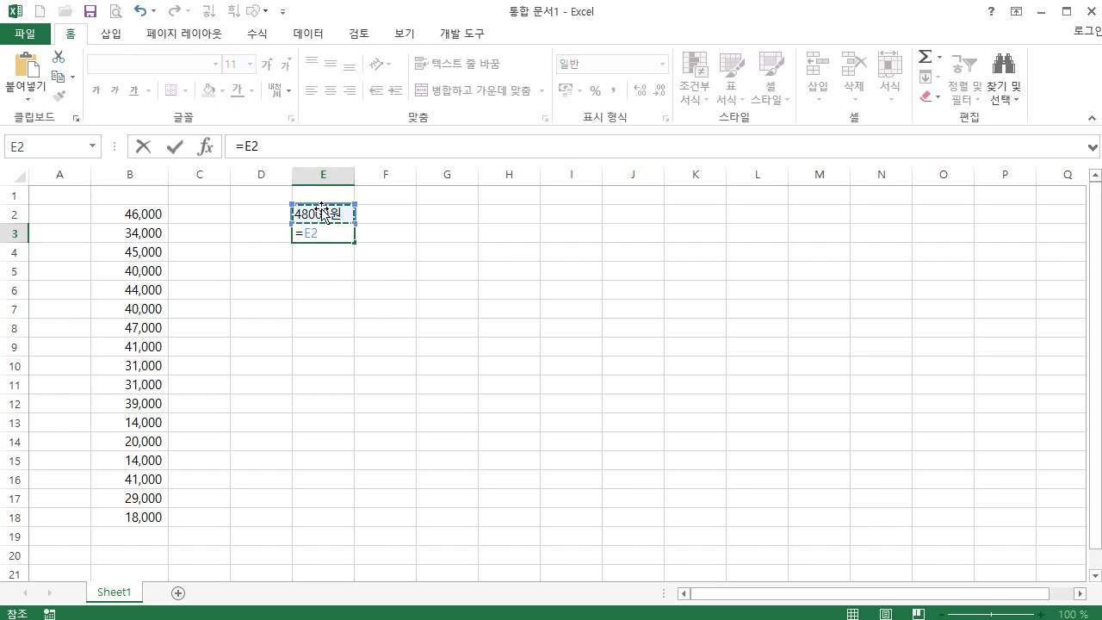
type("+1000")
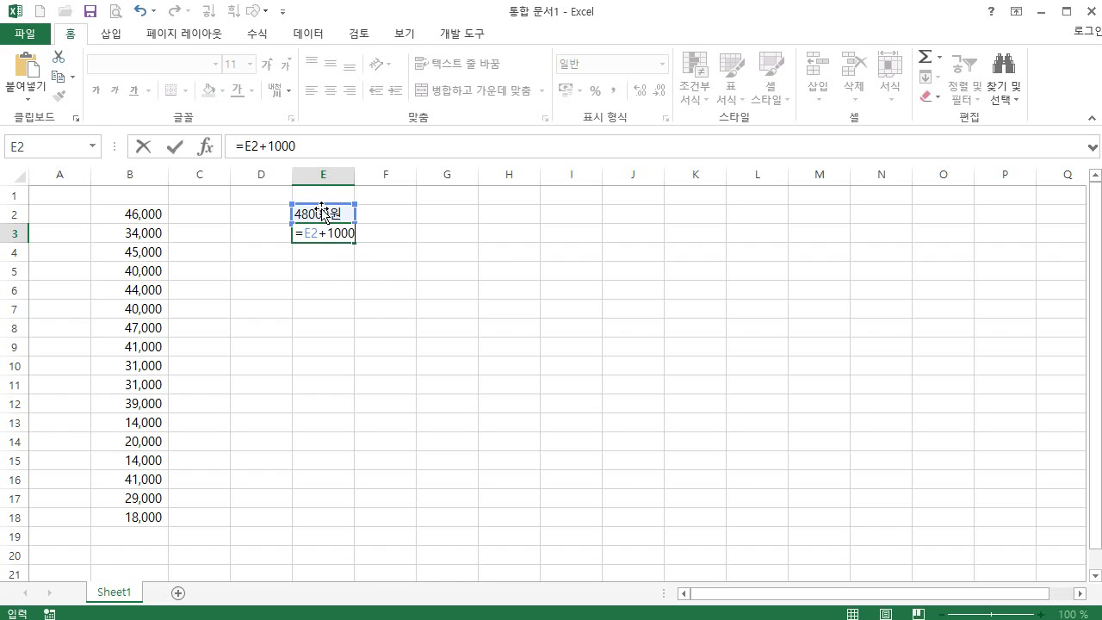
key("Return")
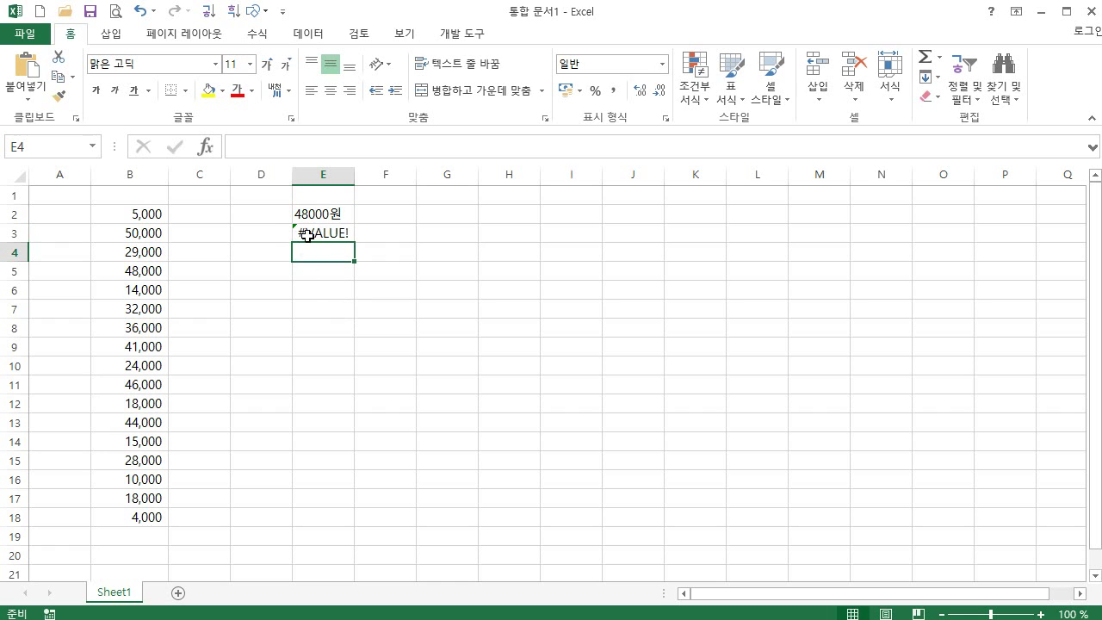
left_click(306, 234)
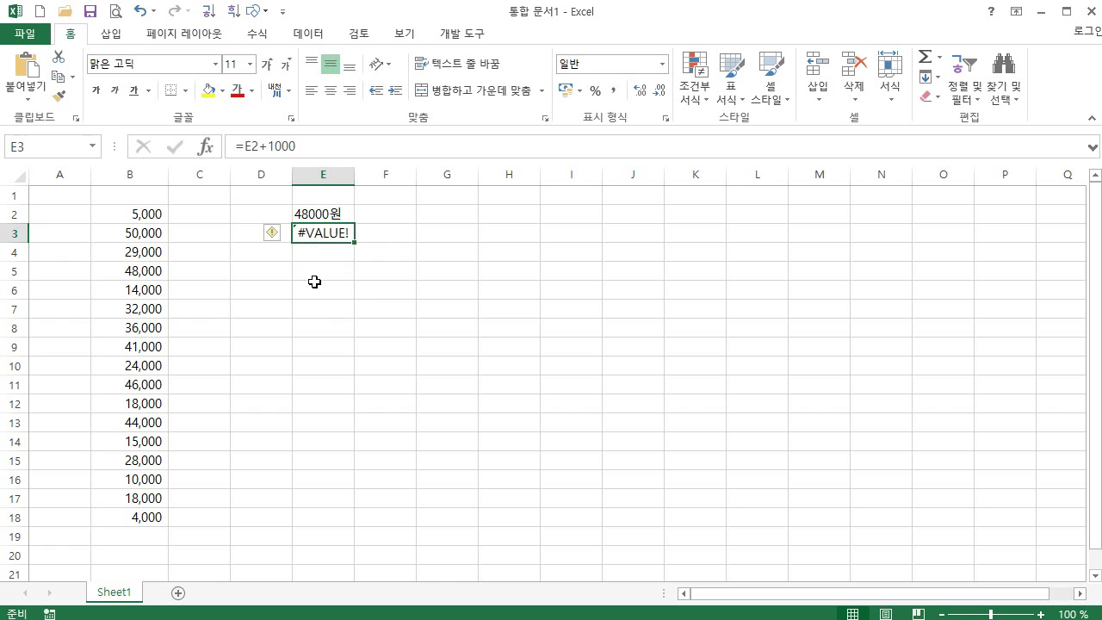
left_click(320, 214)
left_click(323, 234)
left_click(313, 214)
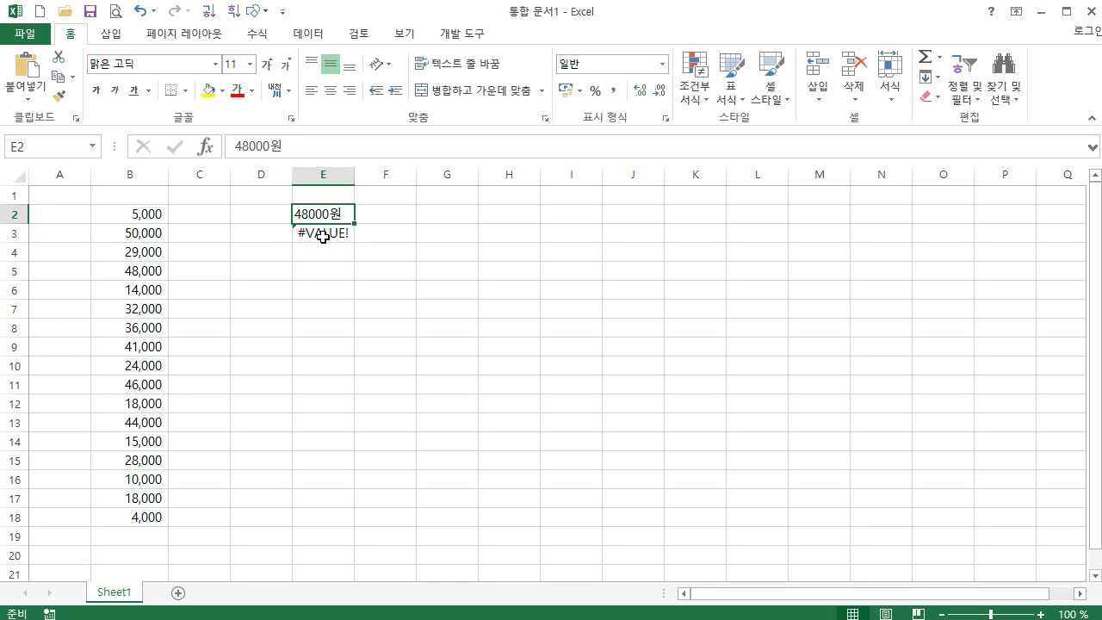
left_click(320, 235)
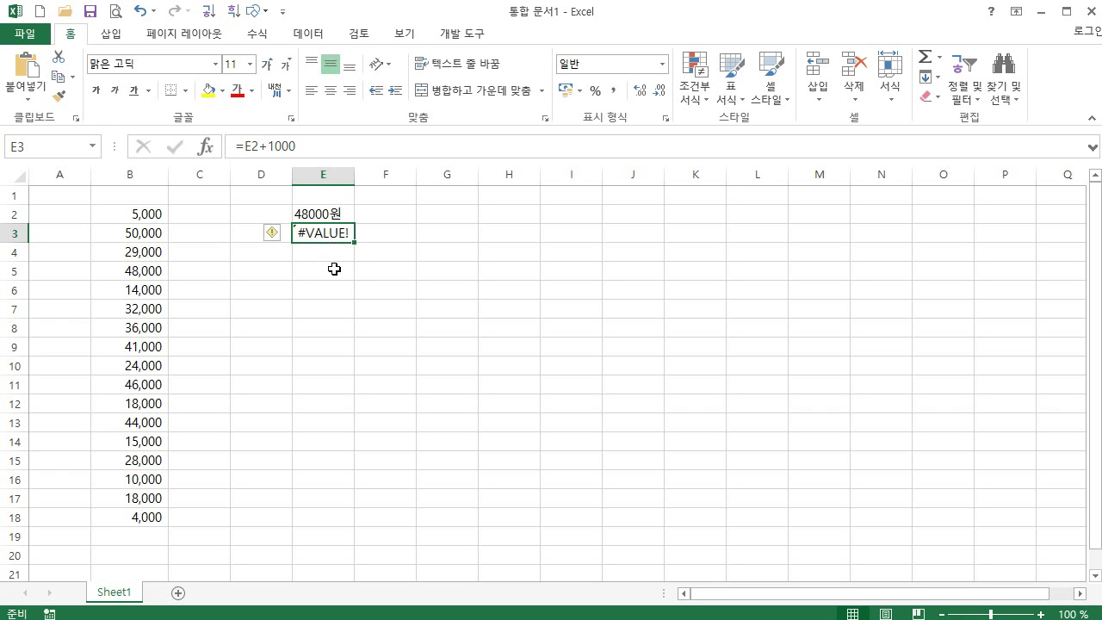
- Clear the contents of cells E3 and E2
key("Delete")
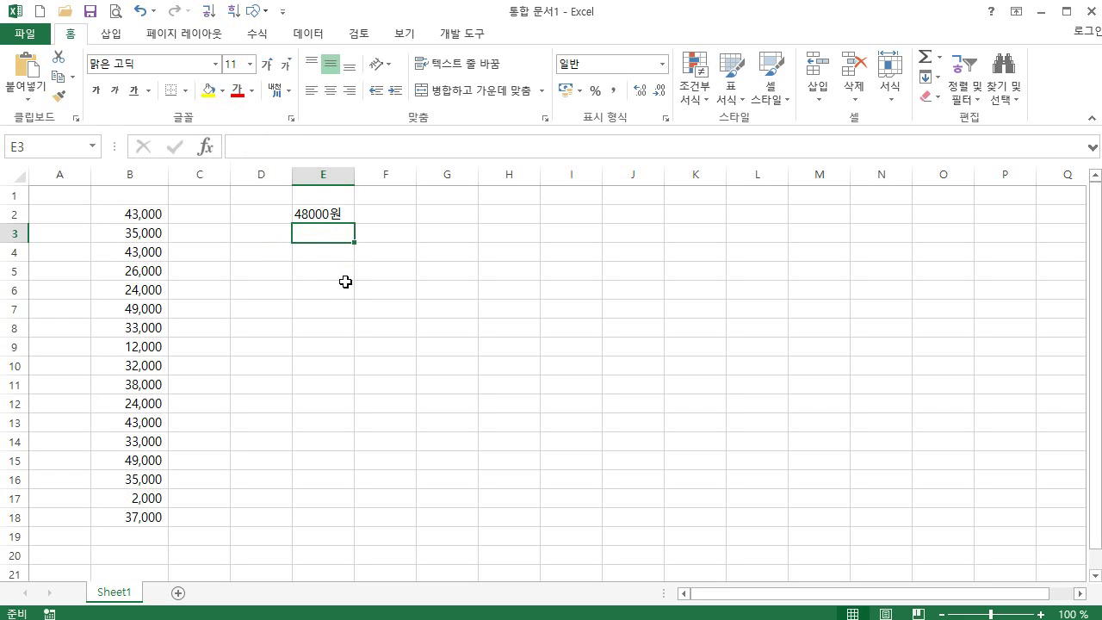
key("Up")
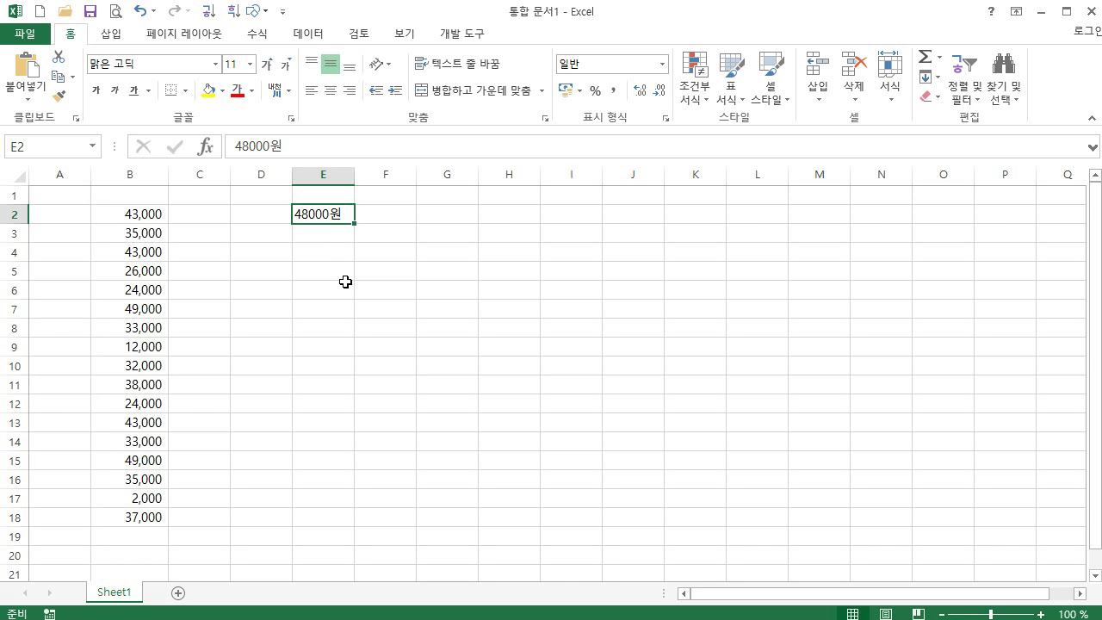
key("Delete")
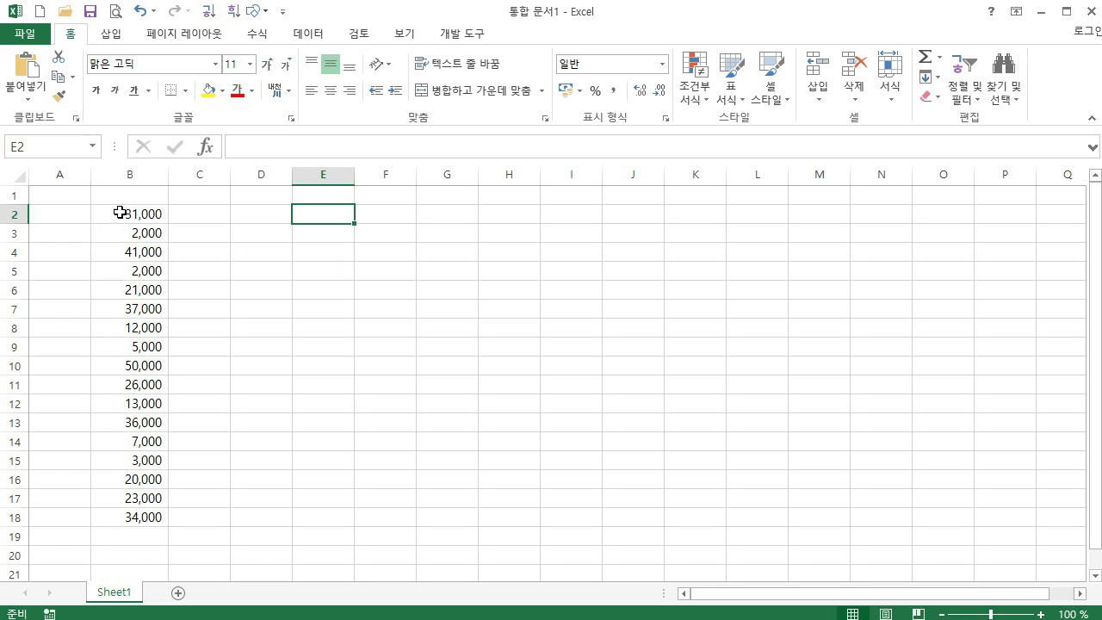
- Apply the custom (사용자 지정) number format #,###, to cells B2:B18 to display the amounts in thousands
left_click_drag(120, 212, 94, 514)
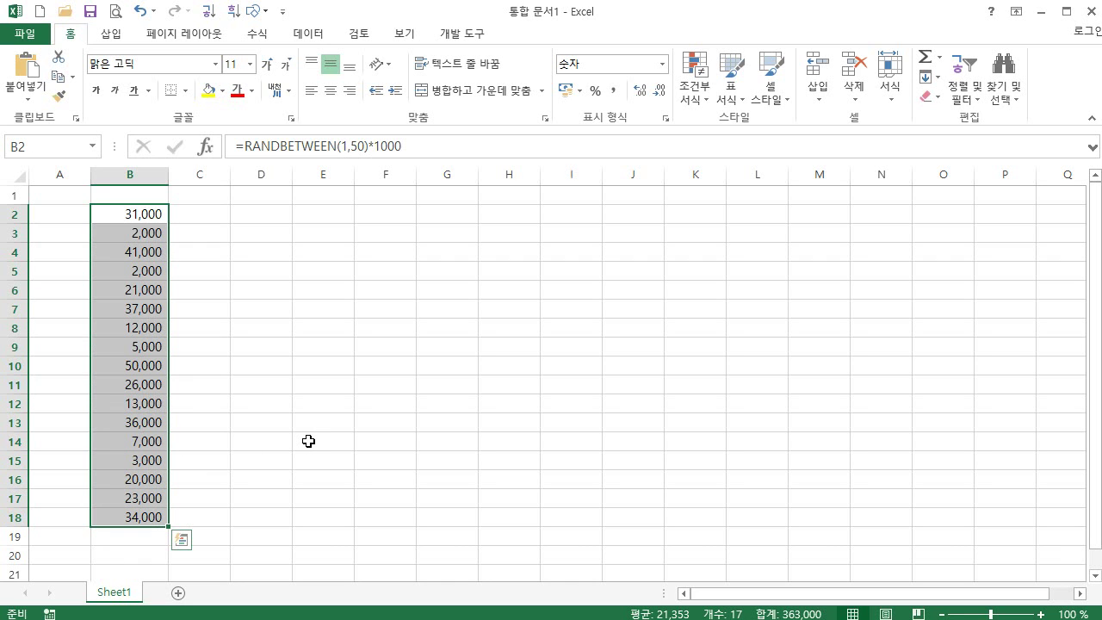
key("ctrl+1")
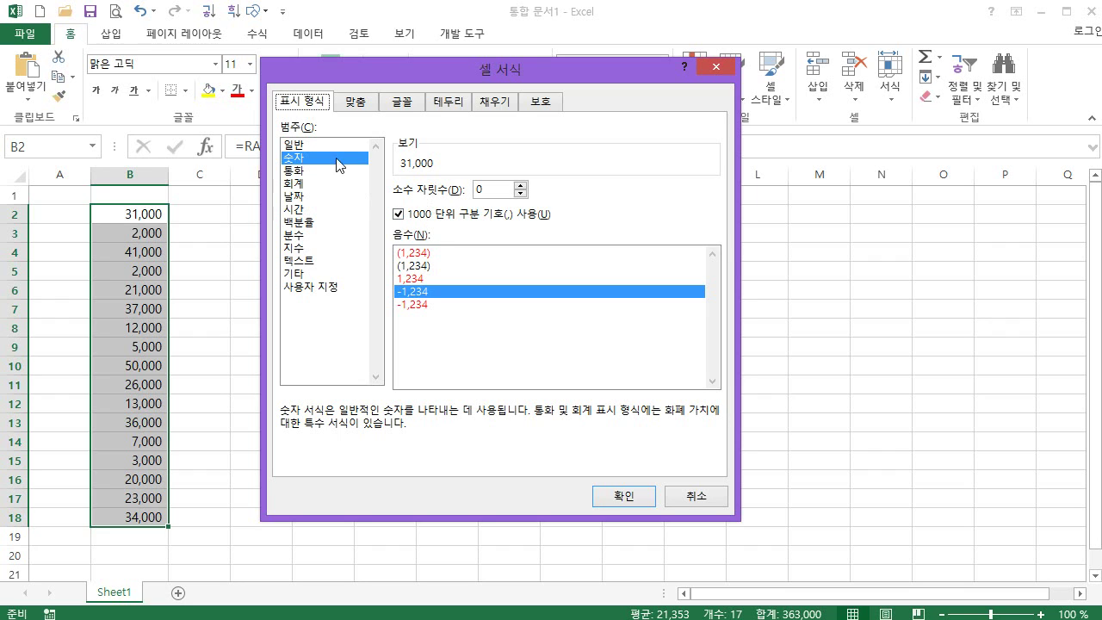
left_click(319, 287)
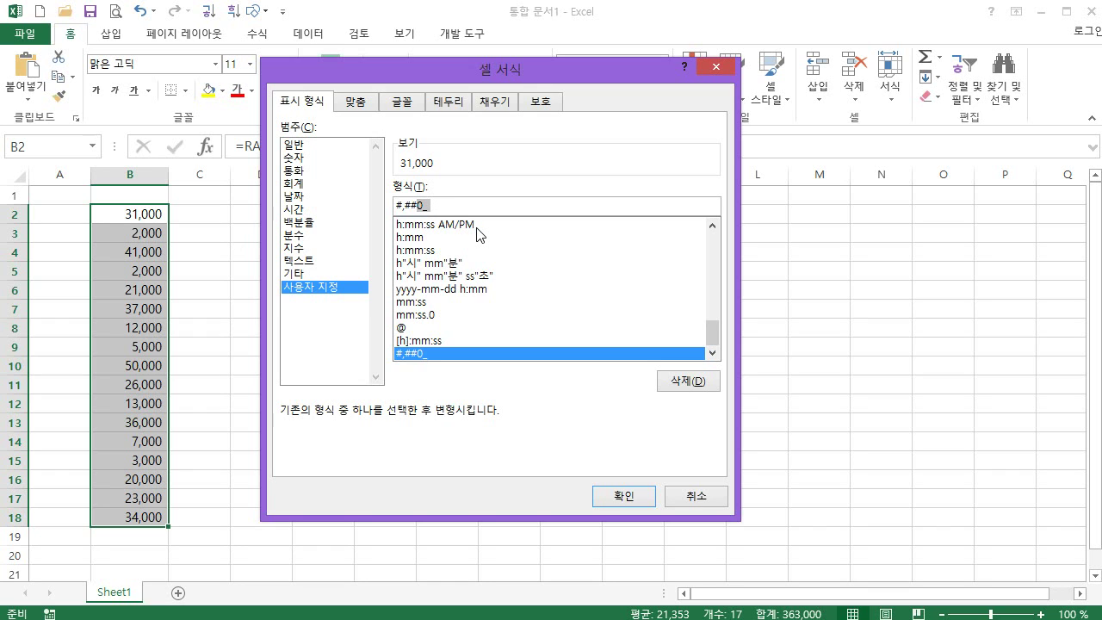
key("BackSpace")
key("BackSpace")
type("#")
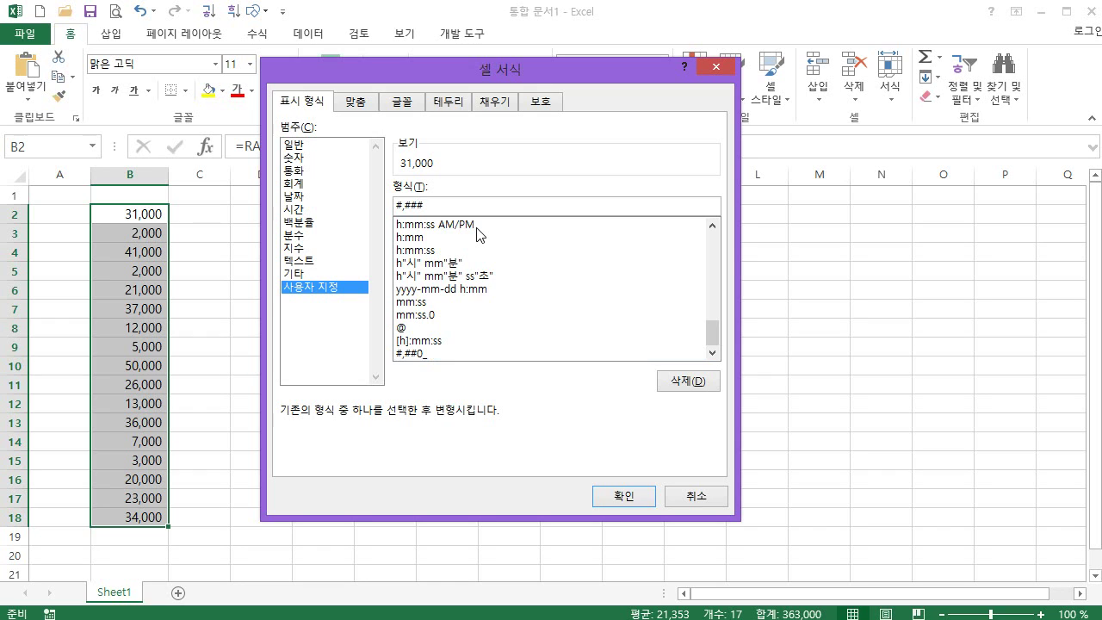
type(",")
left_click(619, 498)
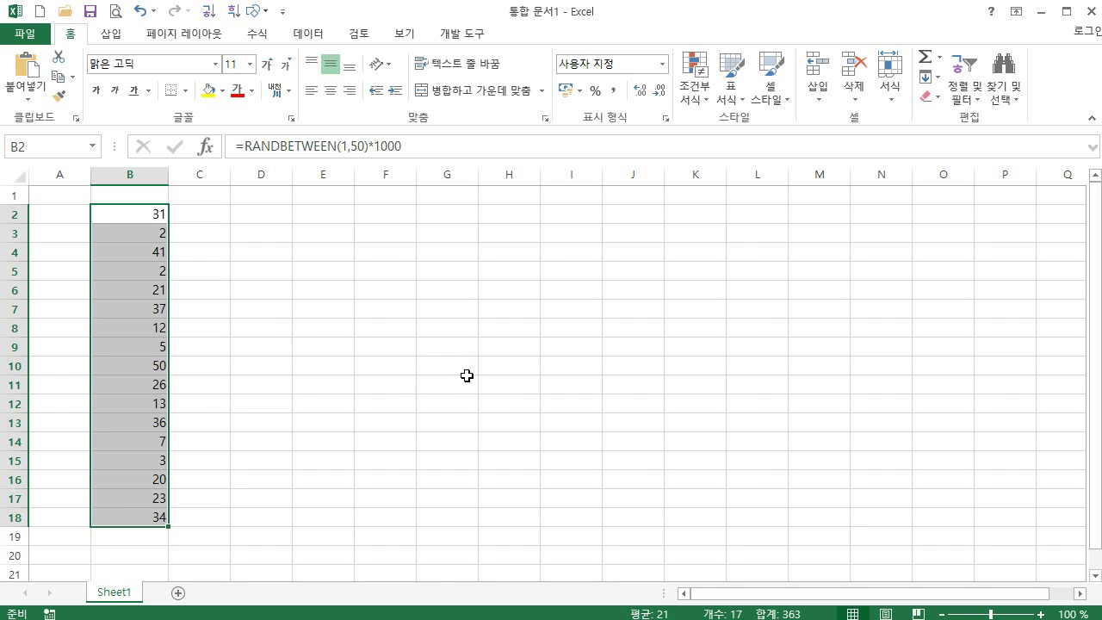
- Append the unit 천원 to the custom format of B2:B18, making the code #,###,천원
key("ctrl+1")
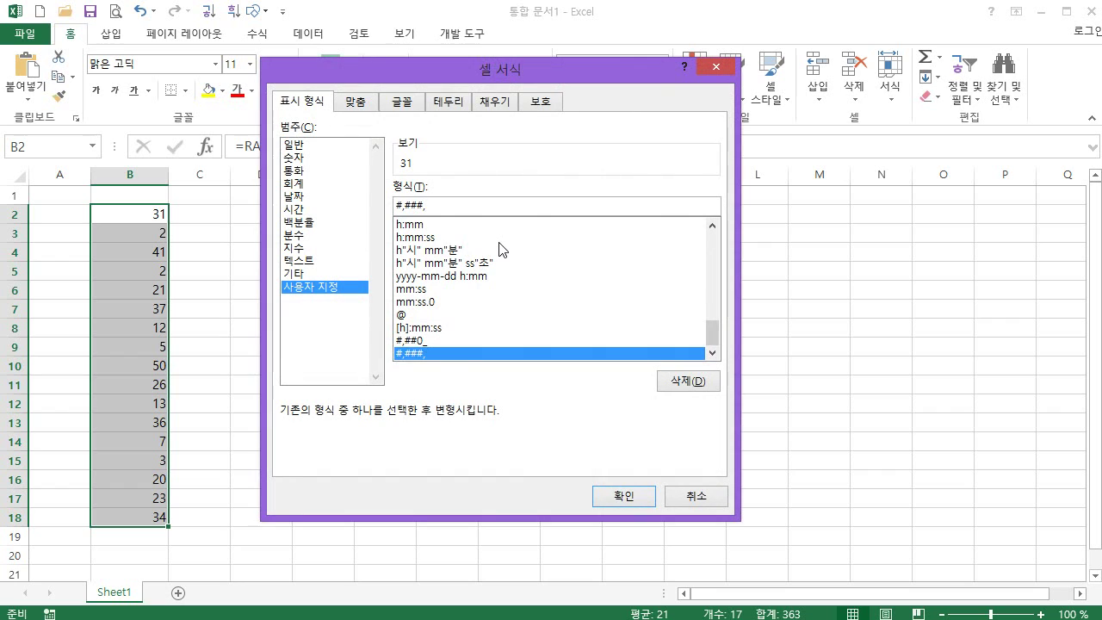
type("cjsd")
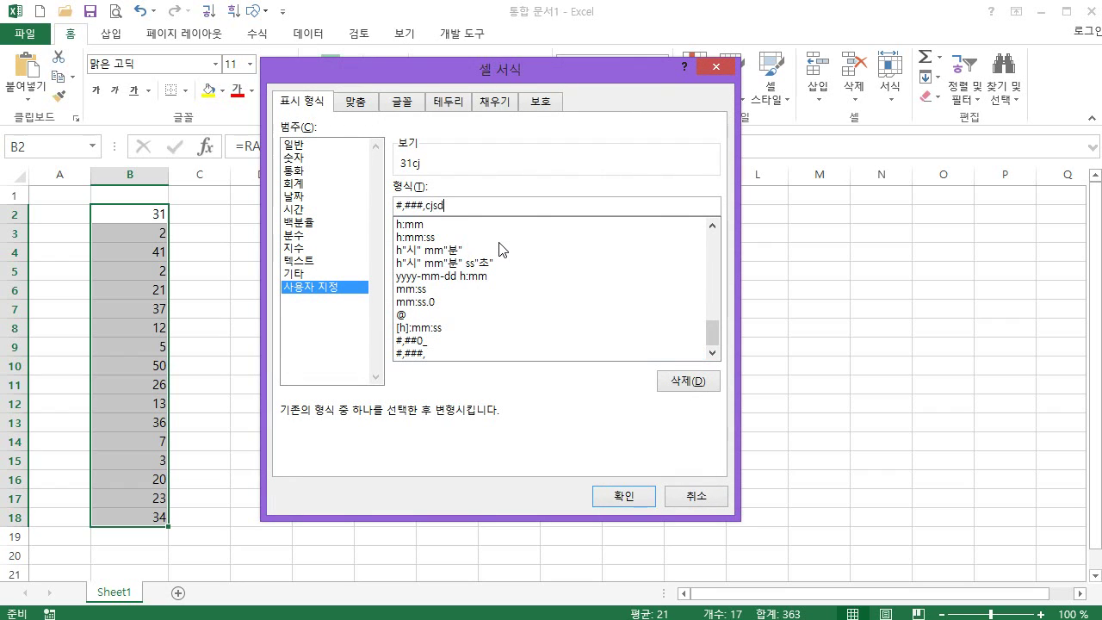
type("nj")
key("BackSpace")
key("BackSpace")
key("BackSpace")
key("BackSpace")
key("BackSpace")
key("BackSpace")
type("천ㅇㅜㅓ")
left_click(627, 504)
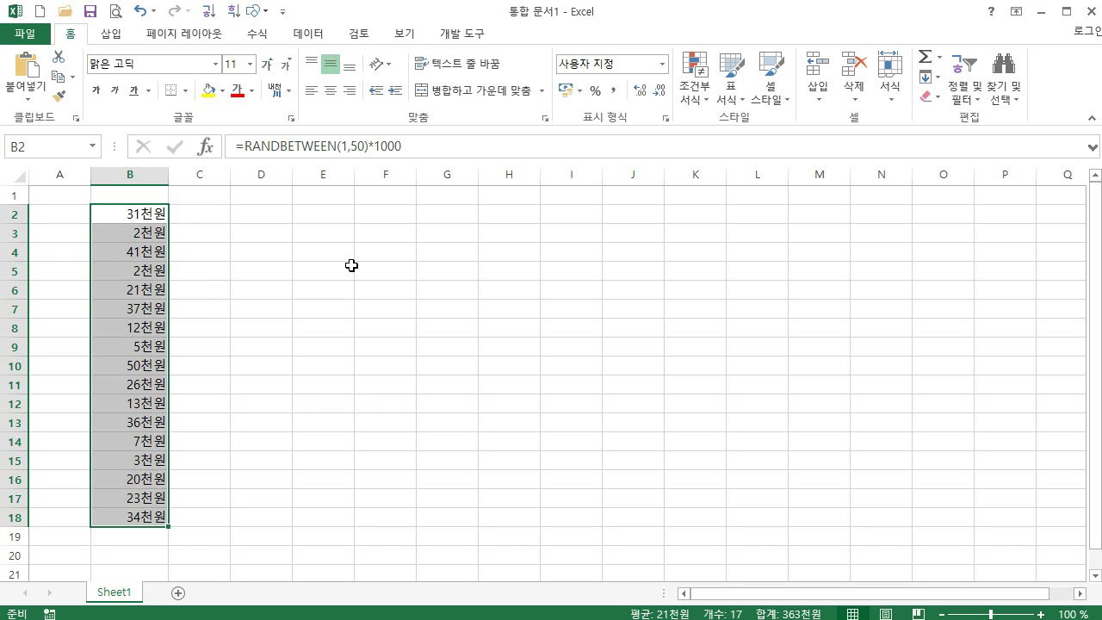
- Total B2:B18 with a SUM formula in cell D2, check the cell, and clear it
left_click(272, 216)
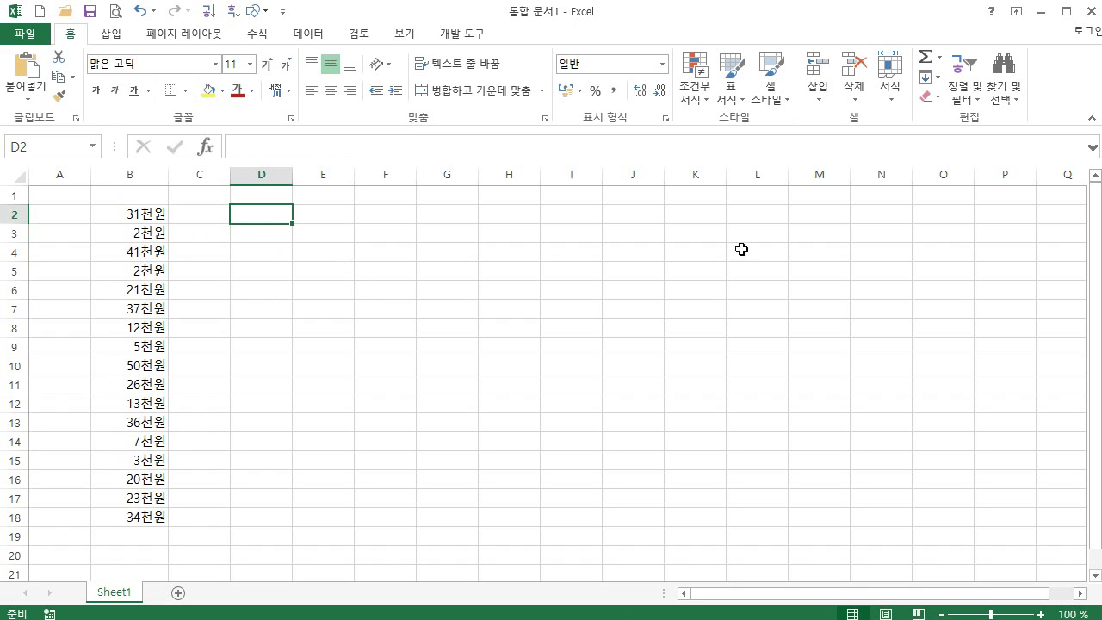
left_click(940, 58)
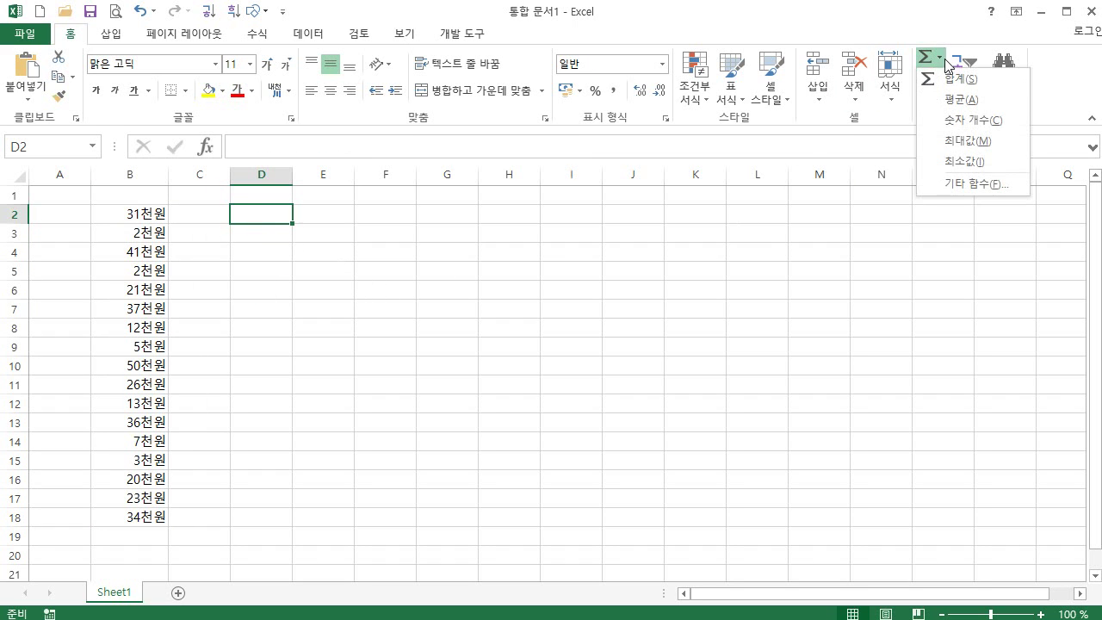
left_click(954, 83)
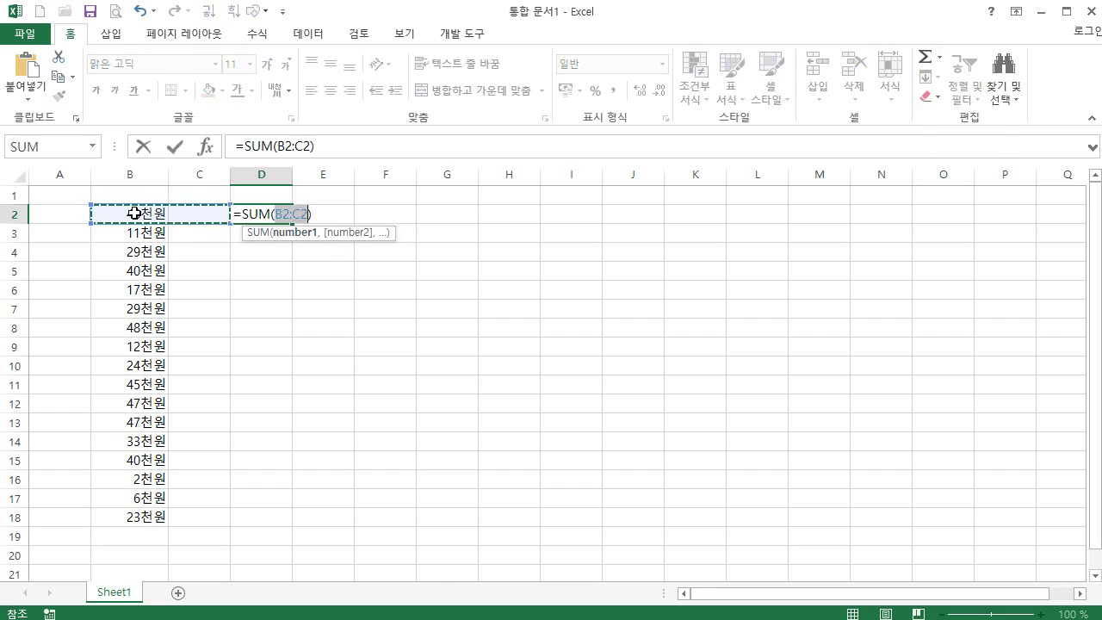
left_click_drag(133, 215, 127, 515)
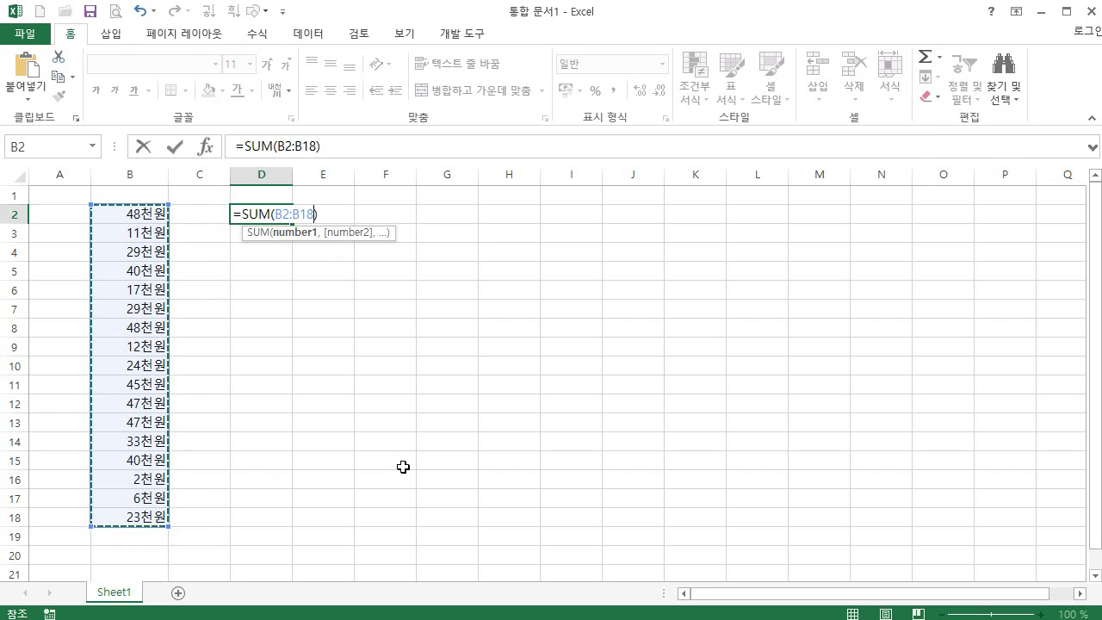
key("Return")
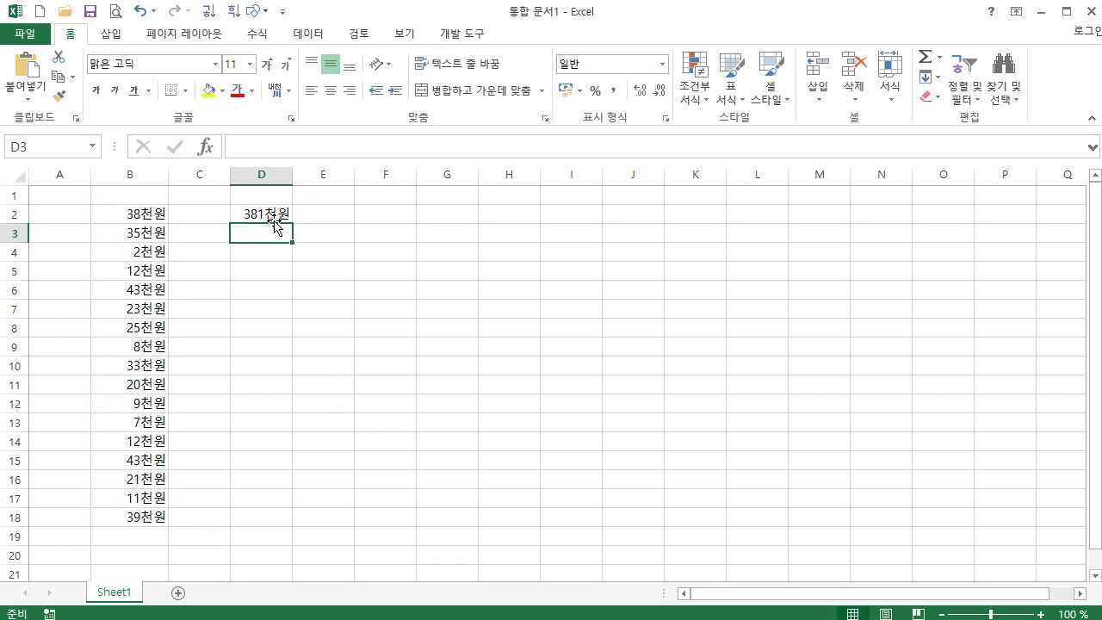
left_click(272, 219)
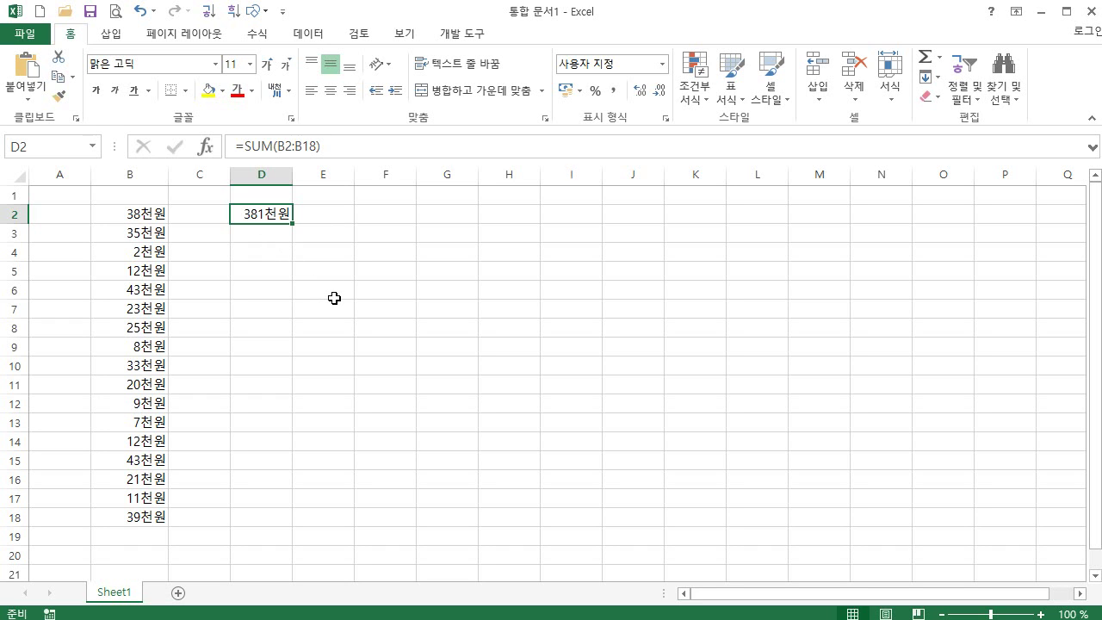
key("Delete")
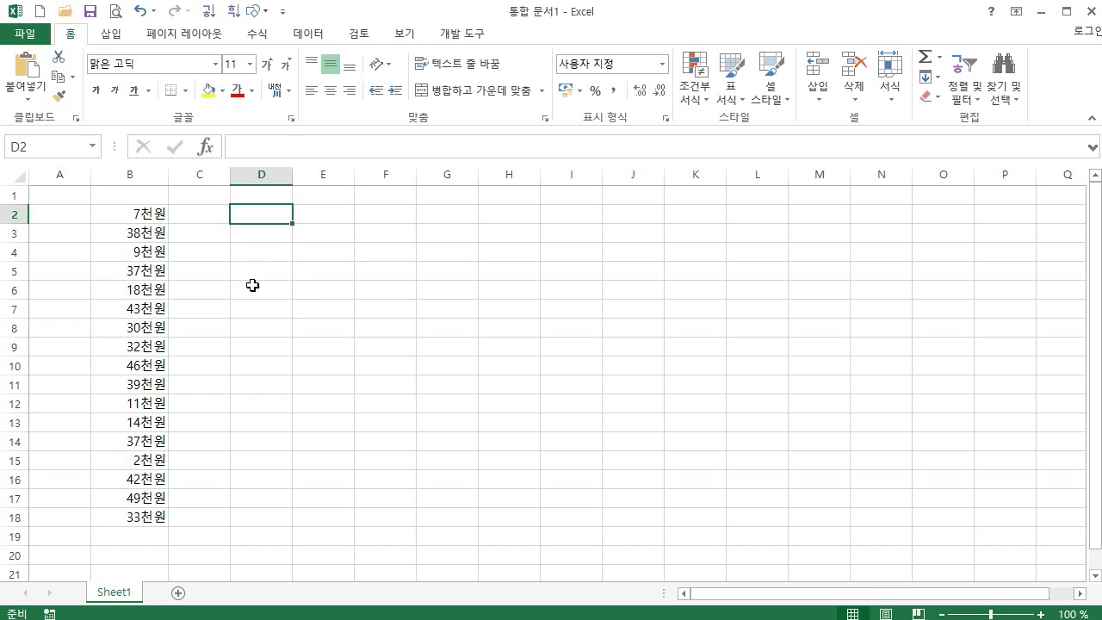
- Prefix the custom number format of B2:B18 with a literal "@", making the code "@"#,###,"천""원"
left_click(130, 214)
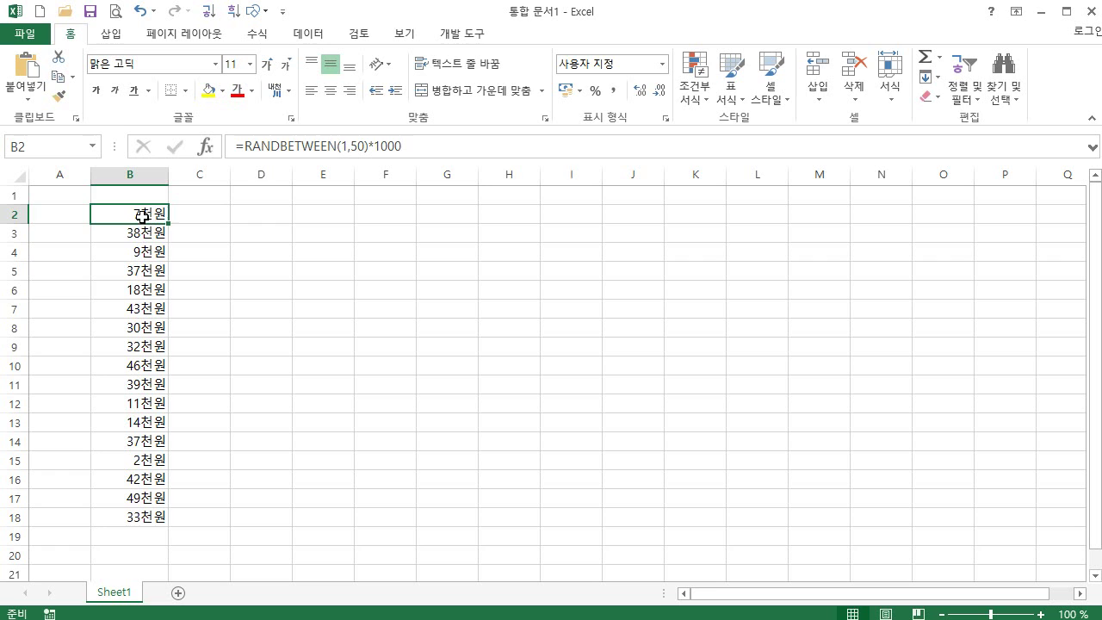
left_click_drag(140, 222, 132, 515)
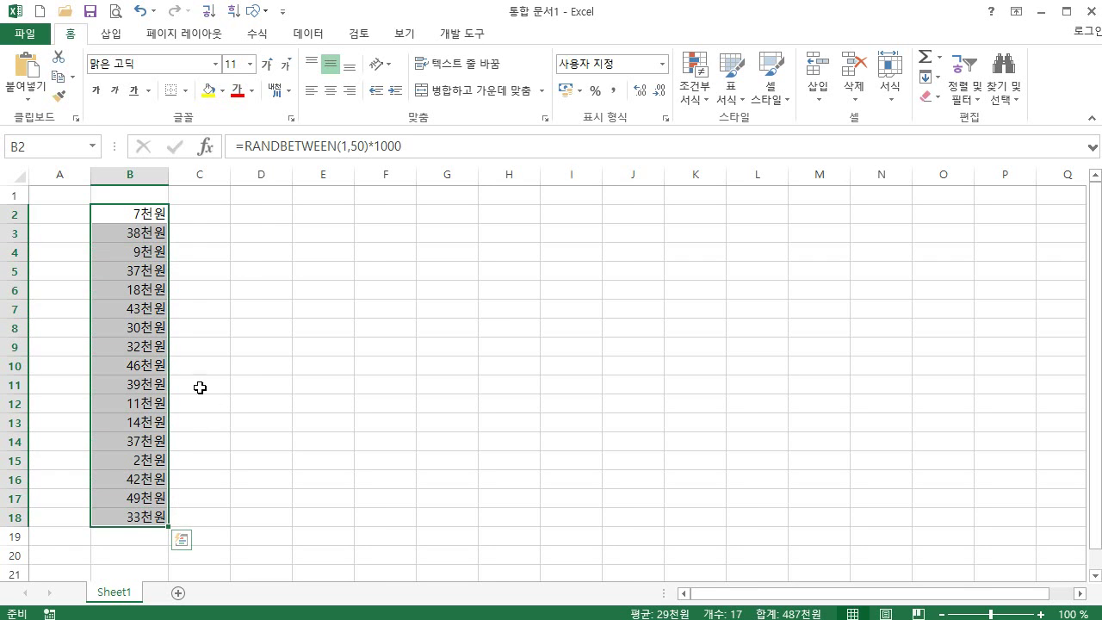
left_click(143, 213)
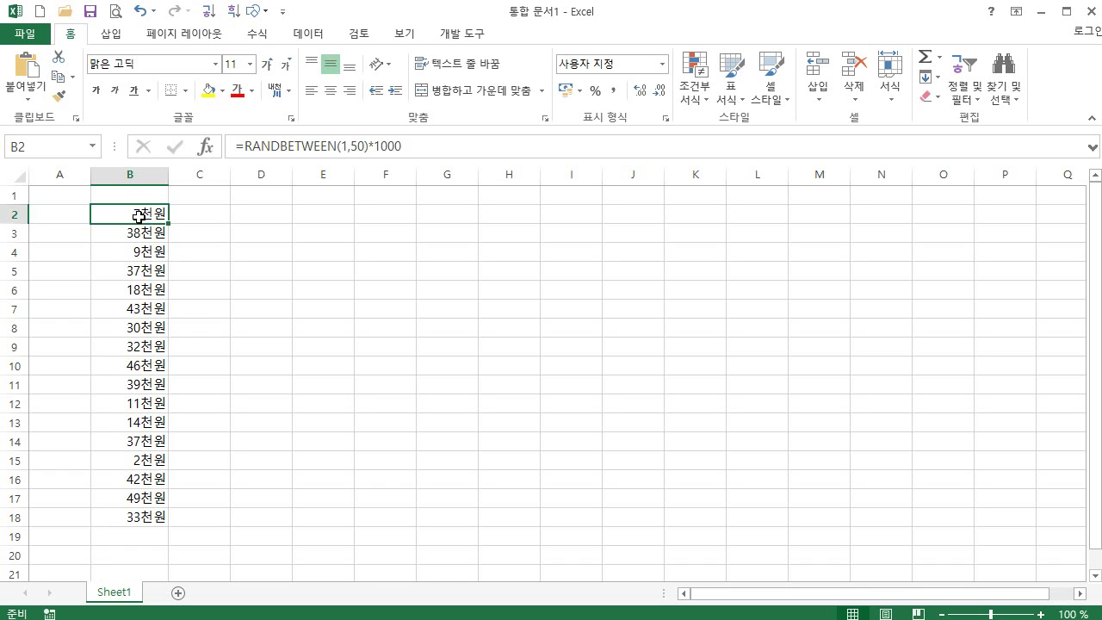
left_click_drag(139, 217, 131, 520)
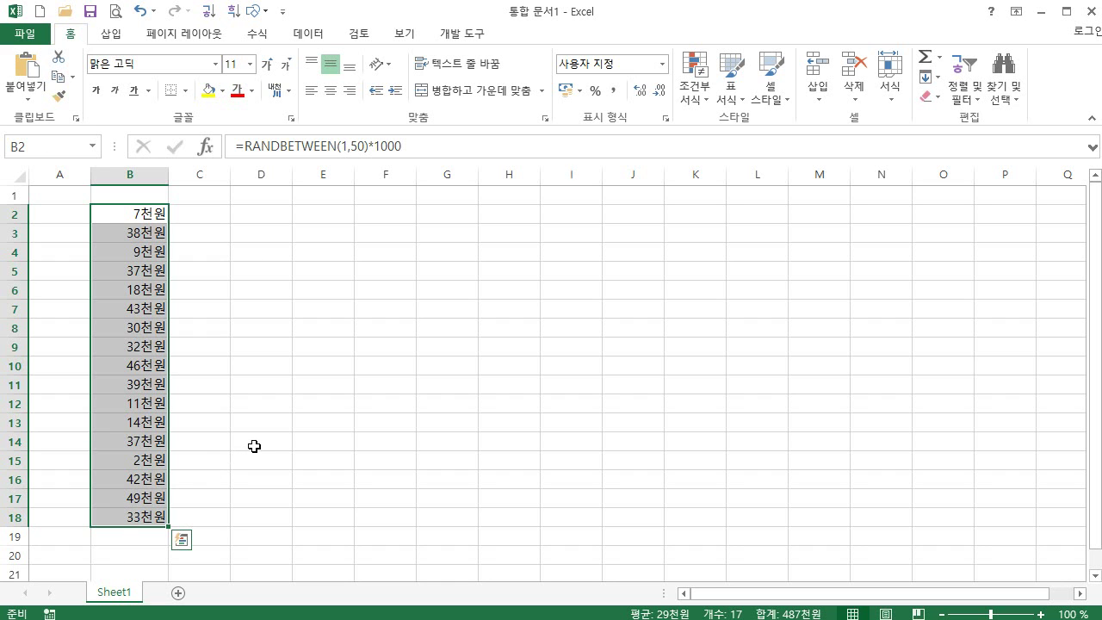
right_click(146, 295)
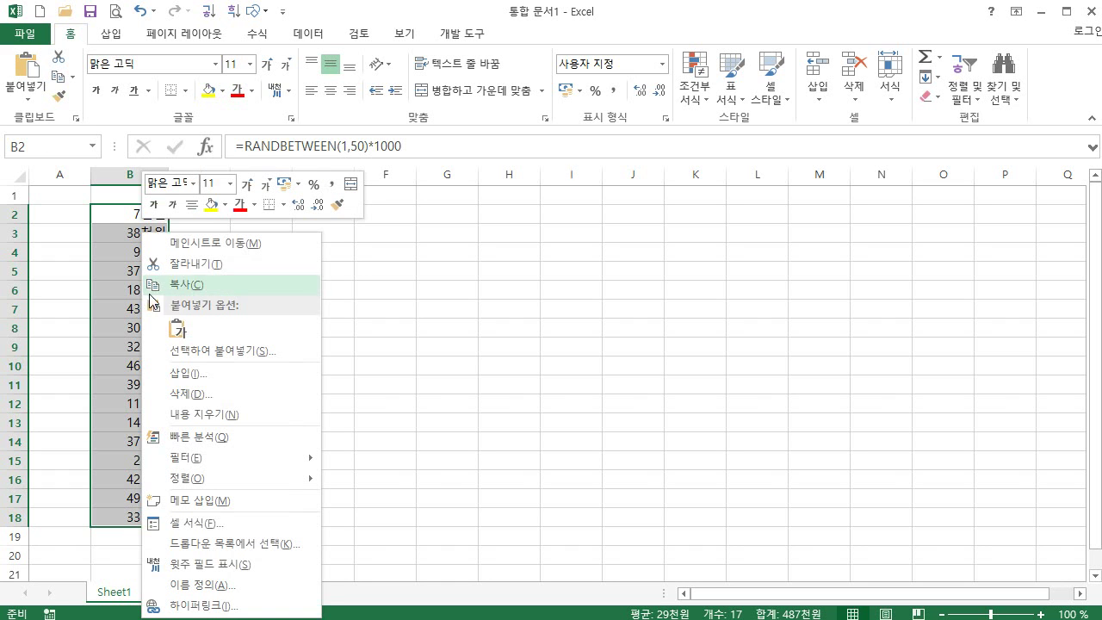
left_click(201, 522)
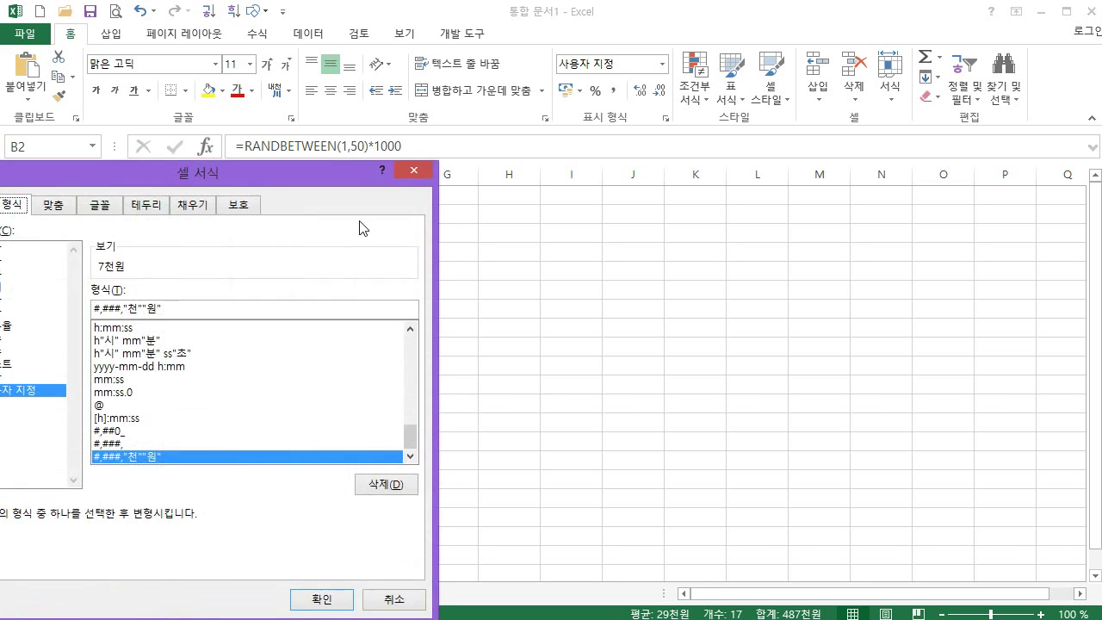
left_click_drag(211, 173, 577, 136)
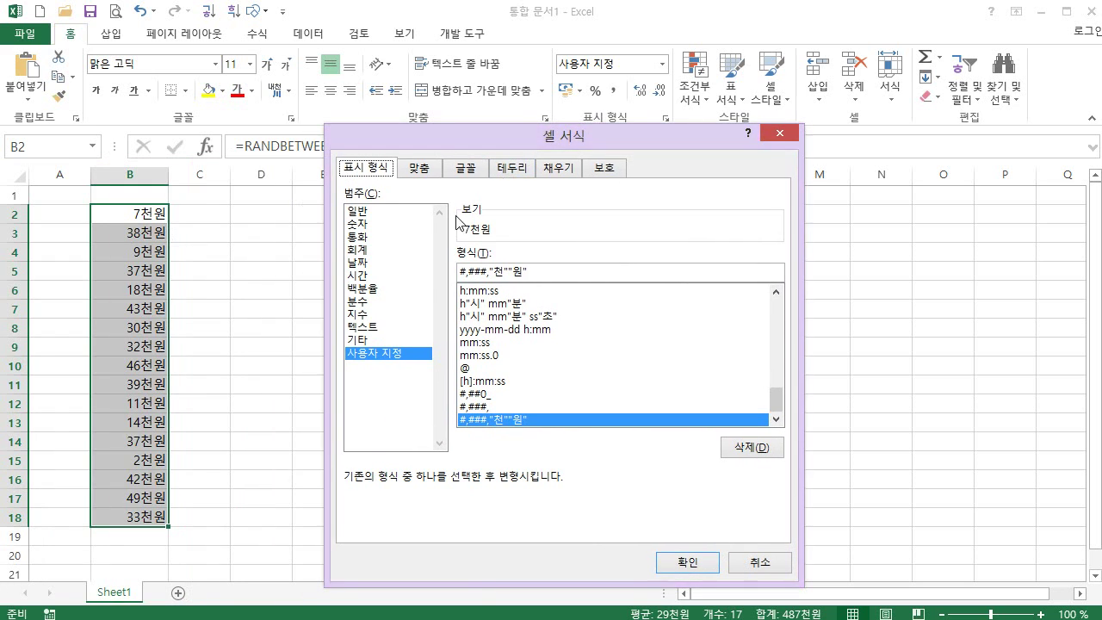
left_click(465, 273)
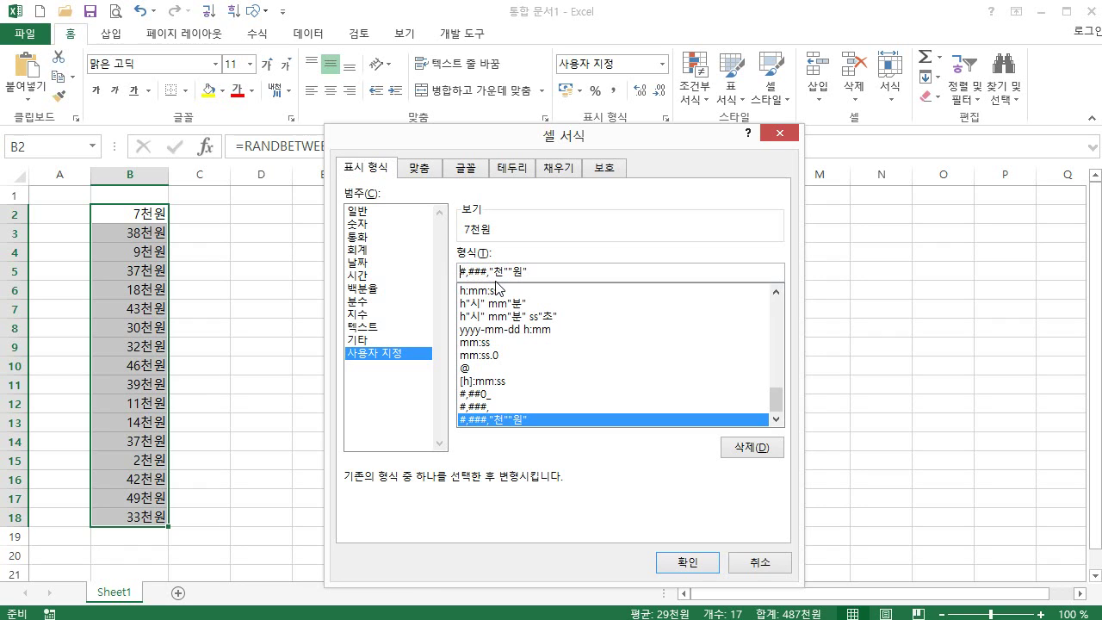
type("\"")
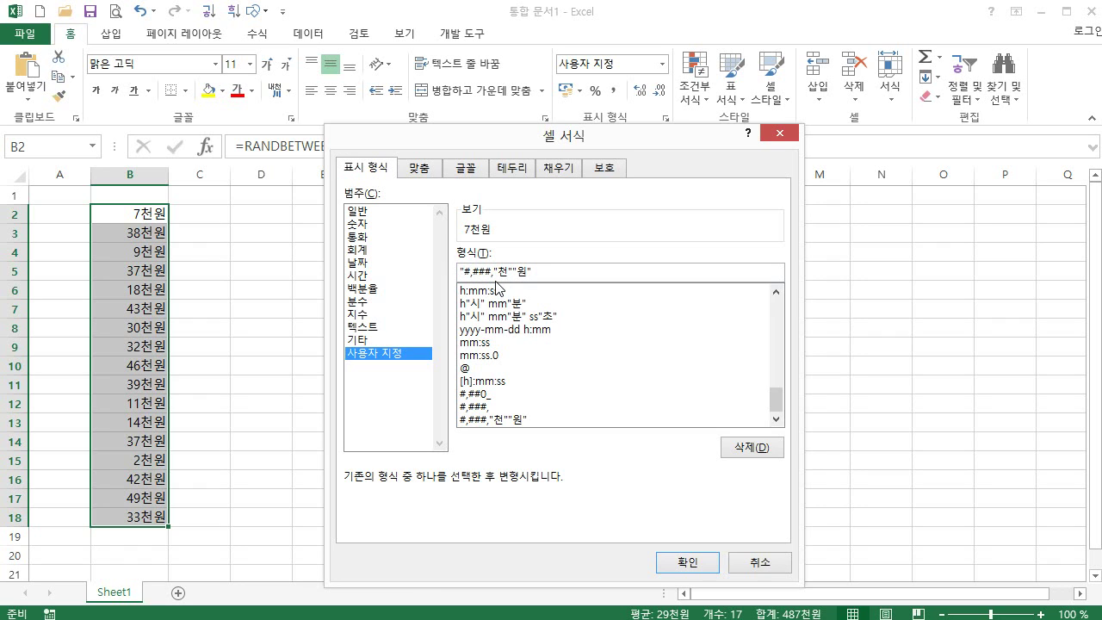
type("@\"")
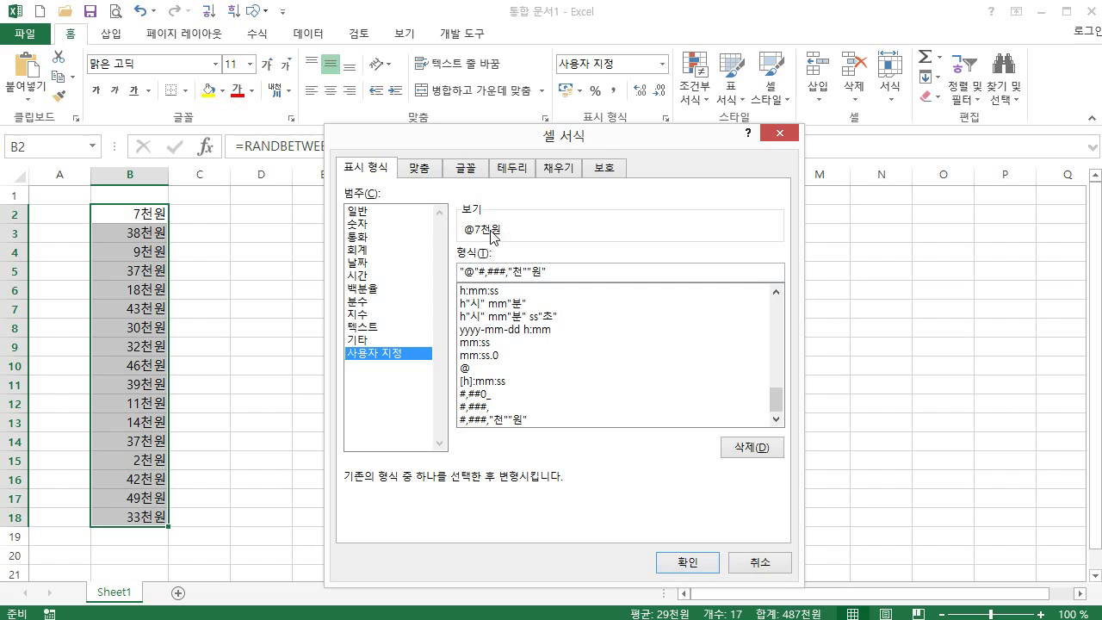
left_click(699, 561)
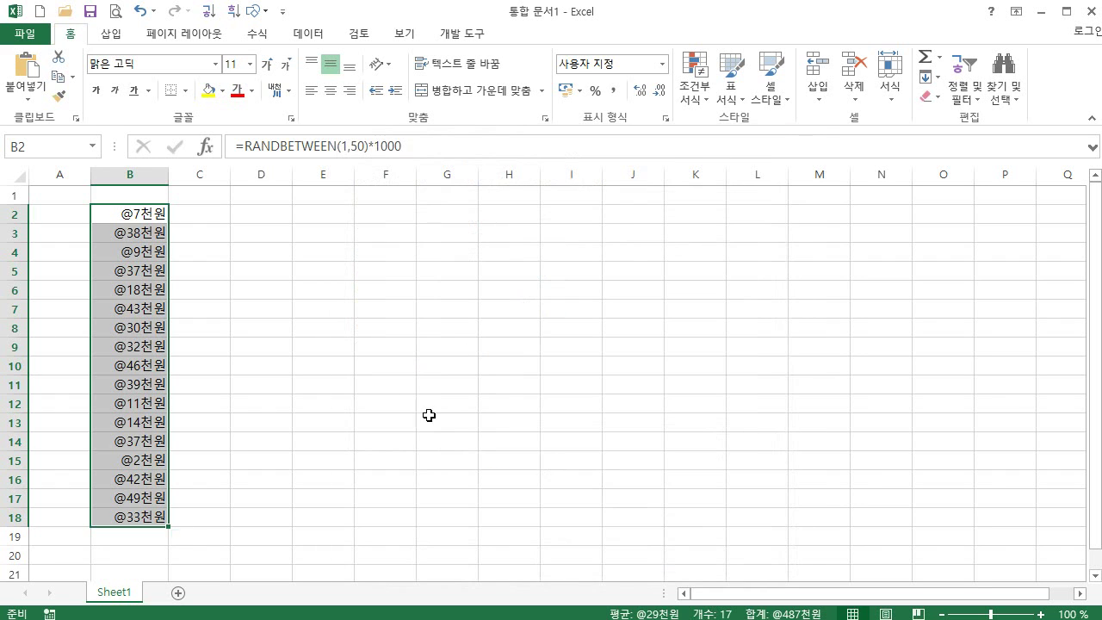
left_click(357, 383)
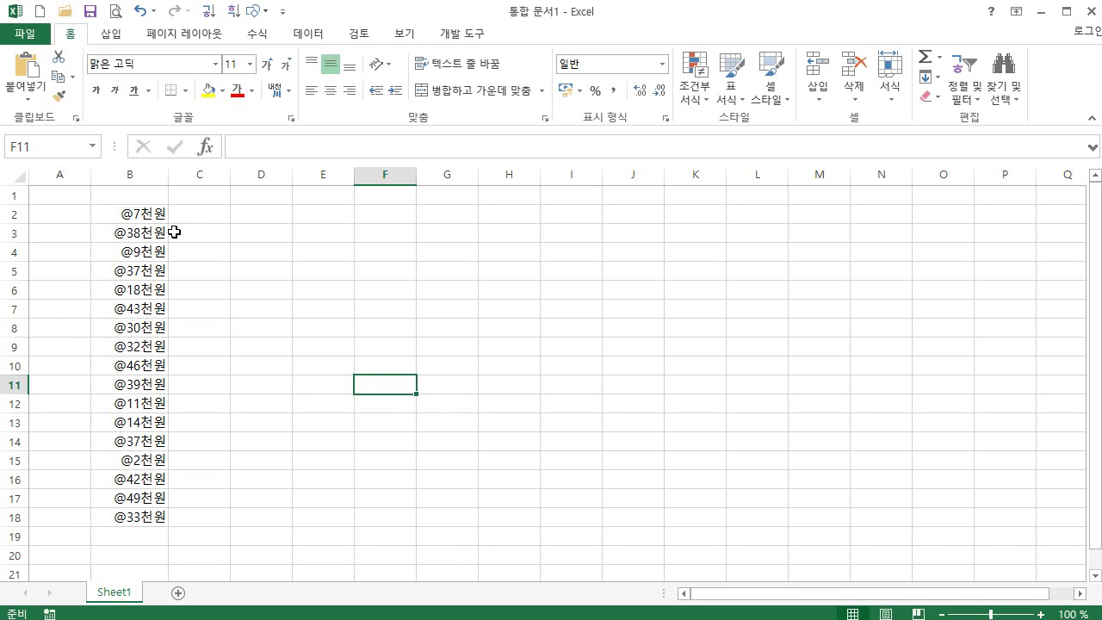
- Replace the random formula in cell B2 with the value 15000
left_click(143, 212)
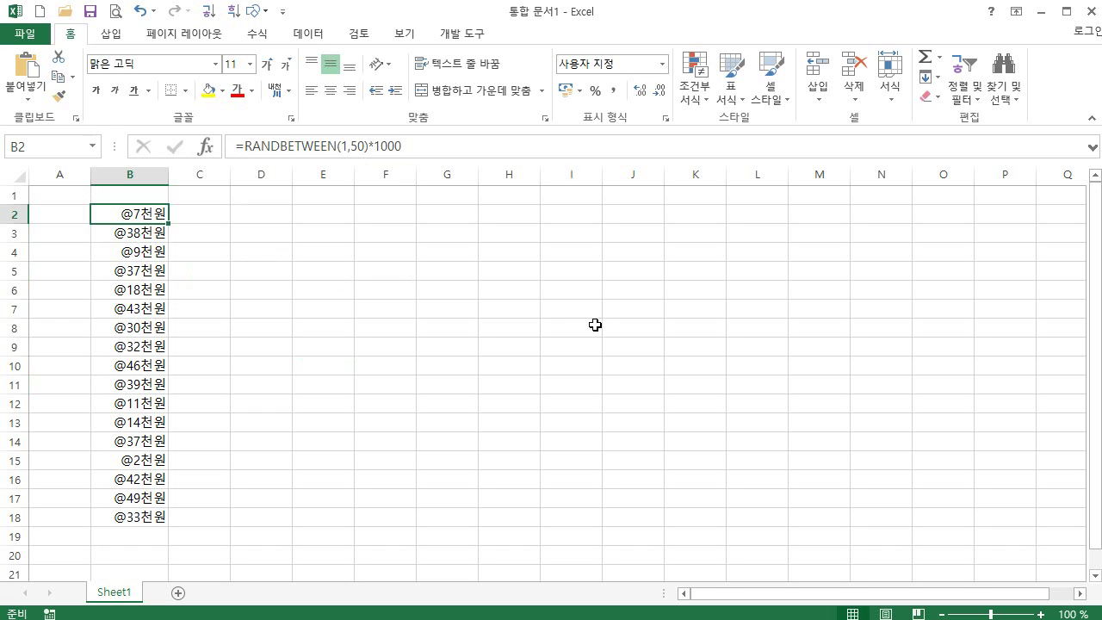
type("1")
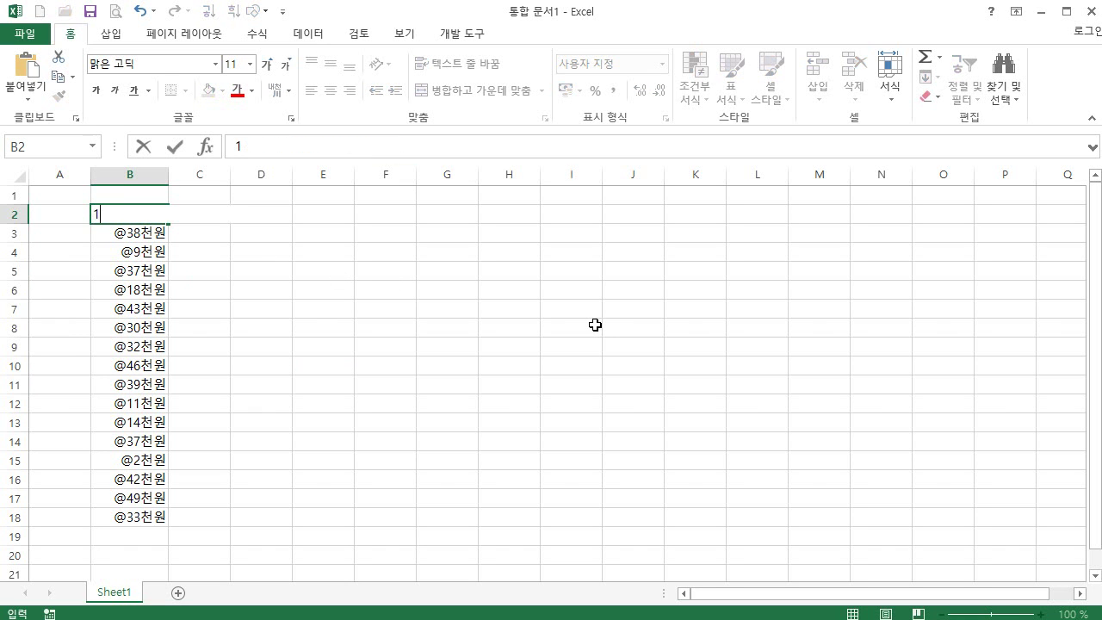
type("5000")
key("Return")
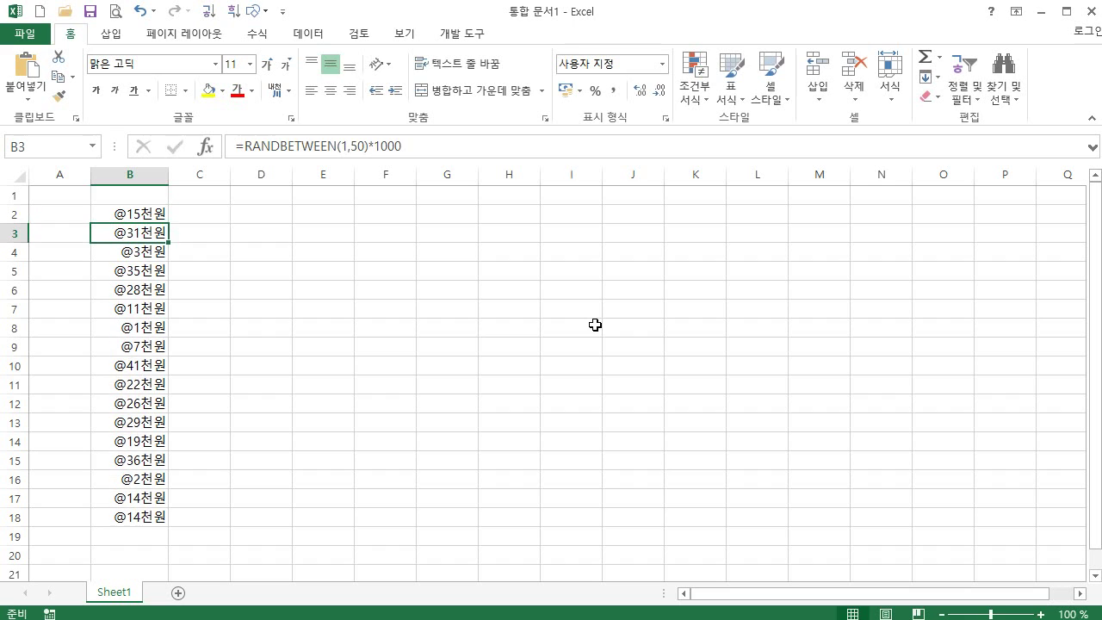
- Format B2:B18 with the 숫자(한글) type from the 기타 category to spell the amounts out in Korean
left_click(129, 214)
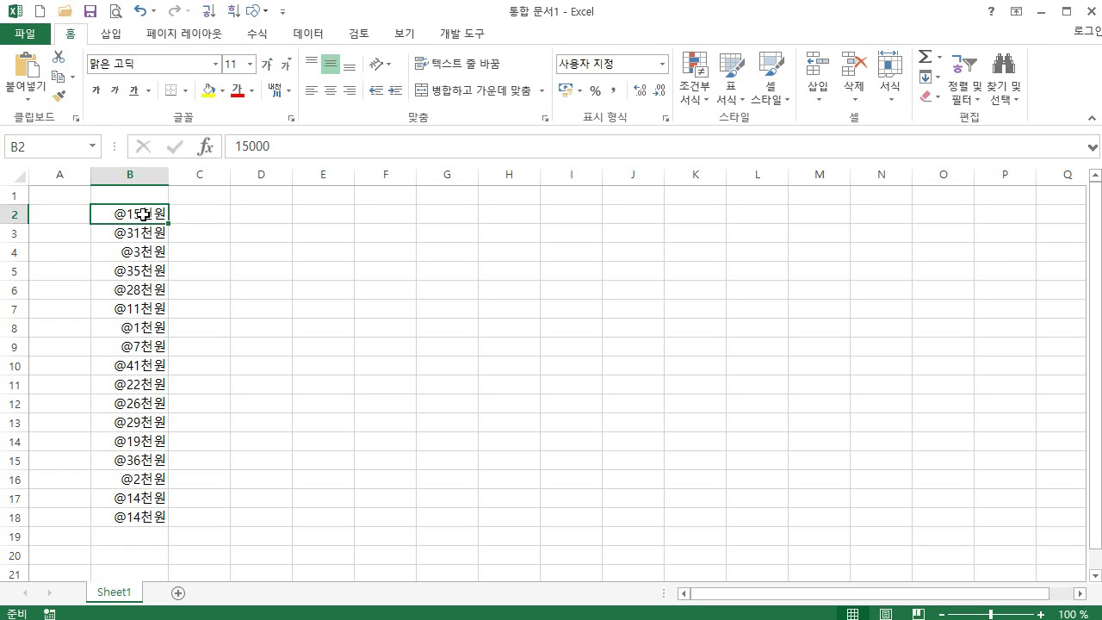
left_click_drag(143, 214, 126, 515)
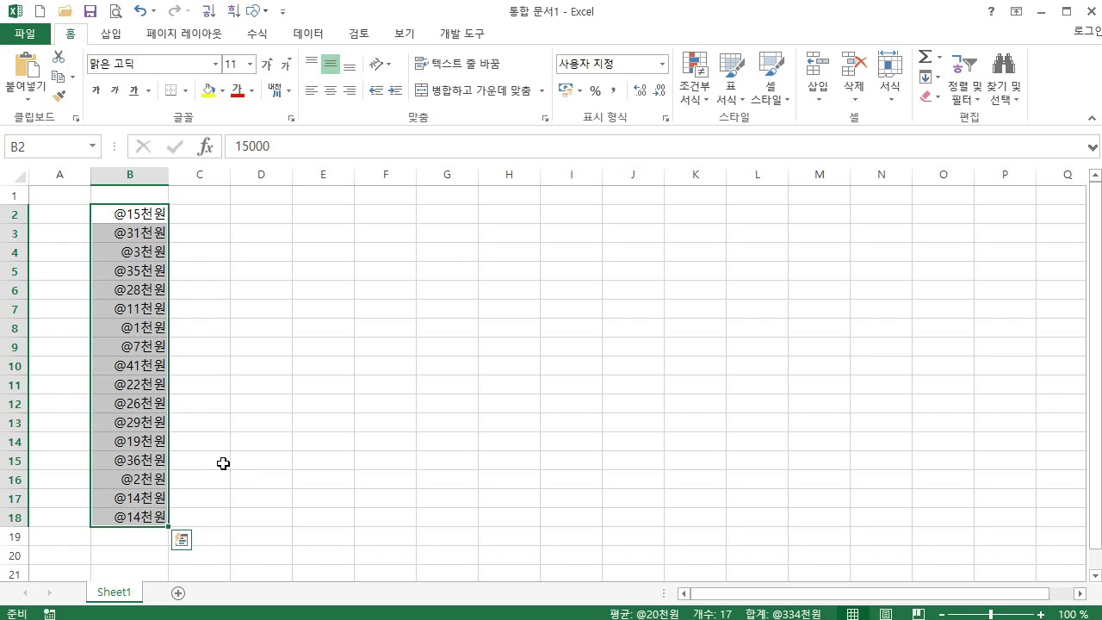
key("ctrl+1")
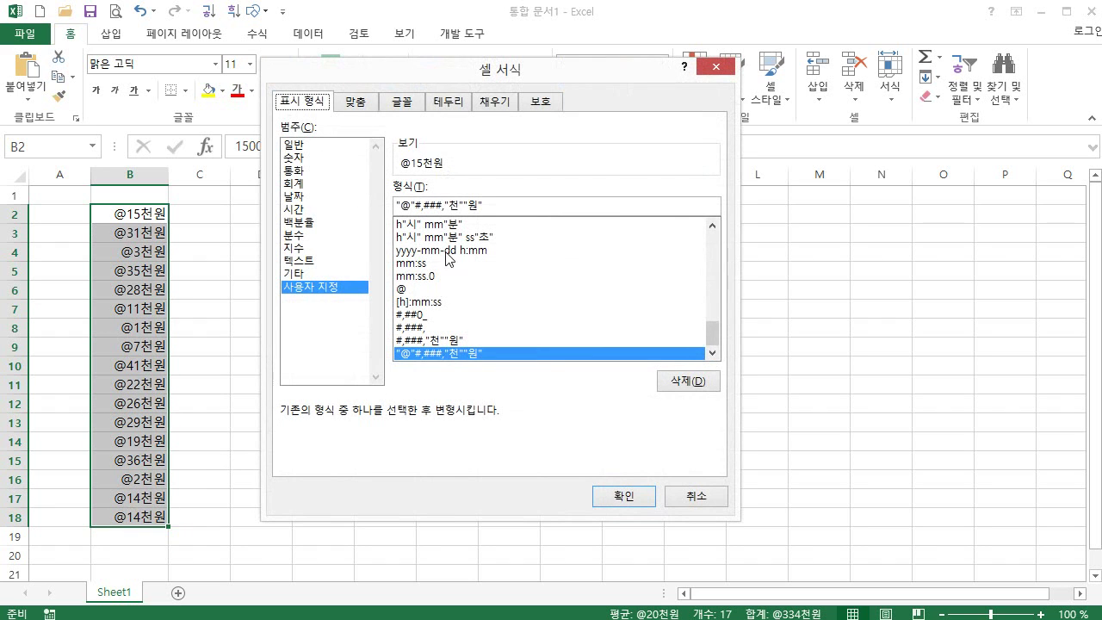
left_click(306, 273)
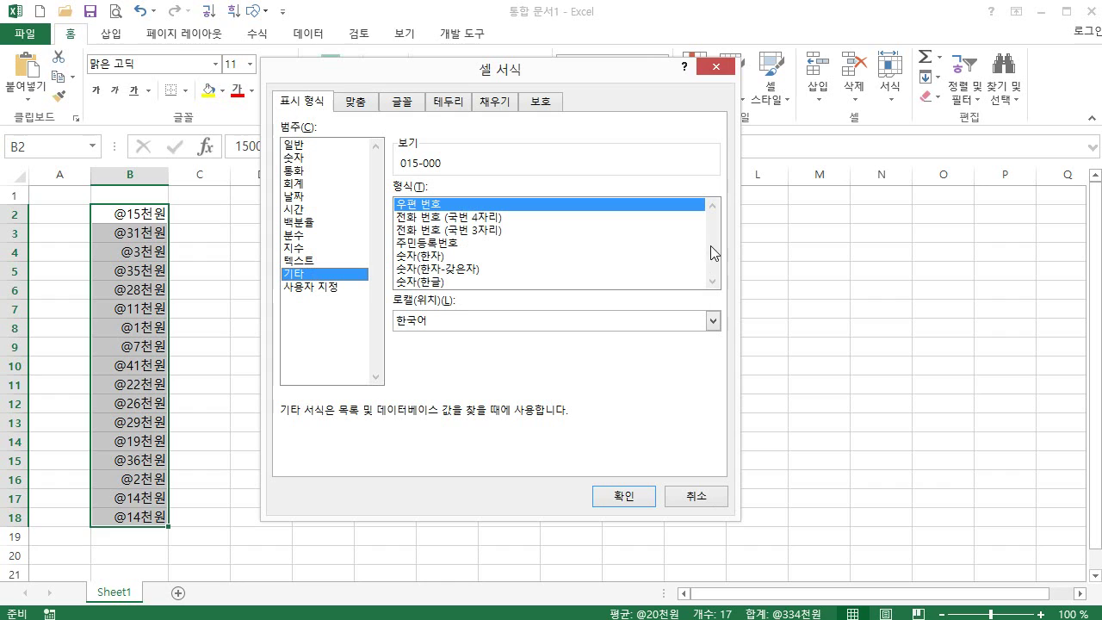
left_click(425, 283)
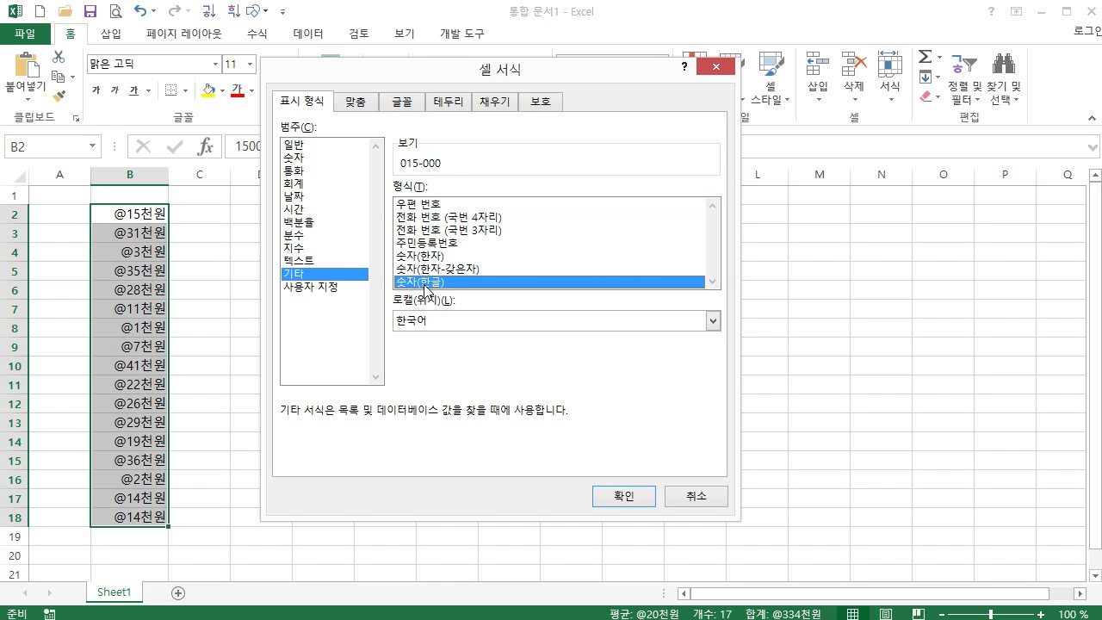
left_click(621, 497)
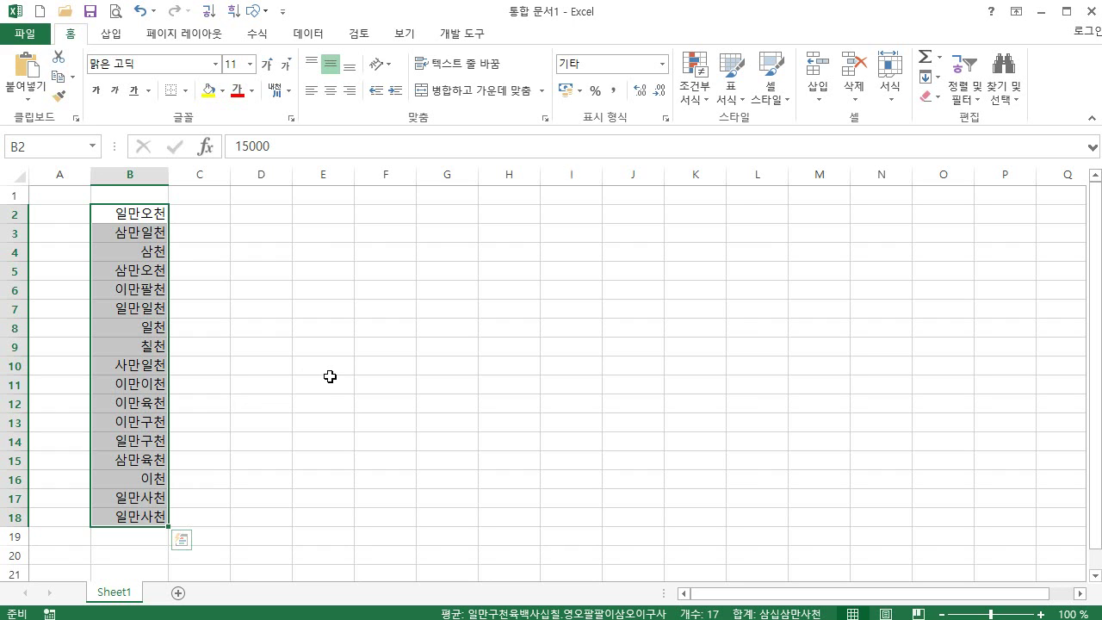
- Append 원정 to the custom format code of B2:B18, making it [DBNum4][$-412]G/표준원정
key("ctrl+1")
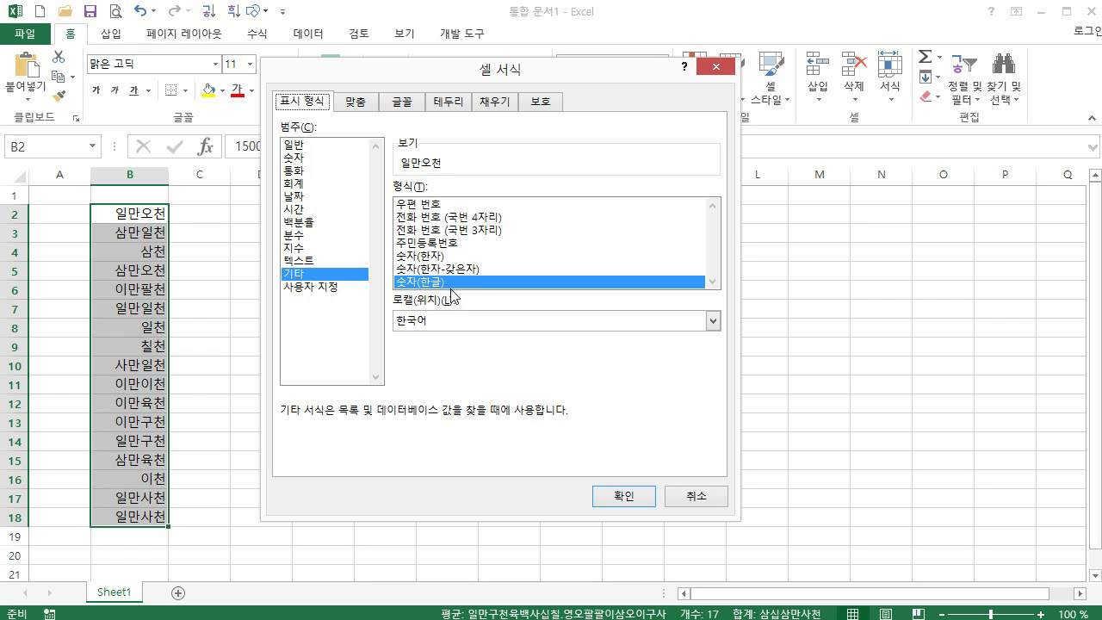
left_click(322, 289)
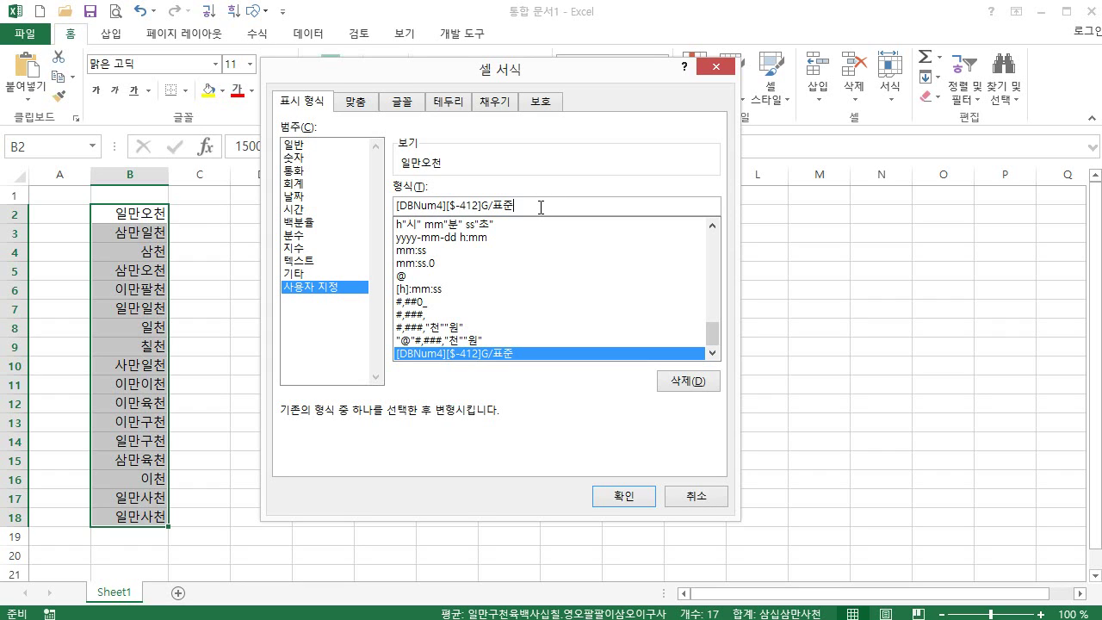
type("ㅇ")
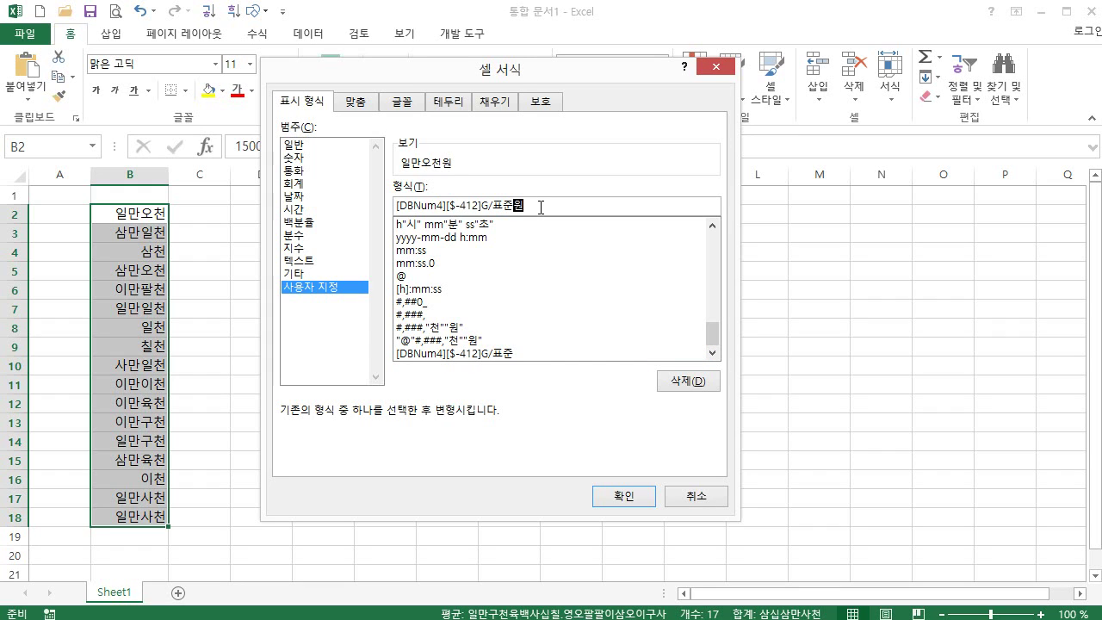
type("저")
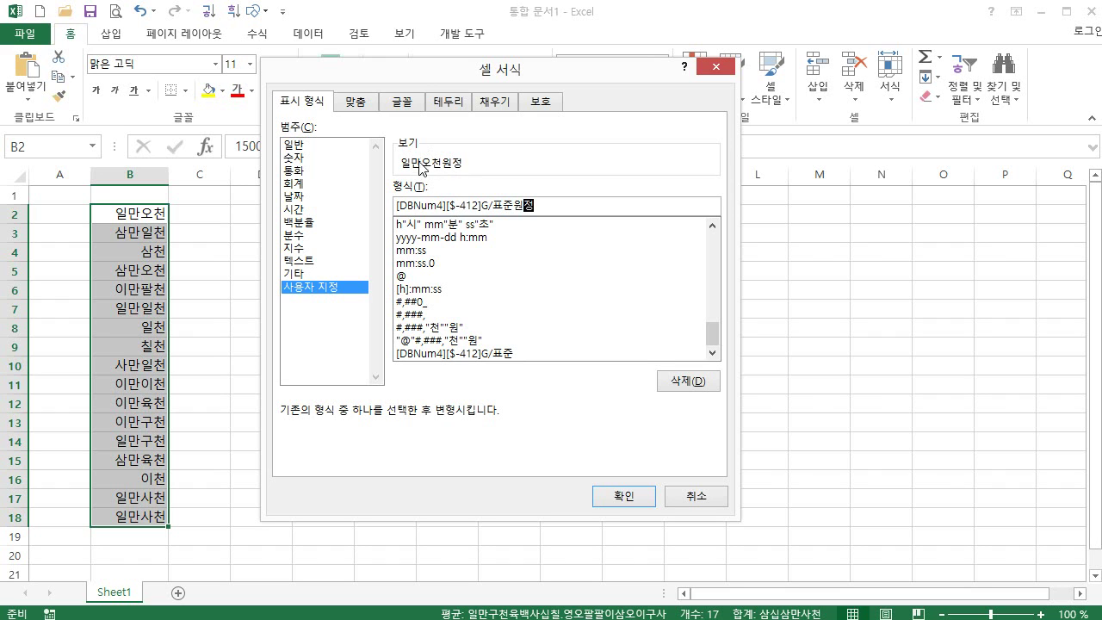
left_click(622, 497)
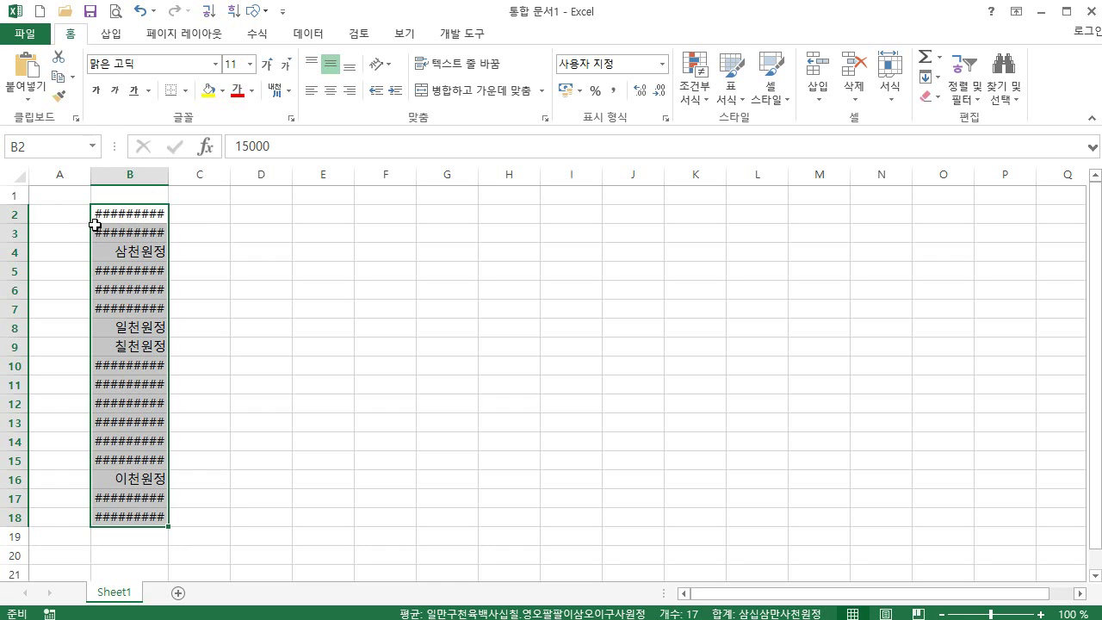
- AutoFit column B's width to its contents, undo the fit once, and apply it again
double_click(169, 174)
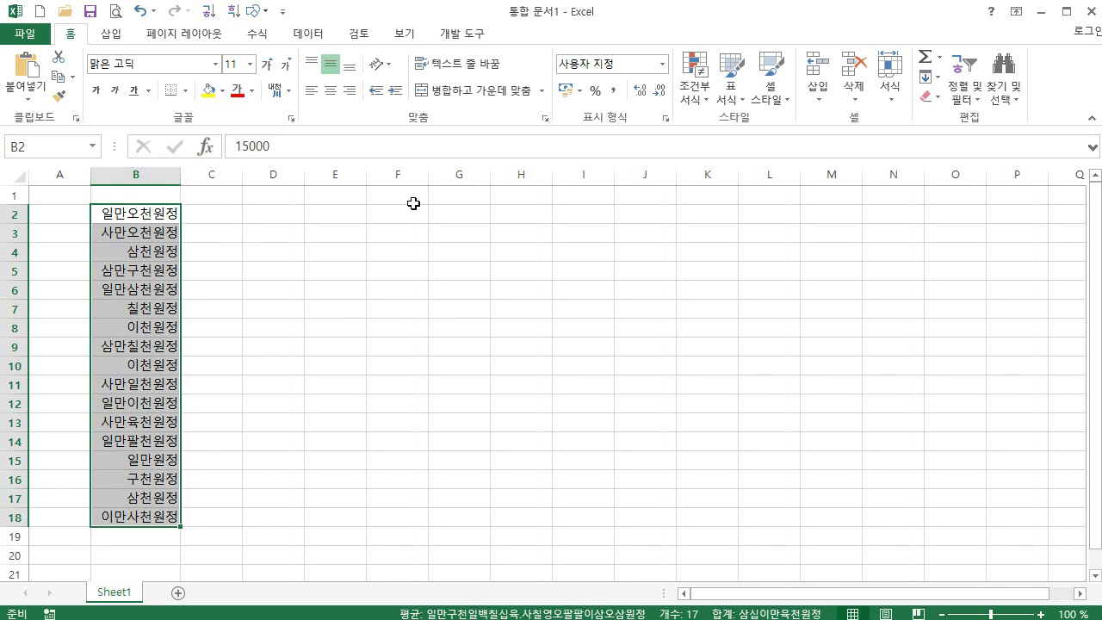
key("ctrl+z")
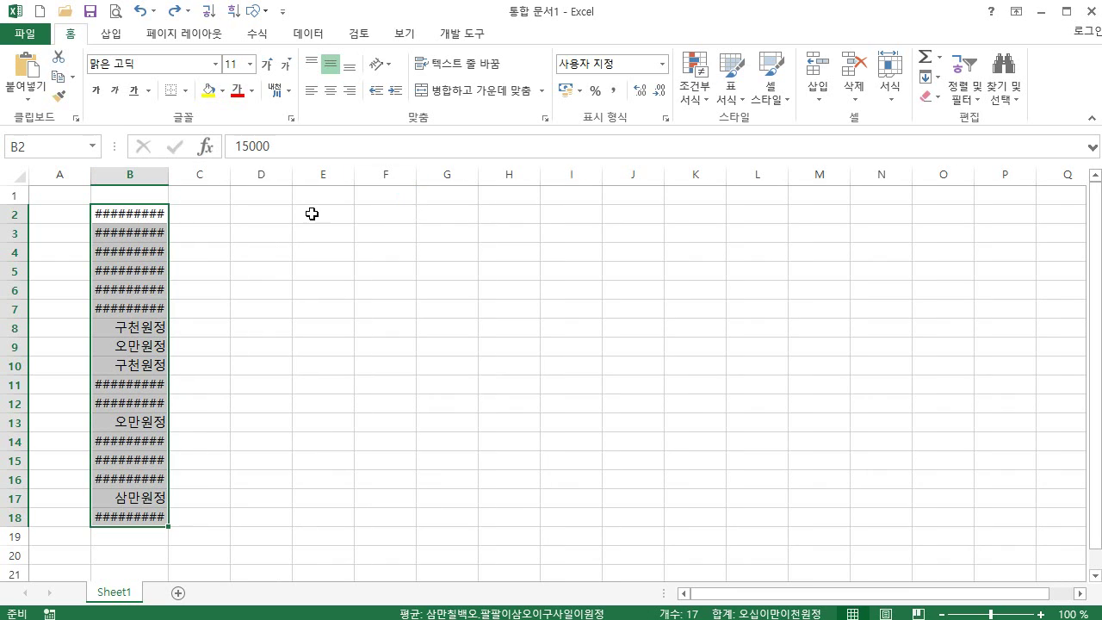
double_click(168, 174)
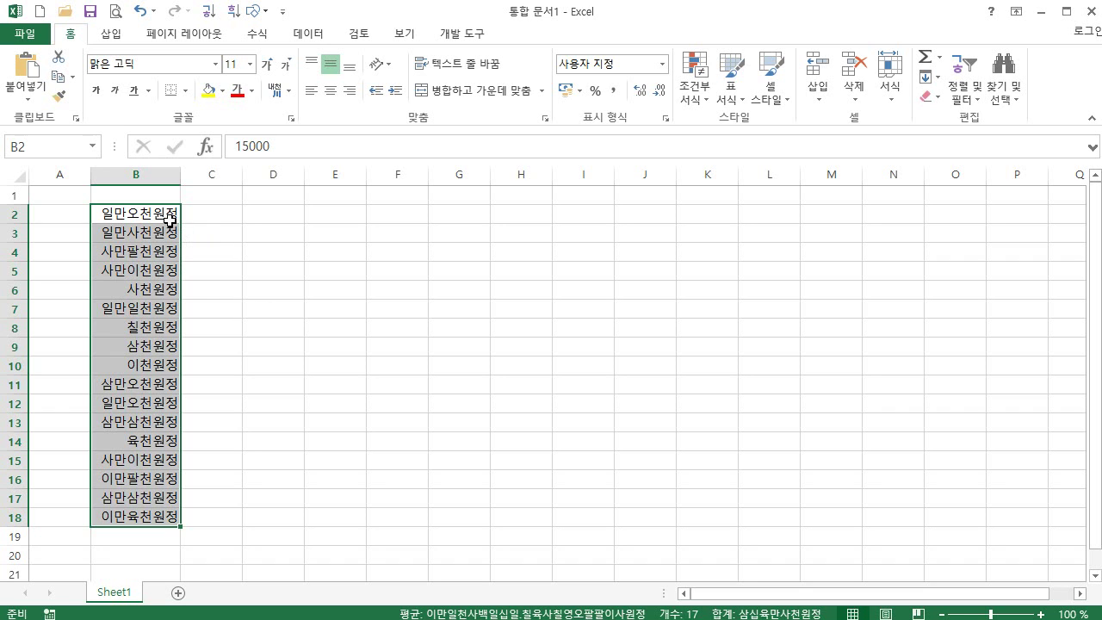
- Inspect the underlying contents of the formatted cells B2 through B8
left_click(138, 214)
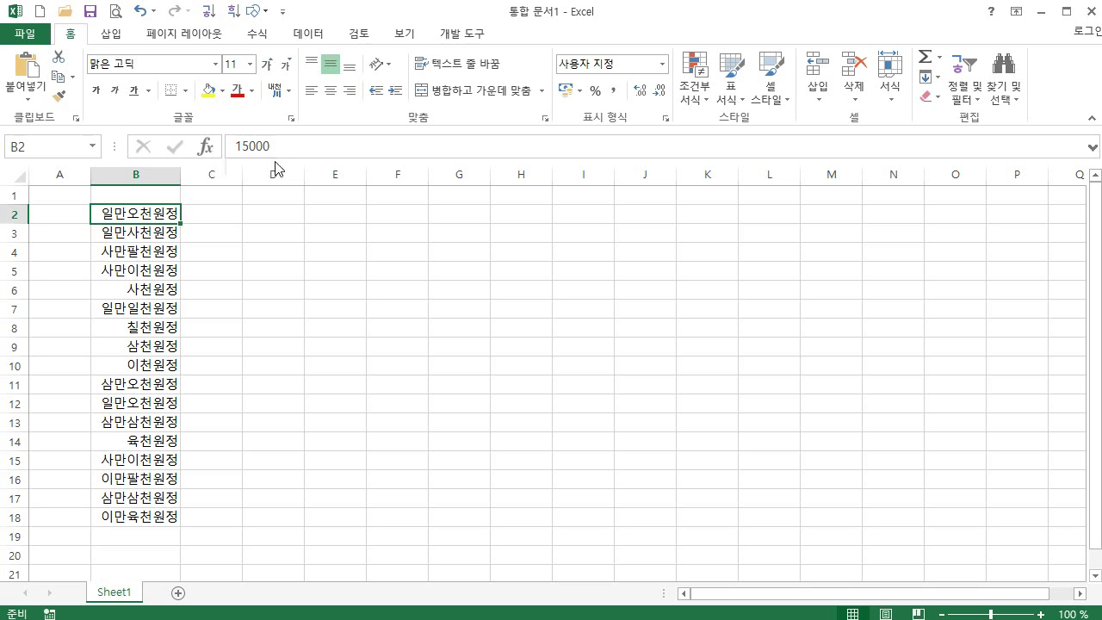
left_click(153, 238)
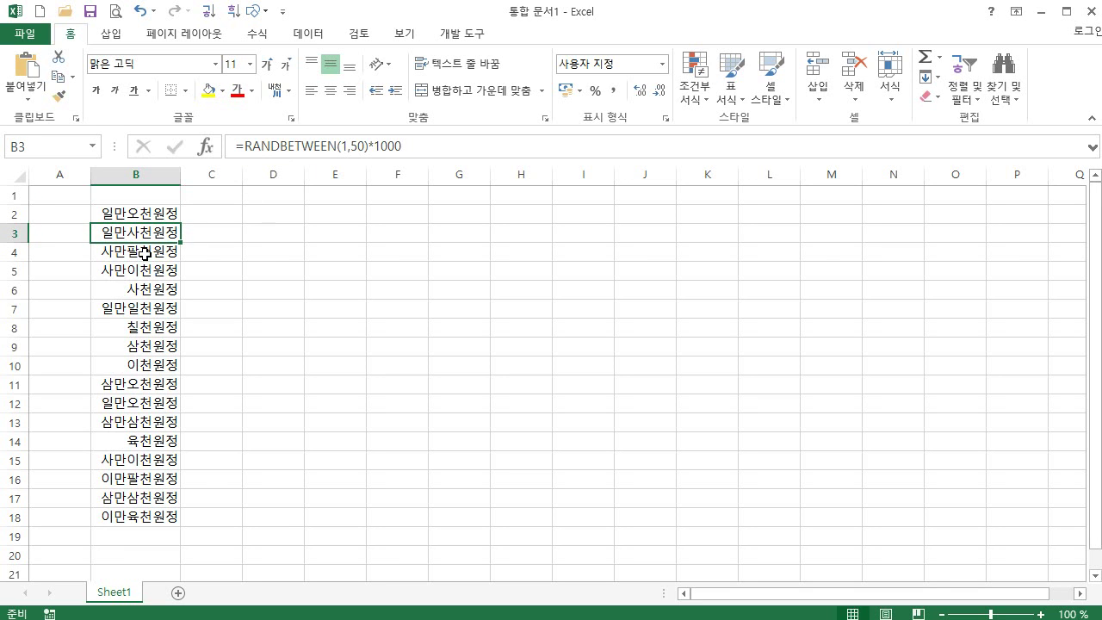
left_click(143, 250)
left_click(143, 268)
left_click(147, 291)
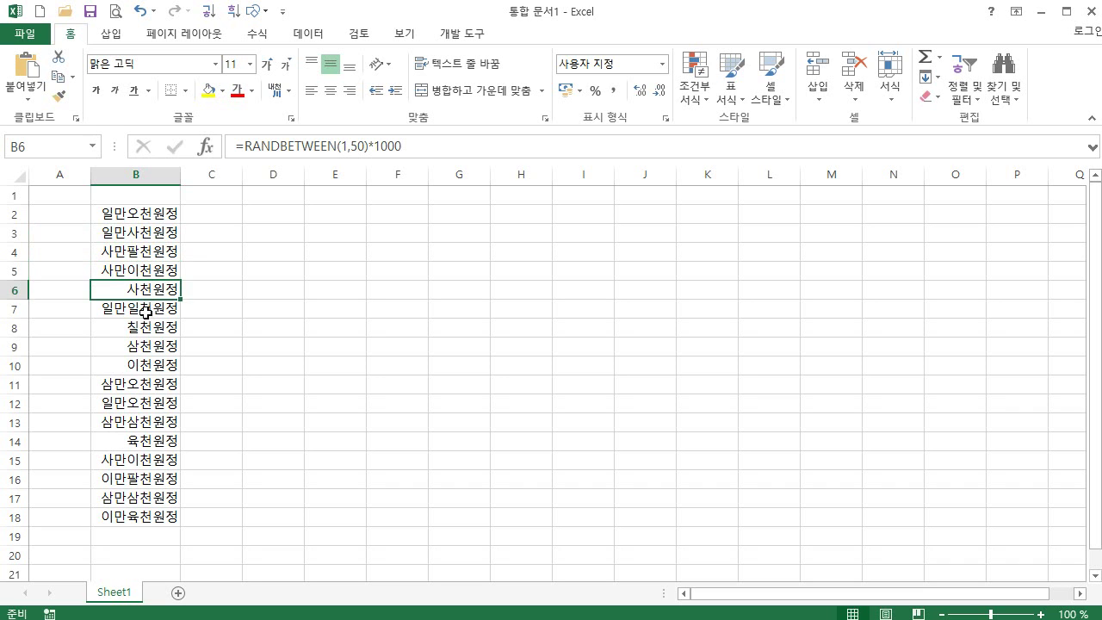
left_click(146, 313)
left_click(148, 329)
left_click(144, 256)
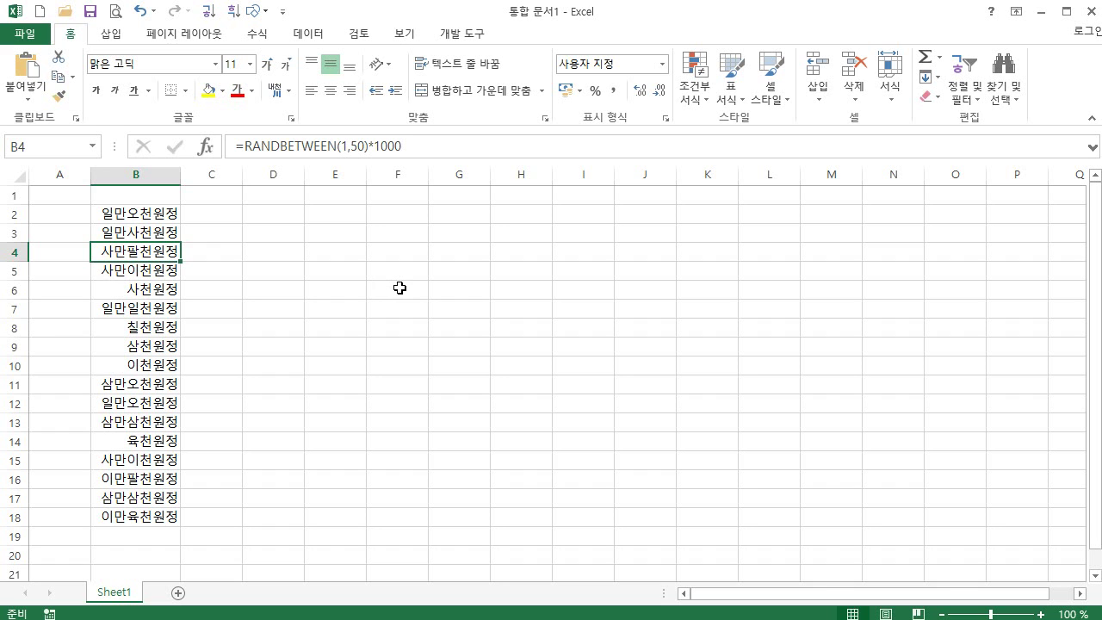
- Recalculate the sheet several times to regenerate the random amounts in column B
key("F9")
key("F9")
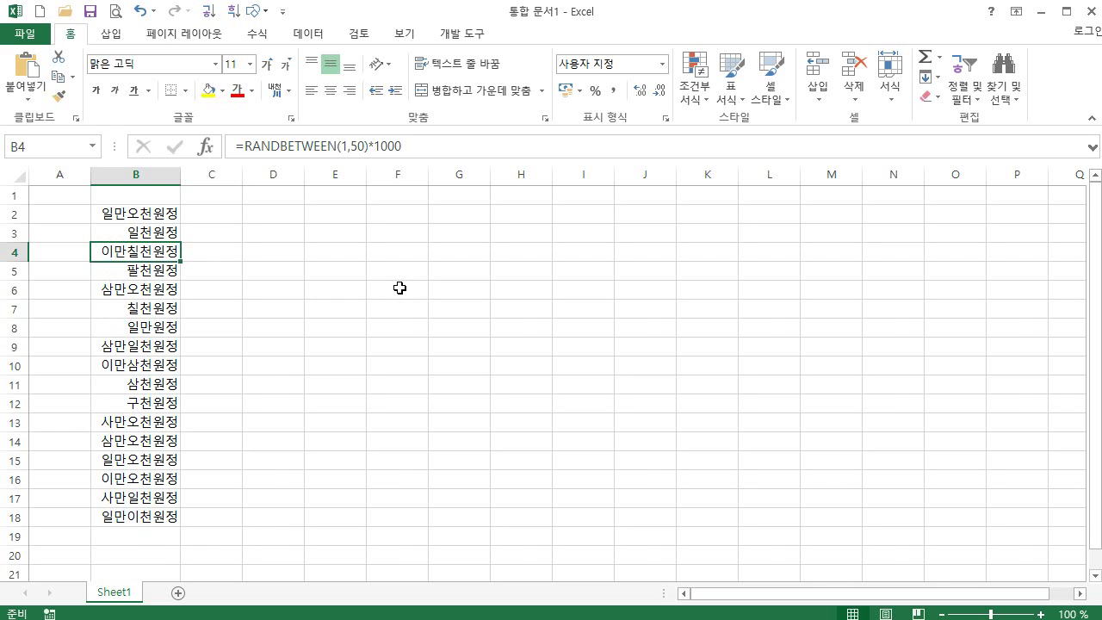
key("F9")
key("F9")
key("F9")
key("F9")
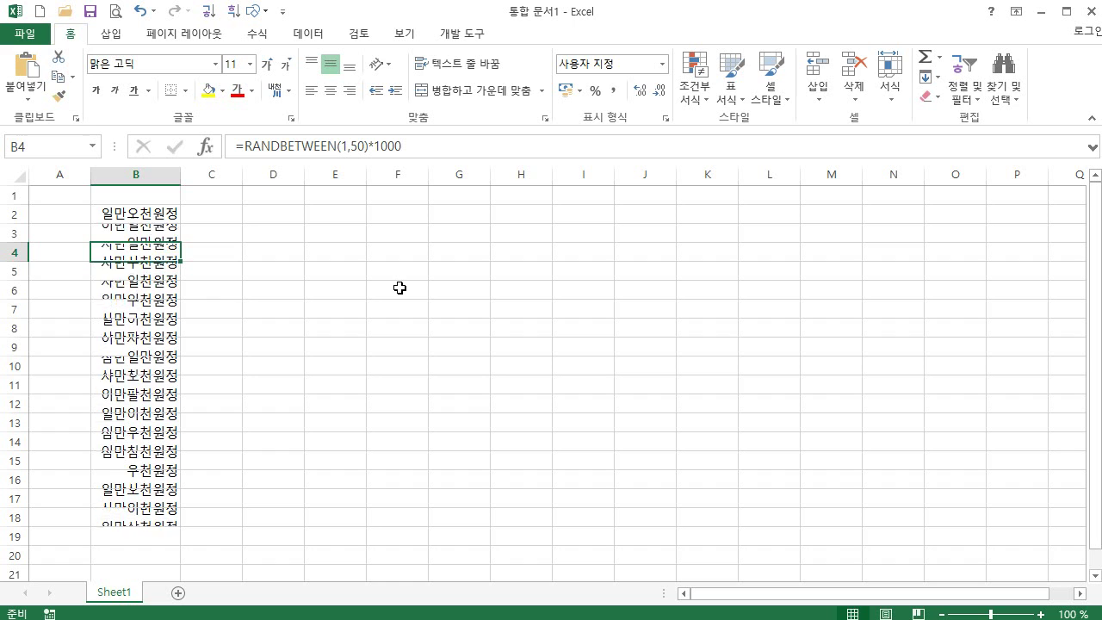
- Refresh the random amounts in B3:B18 five more times
key("F9")
key("F9")
key("F9")
key("F9")
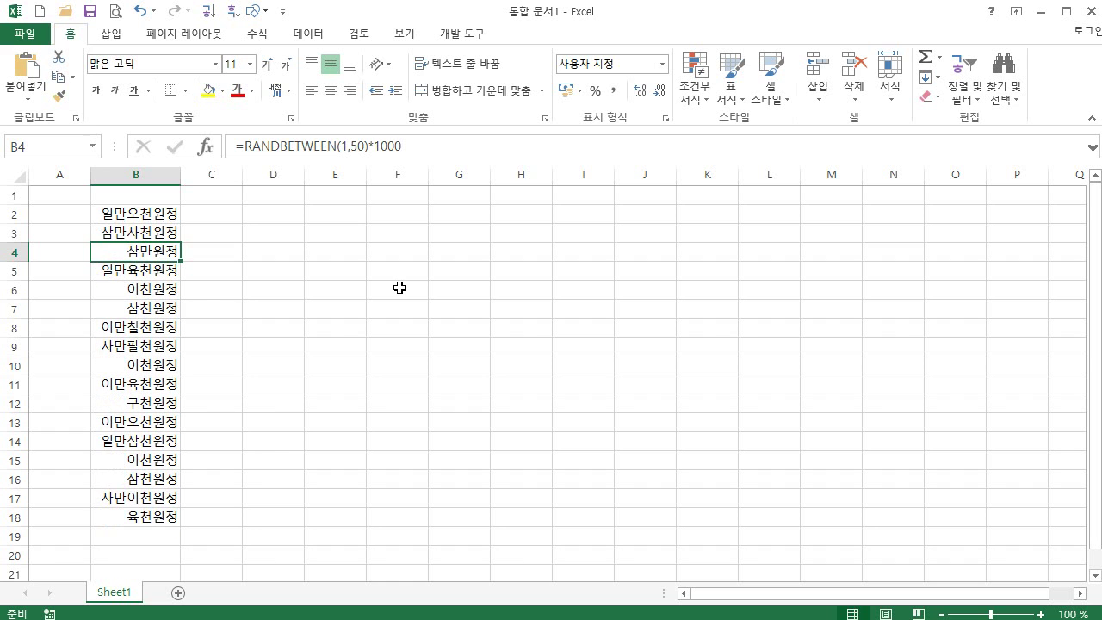
key("F9")
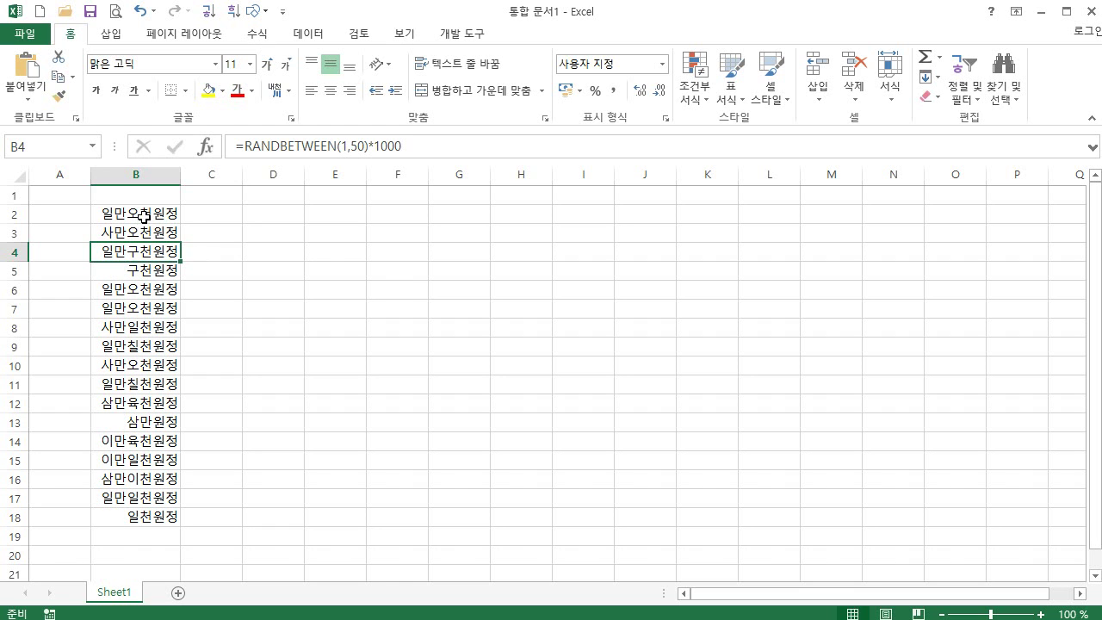
- Prepend 일금 to the custom format code of B2:B18, keeping the [DBNum4][$-412]G/표준원정 part
left_click_drag(141, 214, 106, 515)
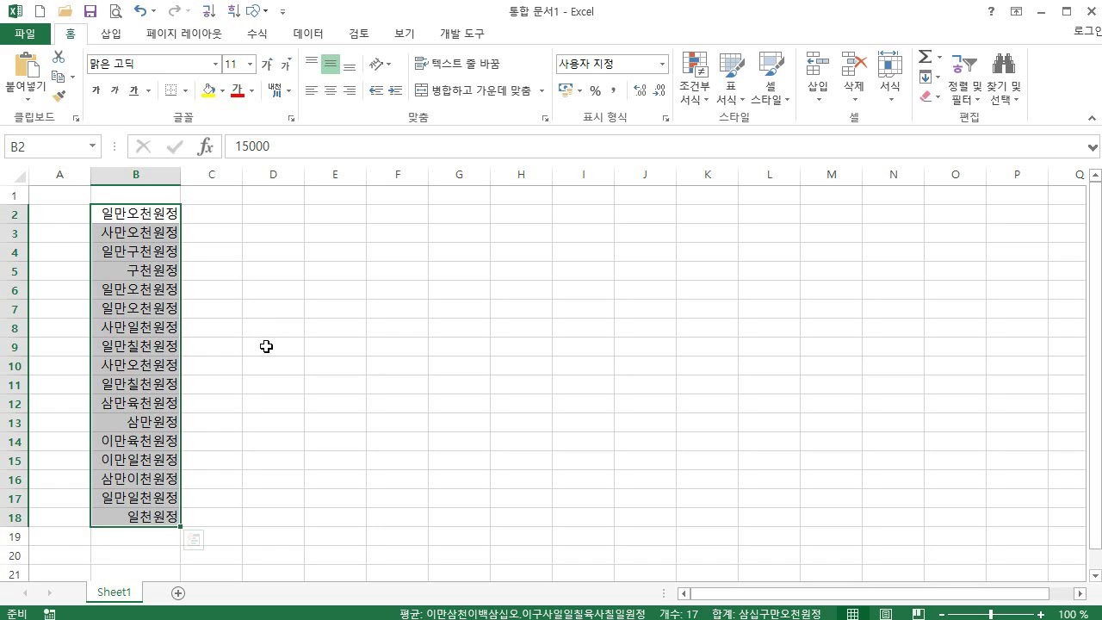
key("ctrl+1")
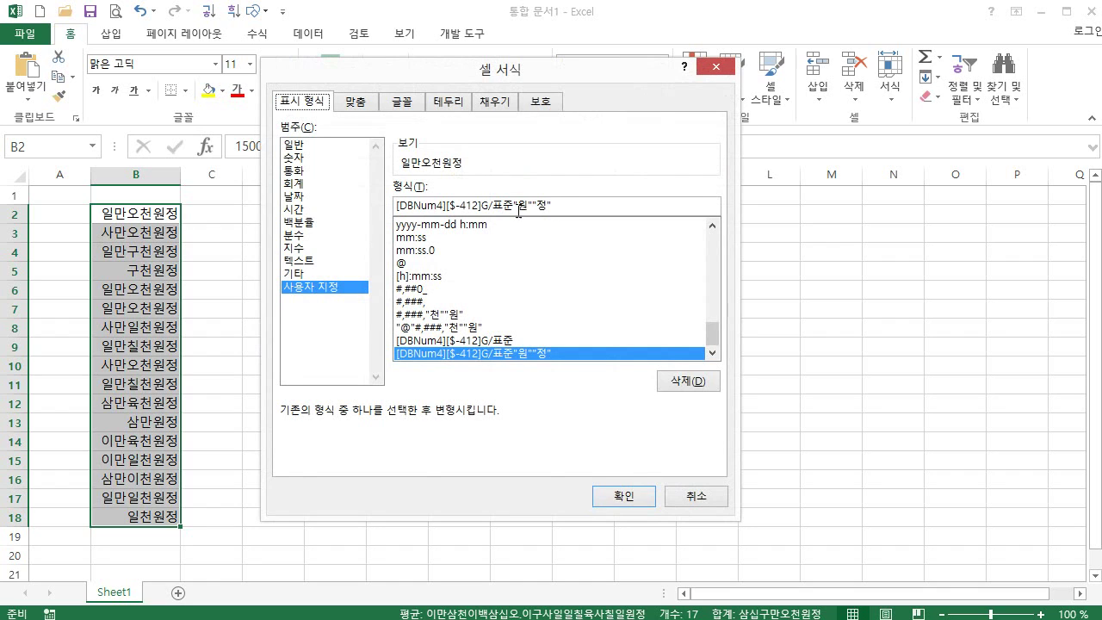
left_click(399, 206)
type("0일그")
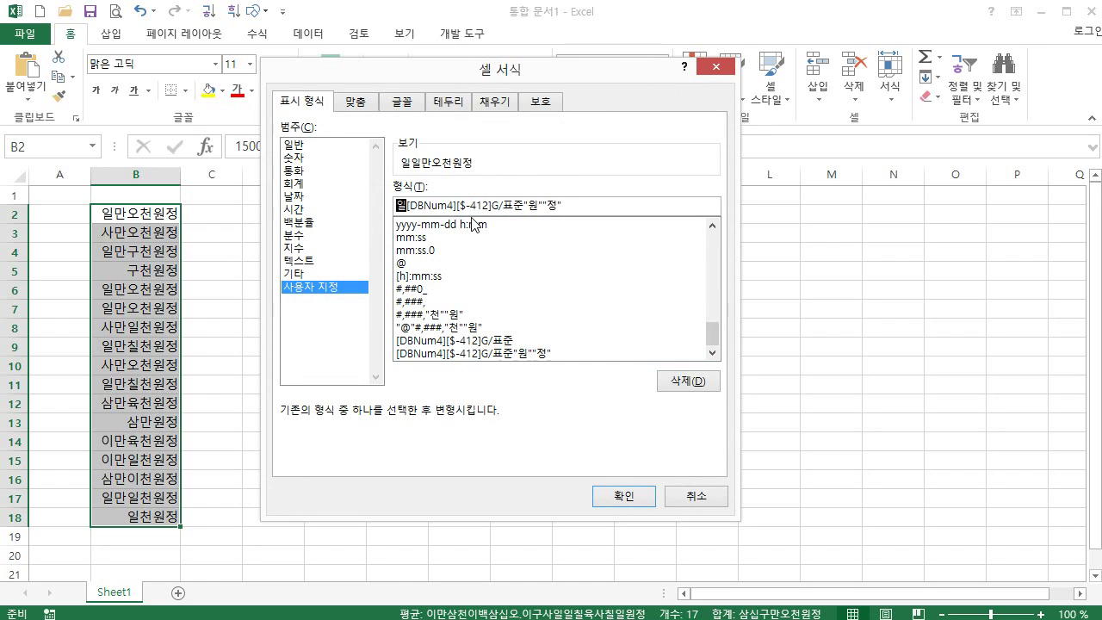
type("ㅁ")
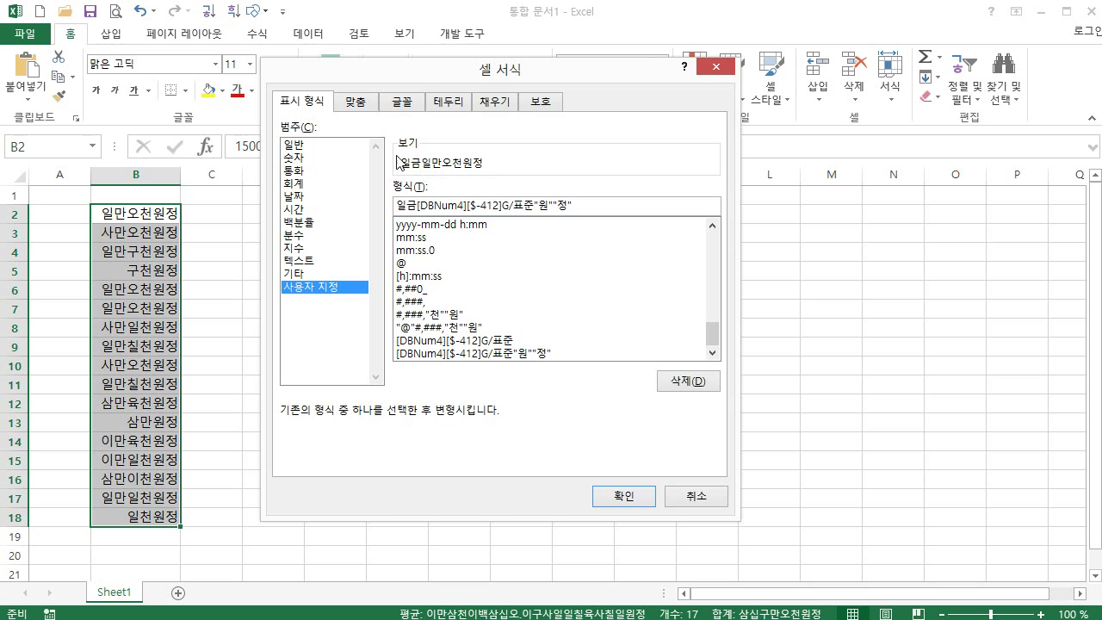
left_click(623, 498)
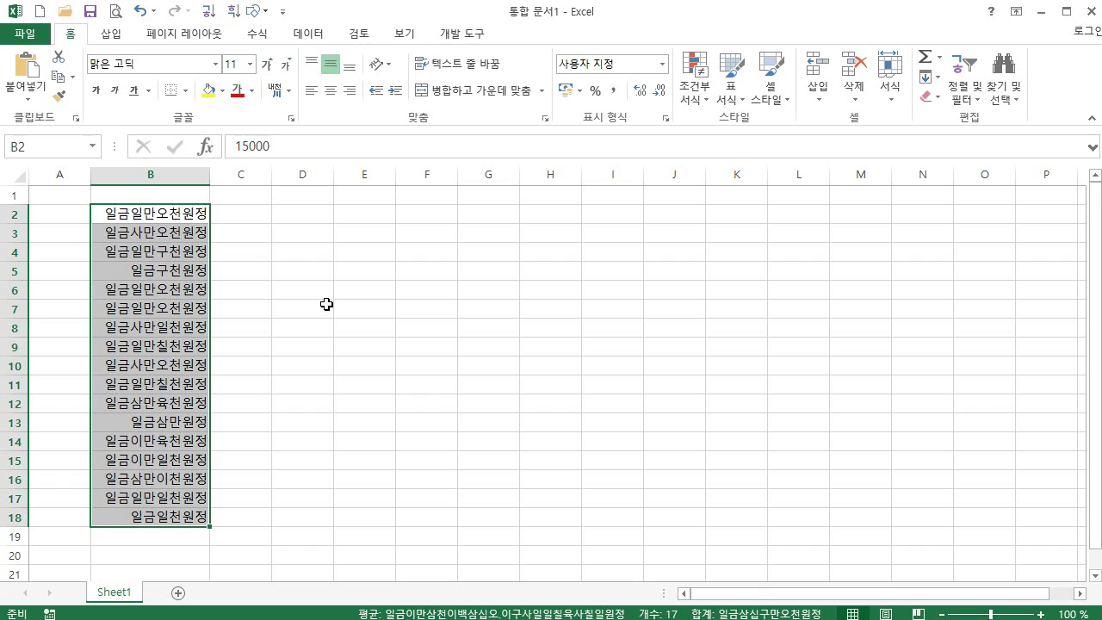
left_click(129, 213)
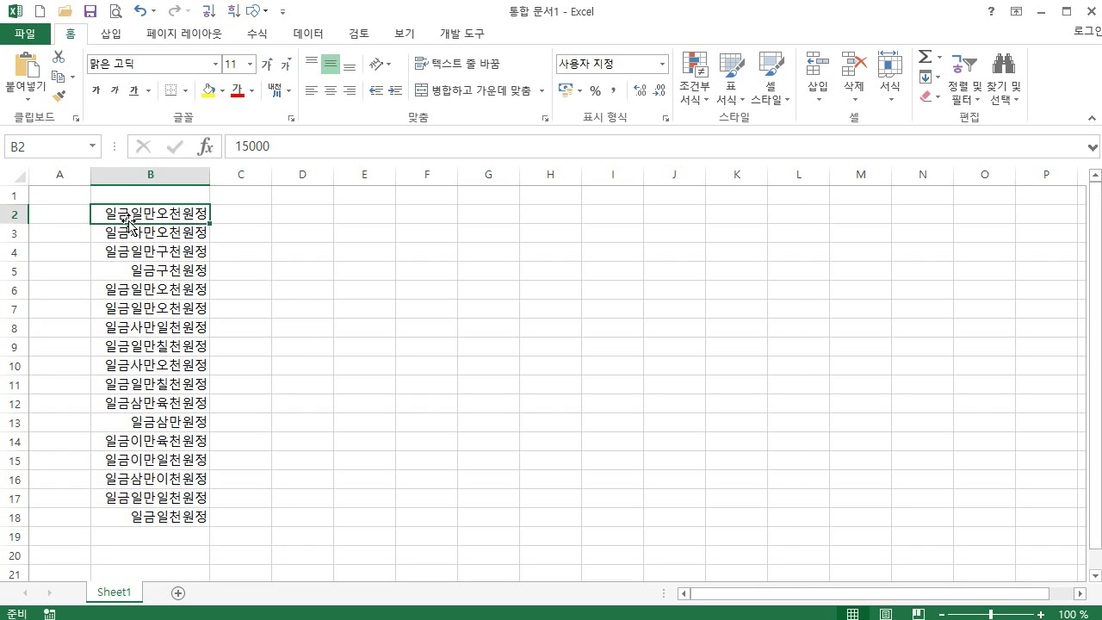
- Enter the formula =NUMBERSTRING(B2,2) in cell D2
left_click(303, 214)
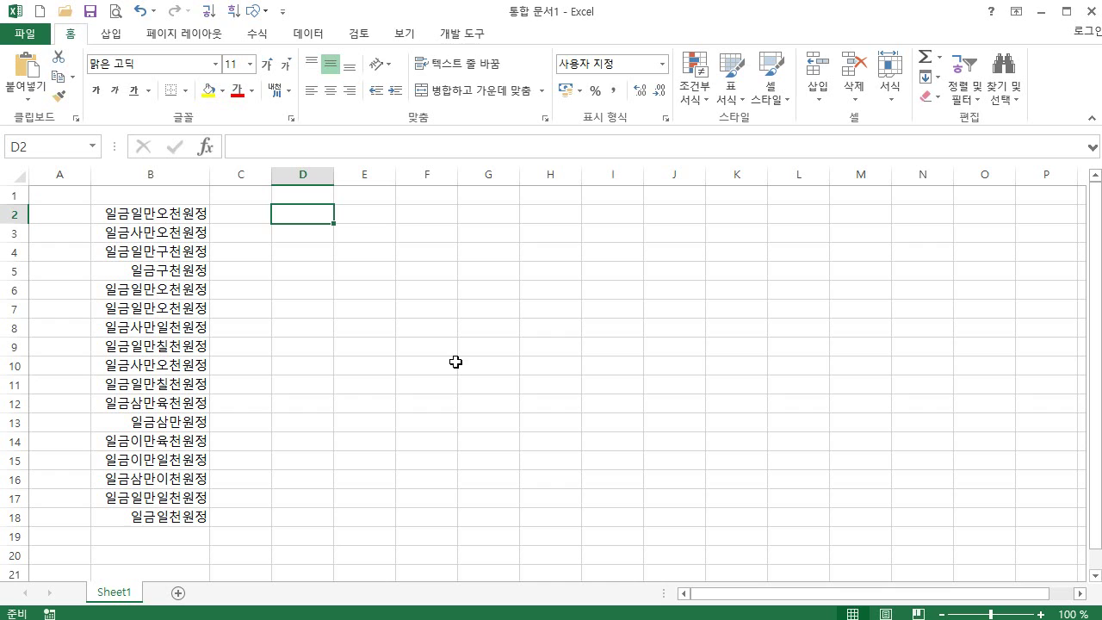
type("=")
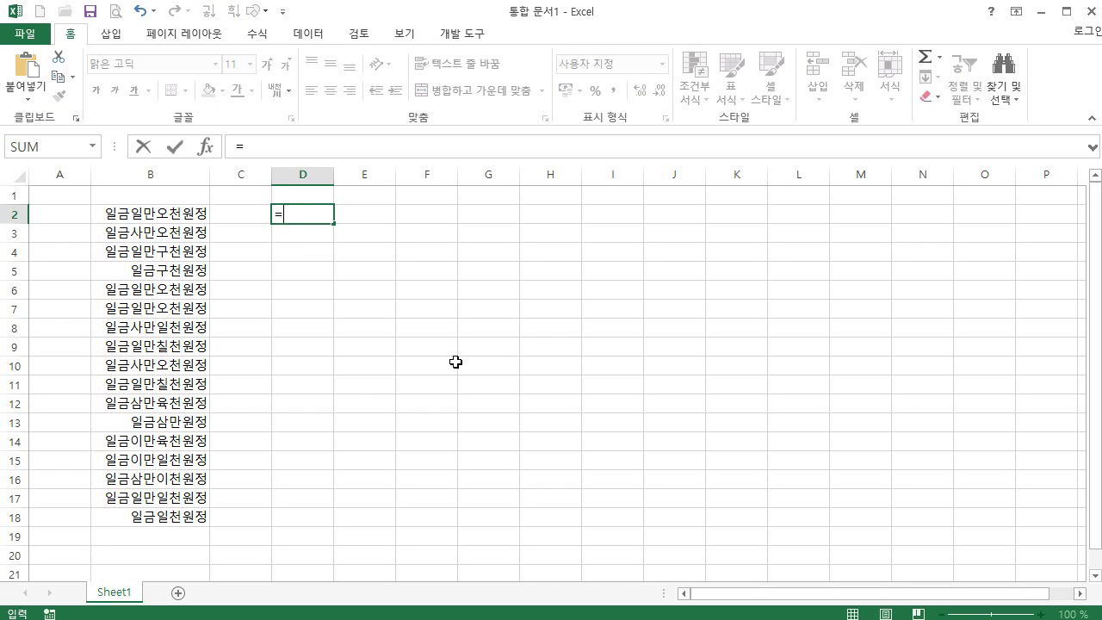
type("num")
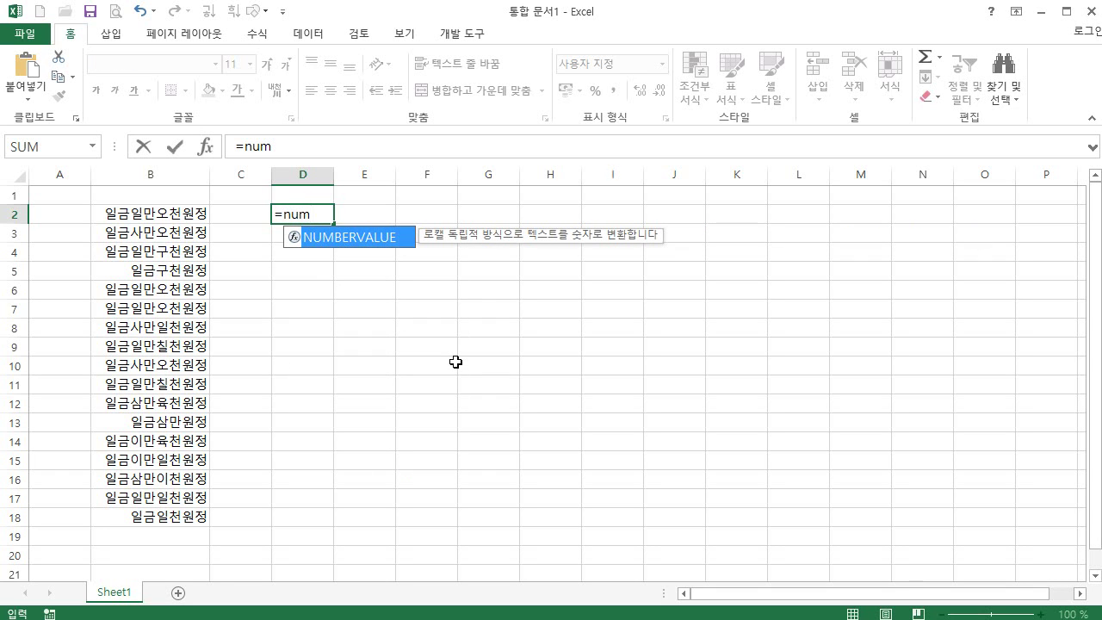
type("berst")
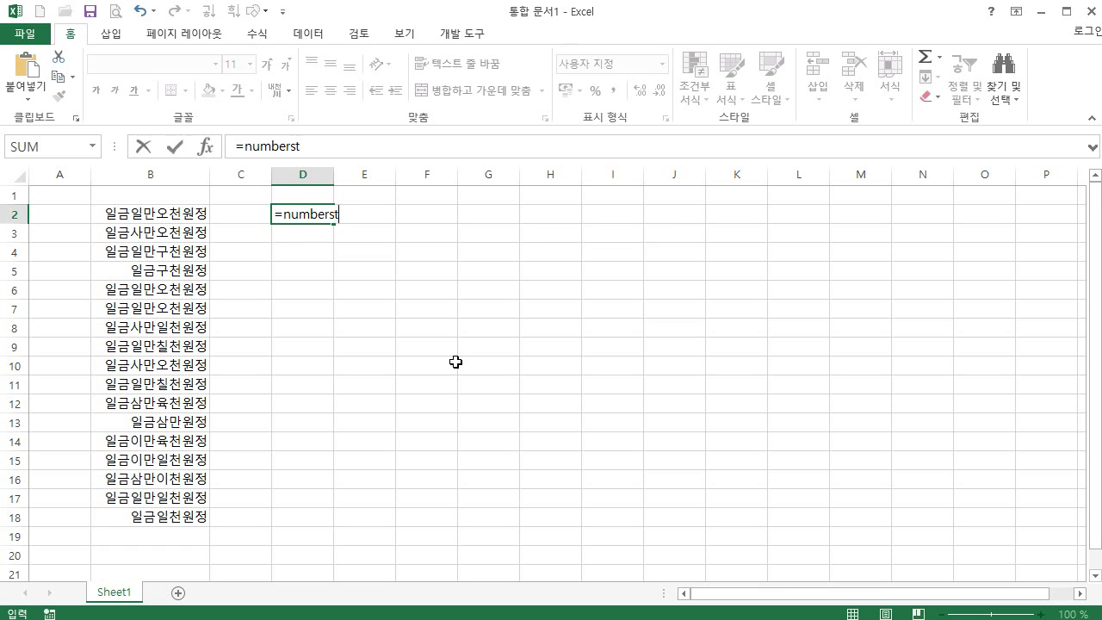
type("ring(")
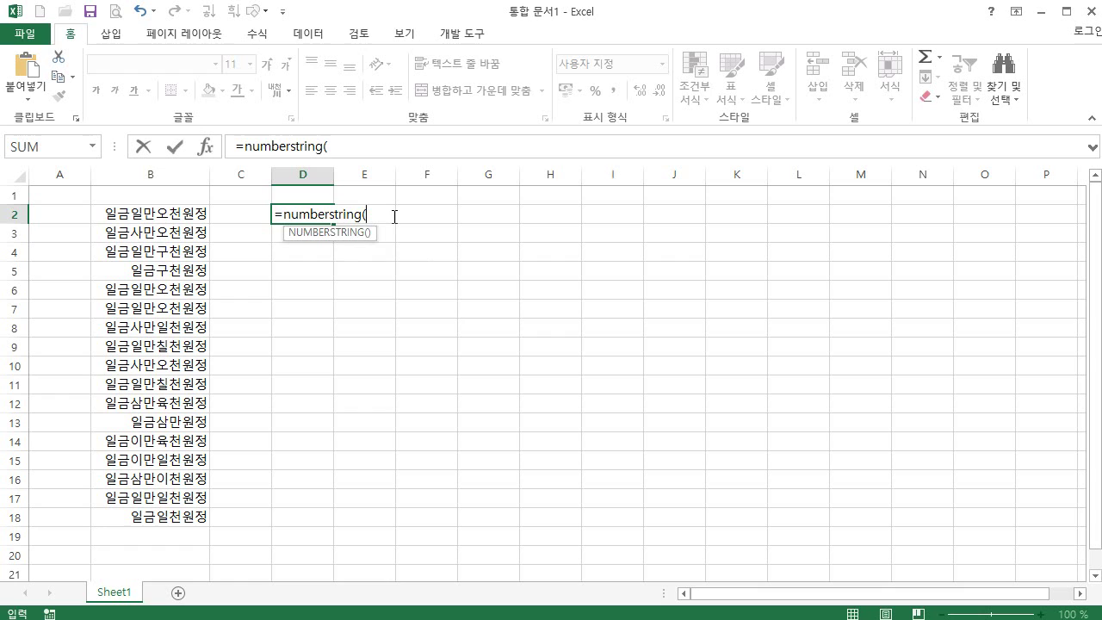
left_click(174, 214)
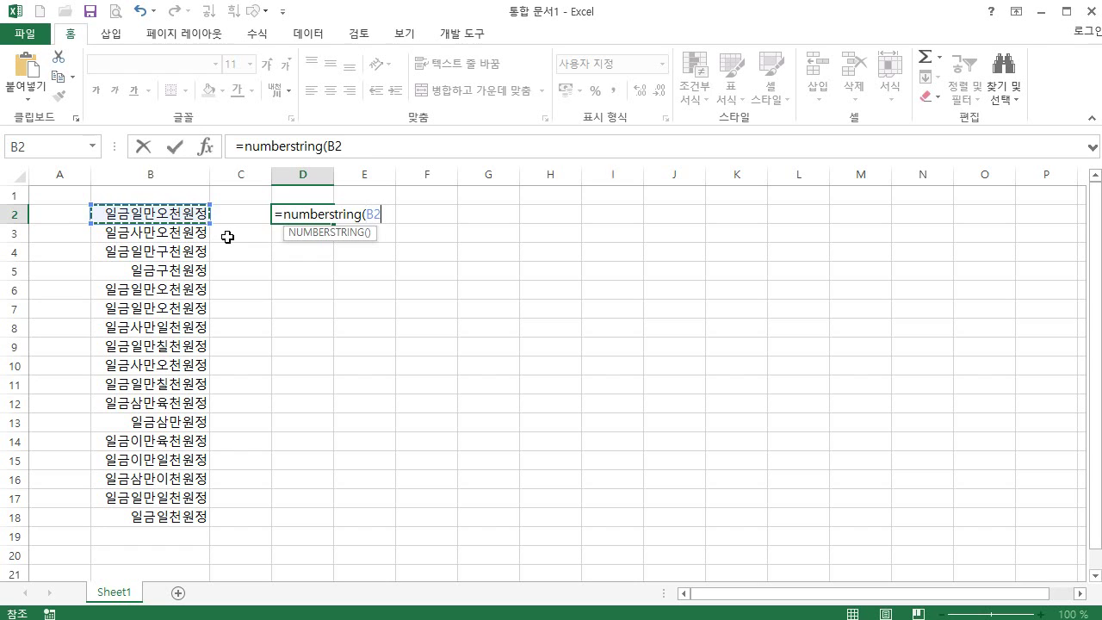
type(",")
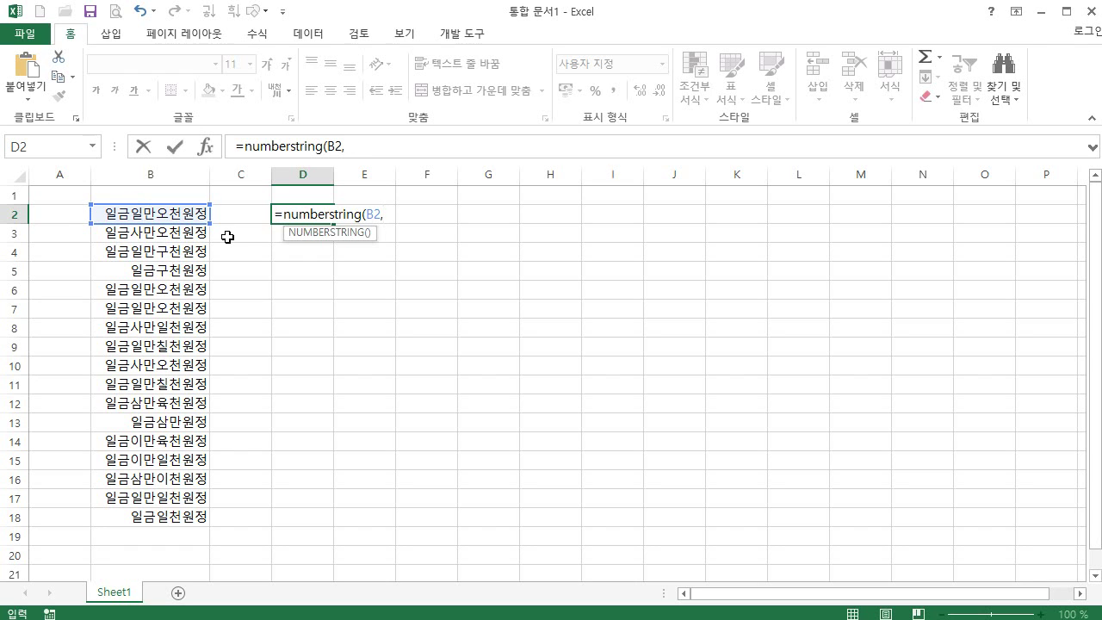
type("2)")
key("Return")
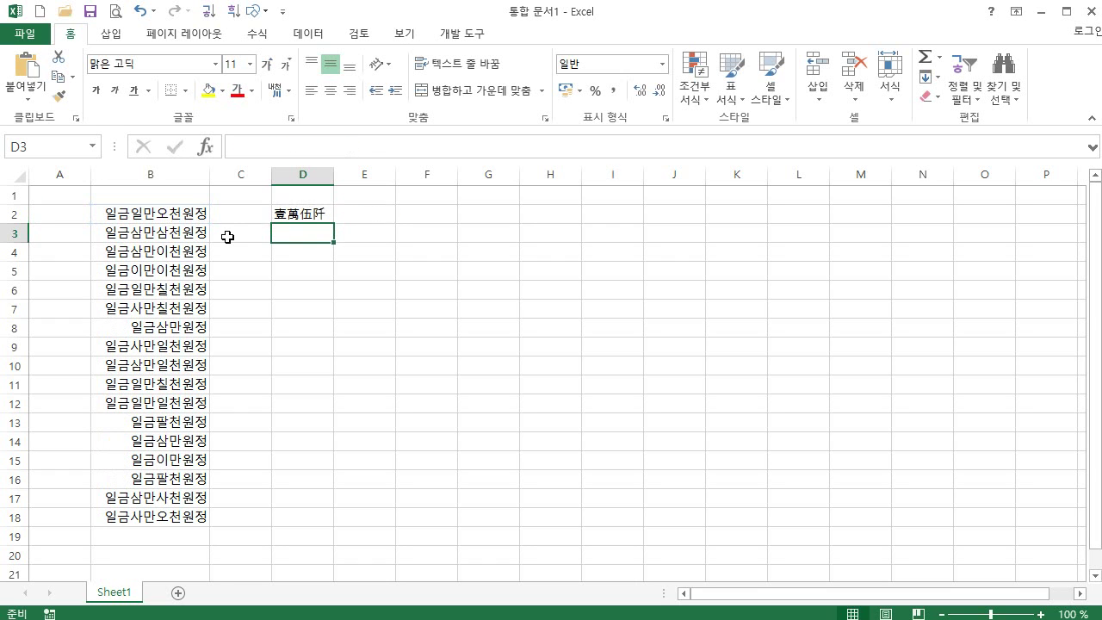
- Change D2's formula to =NUMBERSTRING(B2,1) and compare its contents with those of B2
key("Up")
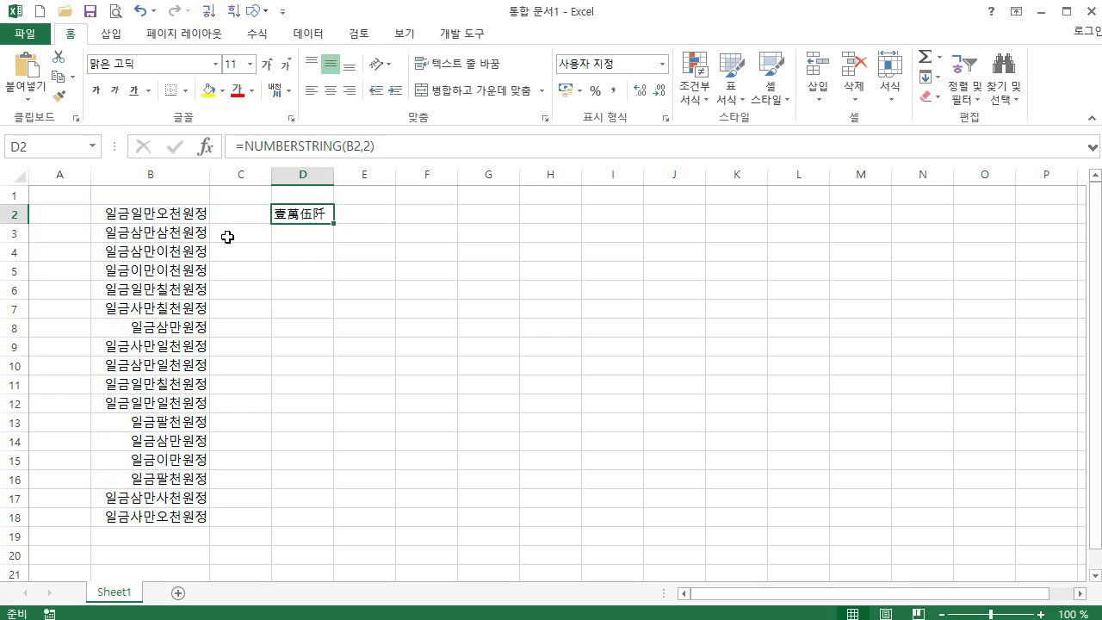
left_click(363, 147)
key("Delete")
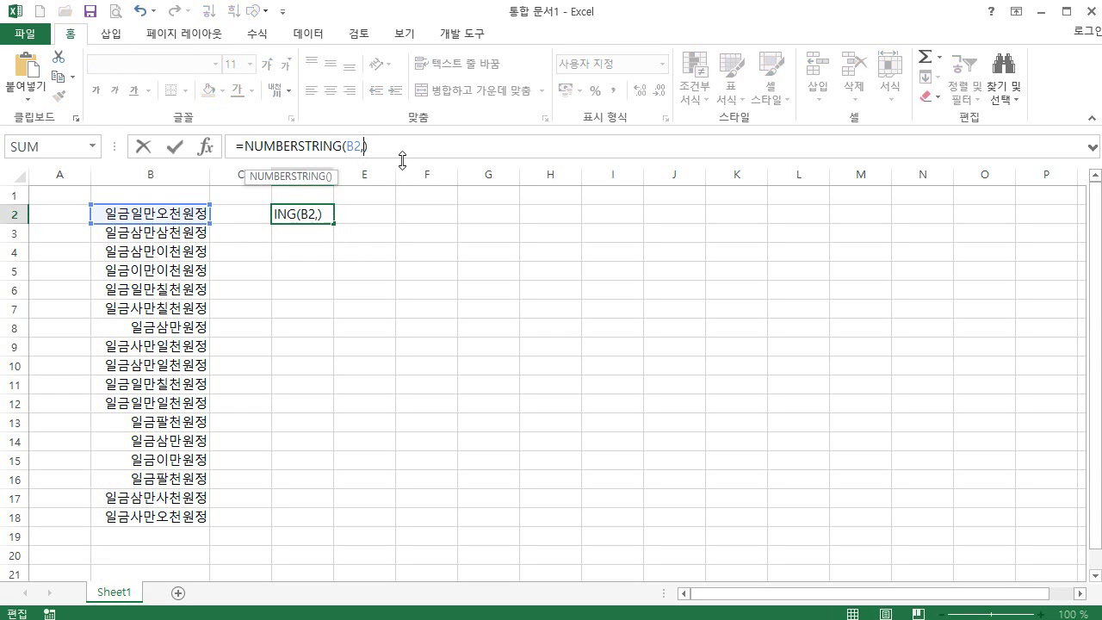
type("3")
key("Return")
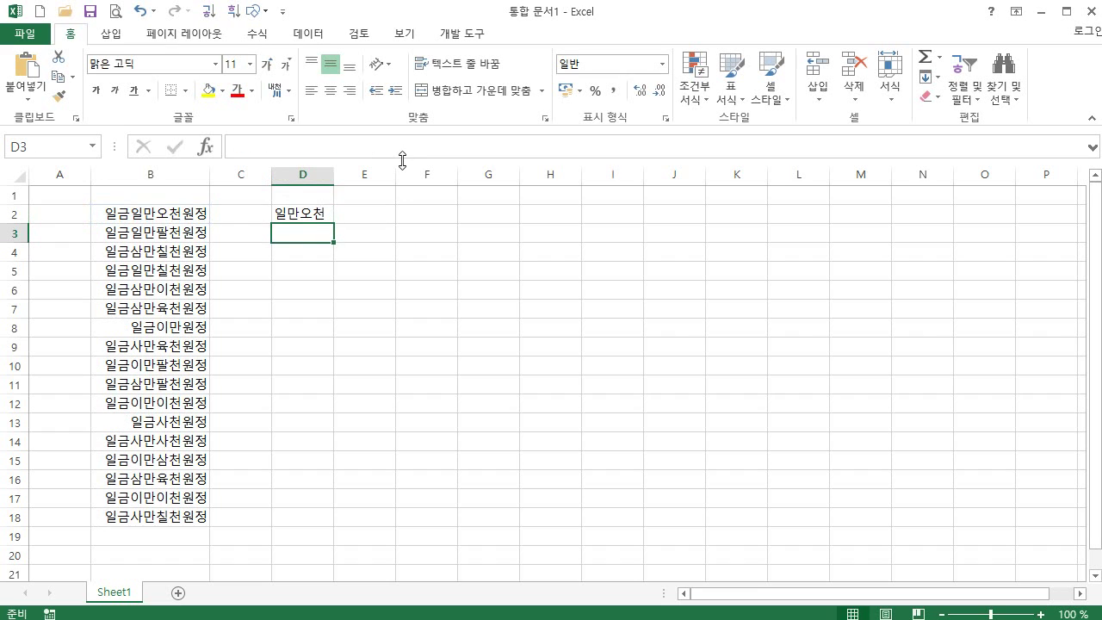
left_click(298, 215)
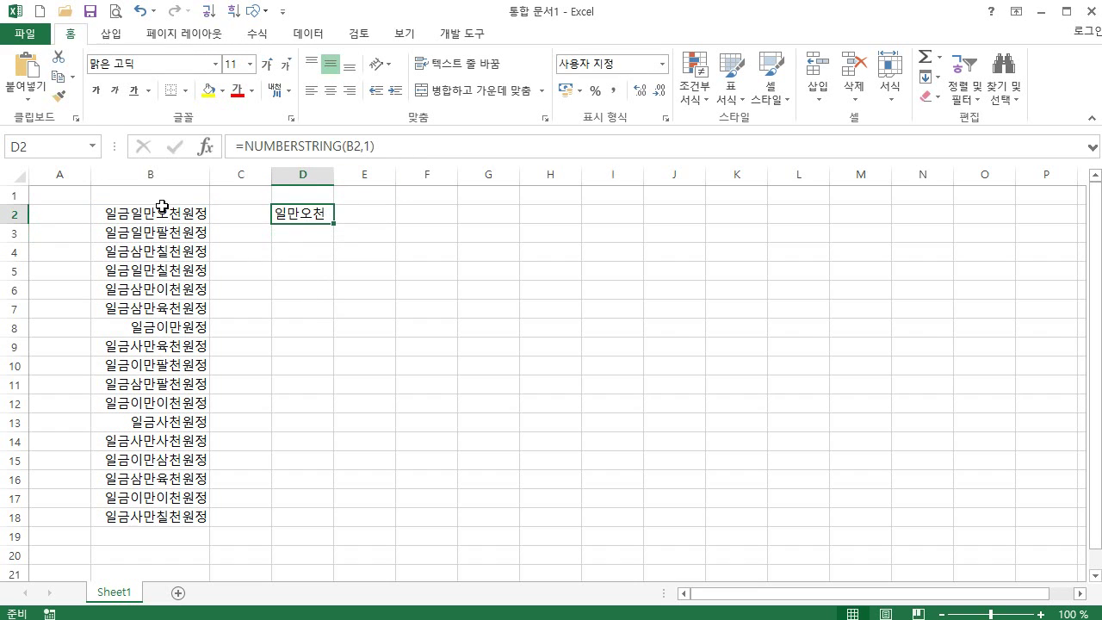
left_click(138, 216)
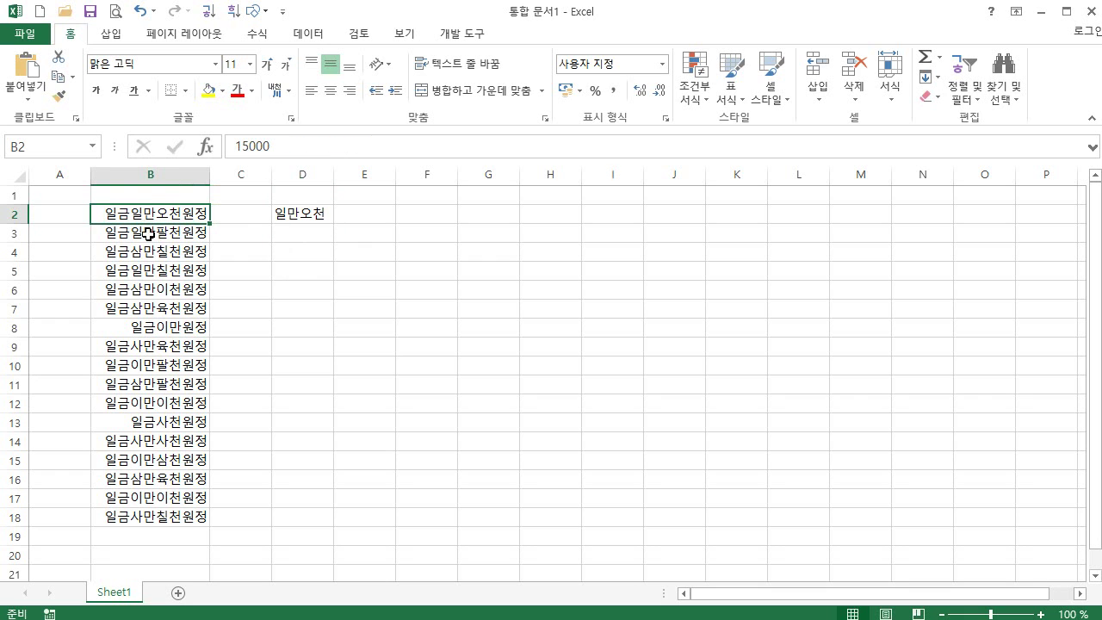
- Replace the custom number format code of D2 with #,##0
left_click(305, 216)
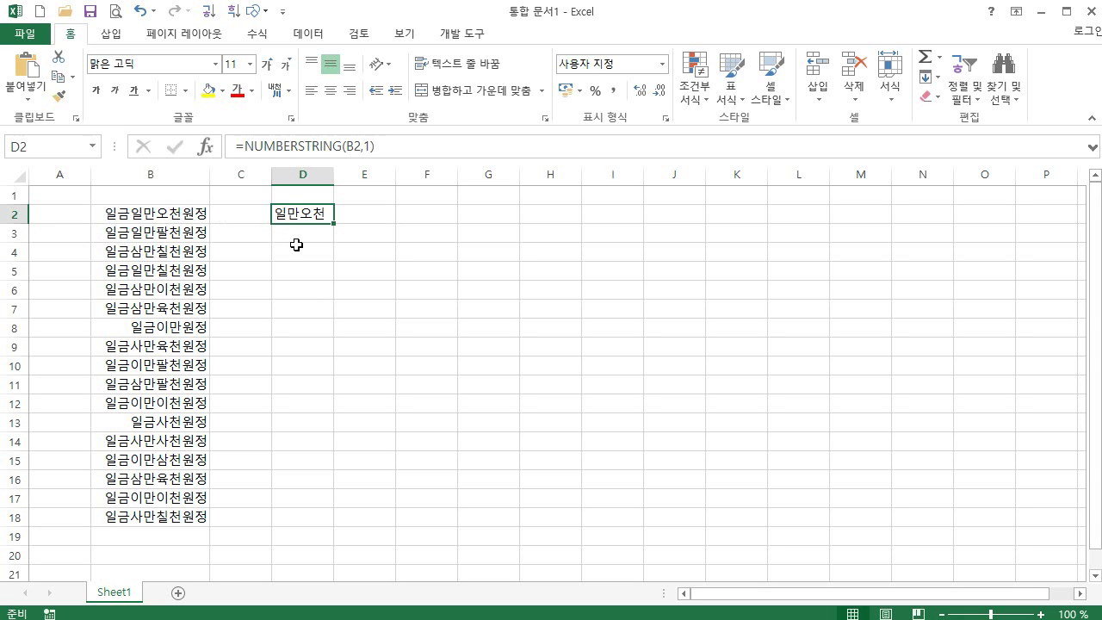
right_click(303, 216)
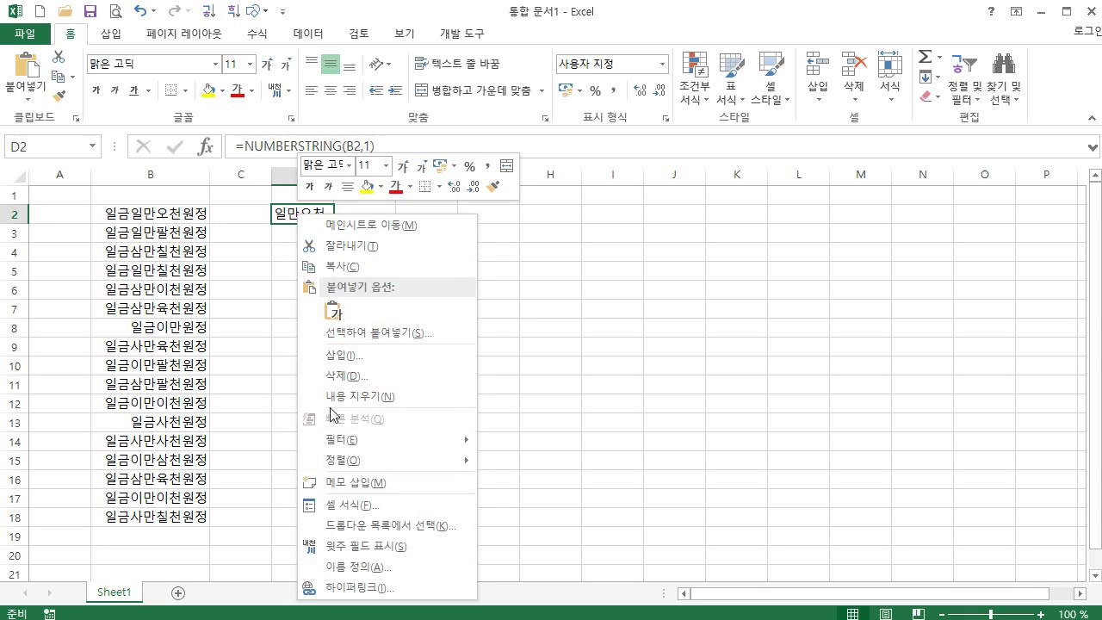
key("Escape")
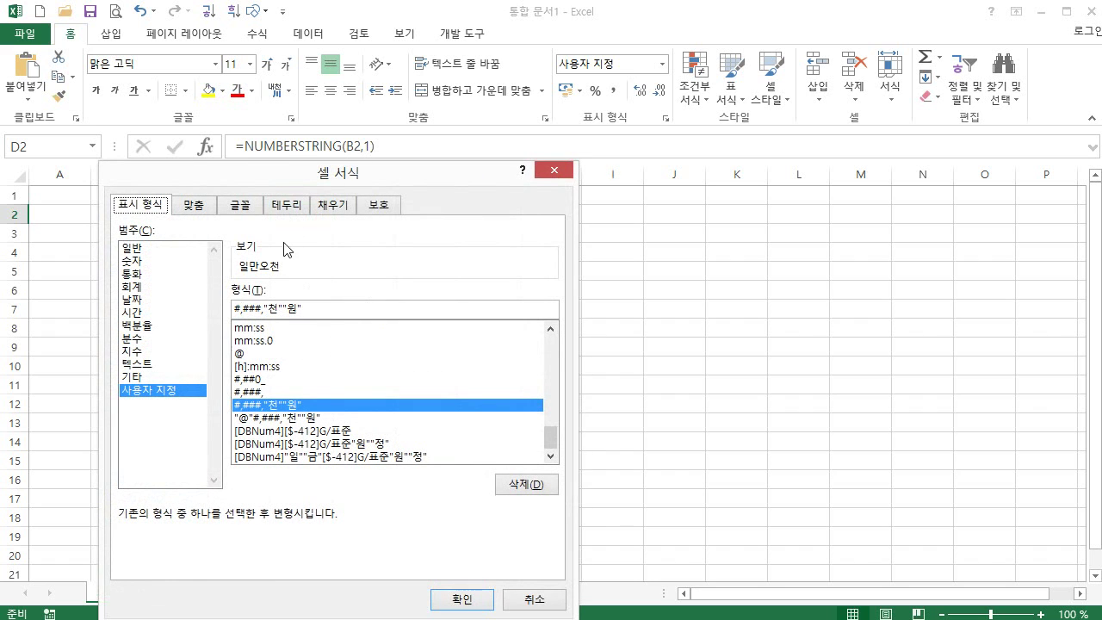
left_click_drag(281, 172, 611, 122)
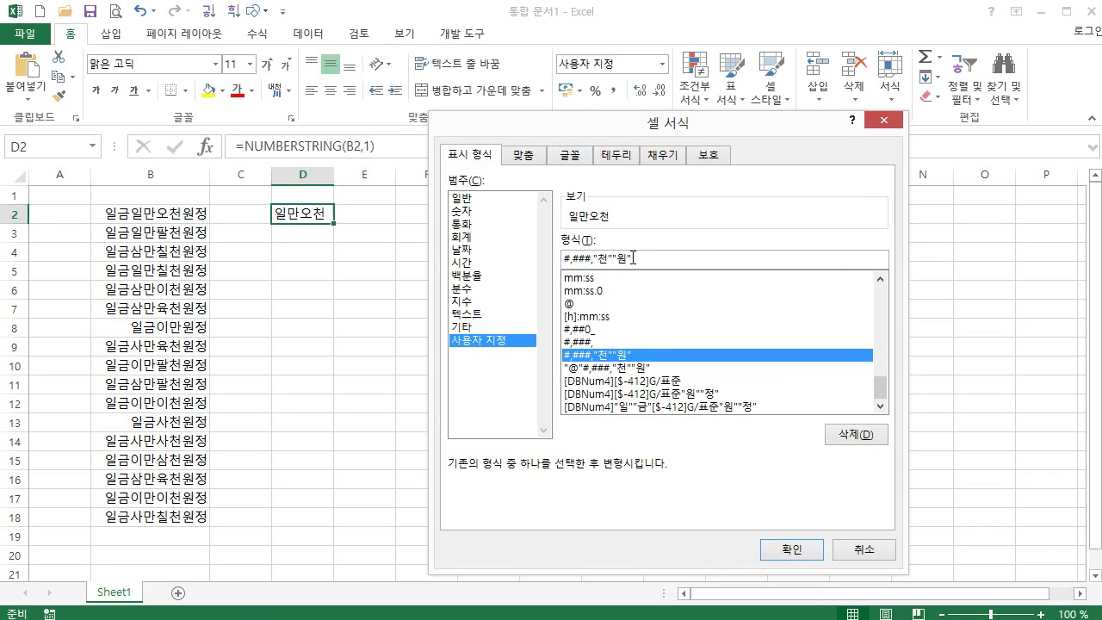
left_click_drag(638, 258, 537, 250)
key("BackSpace")
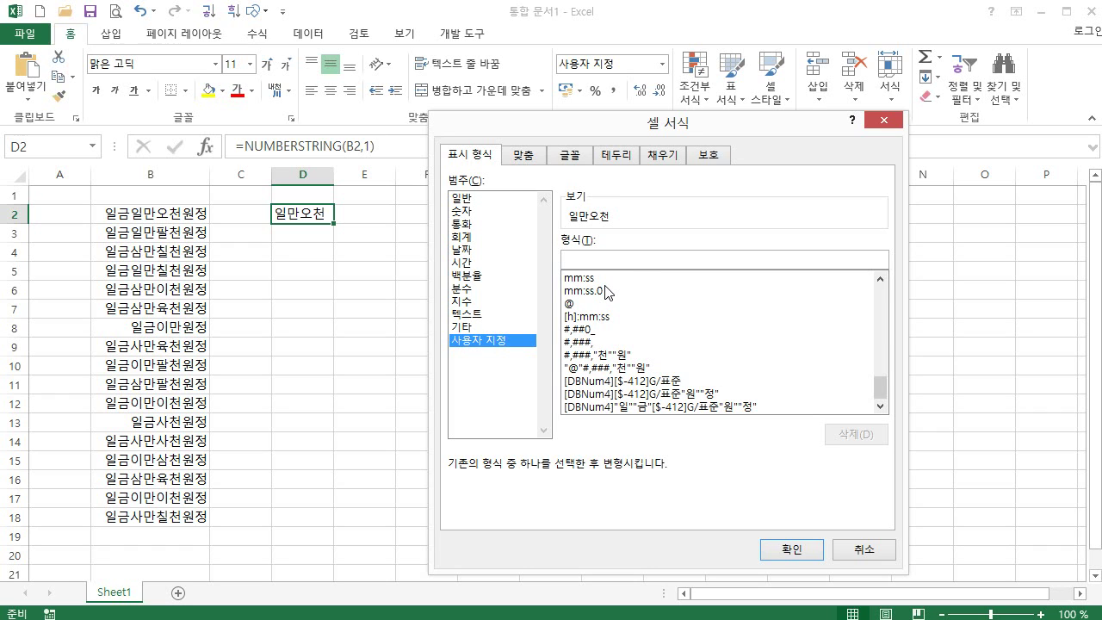
type("0")
key("BackSpace")
type("#")
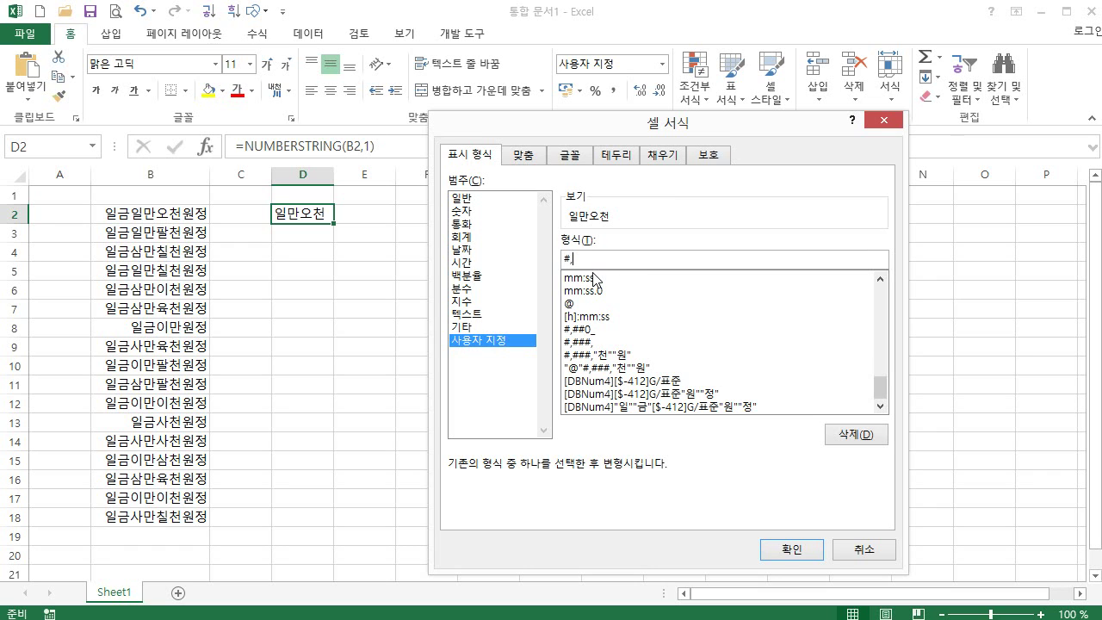
type(",##0")
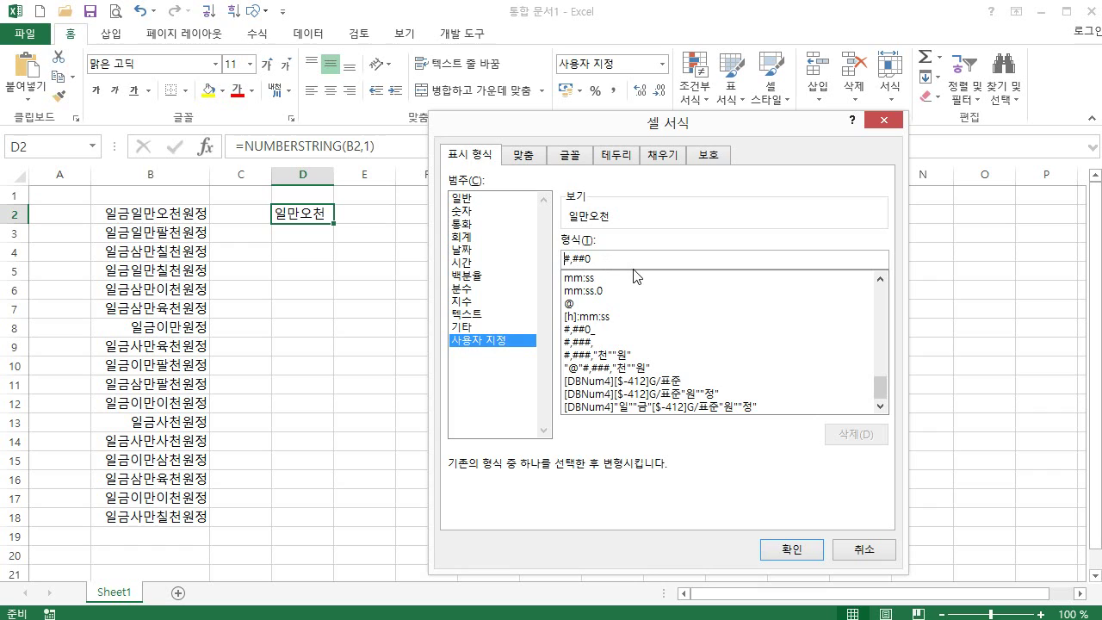
- Add 일금 before and 원정 after D2's #,##0 format code and apply the format
type("d")
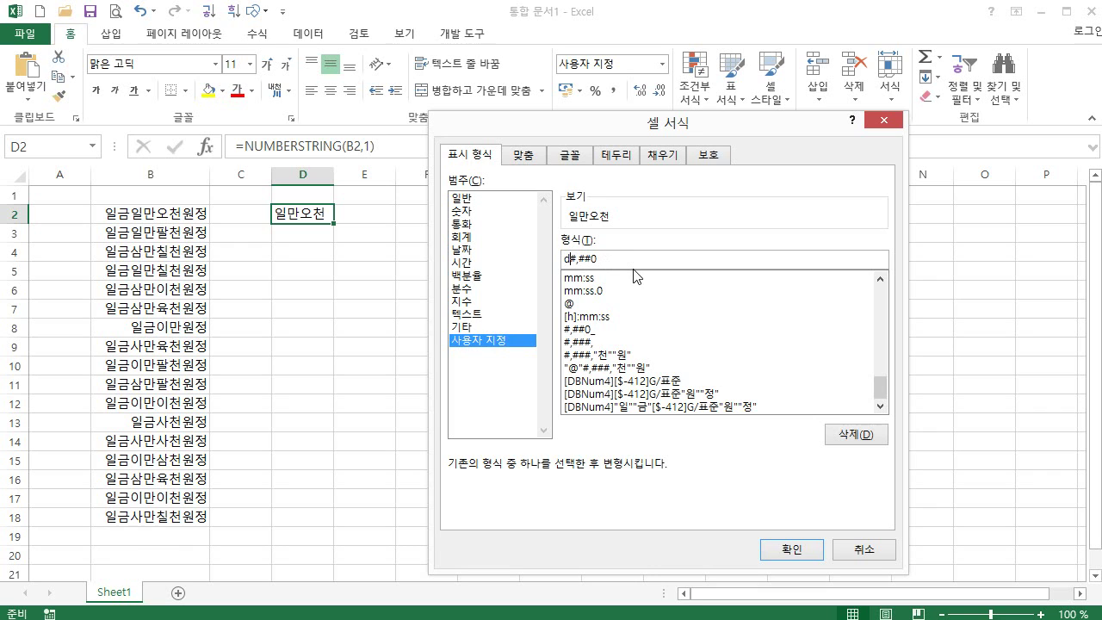
key("BackSpace")
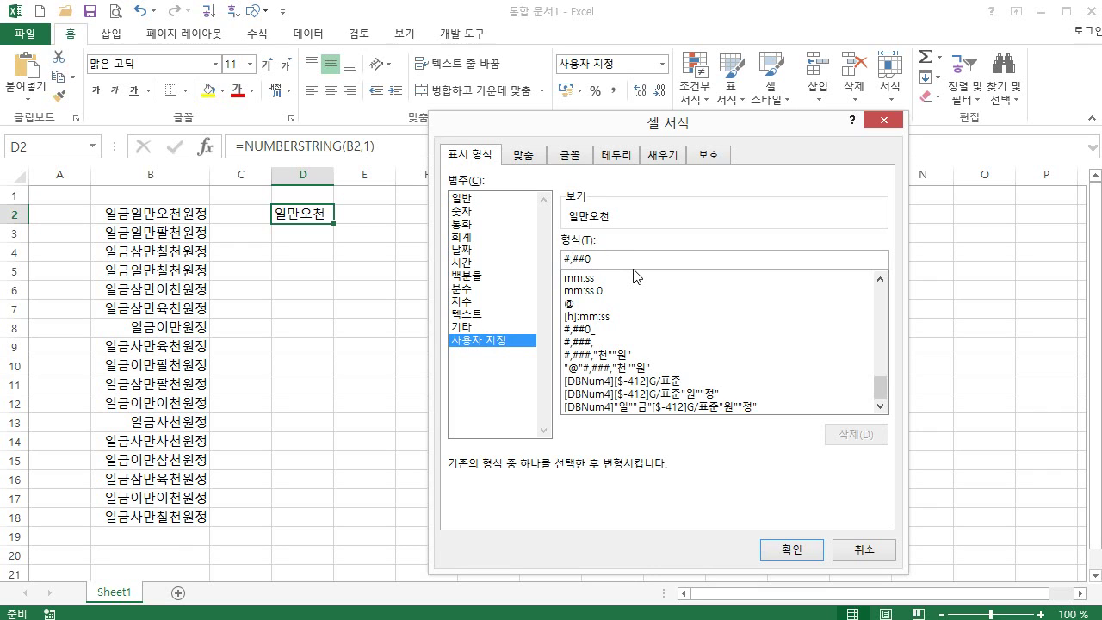
type("읽")
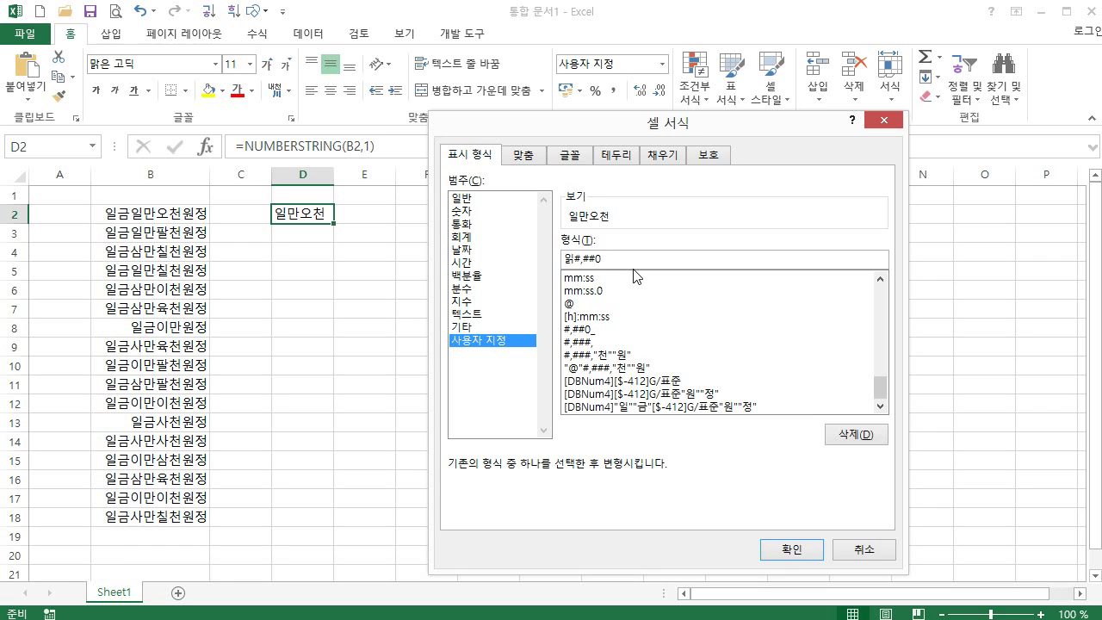
type("금")
left_click(639, 260)
type("원정")
left_click(789, 552)
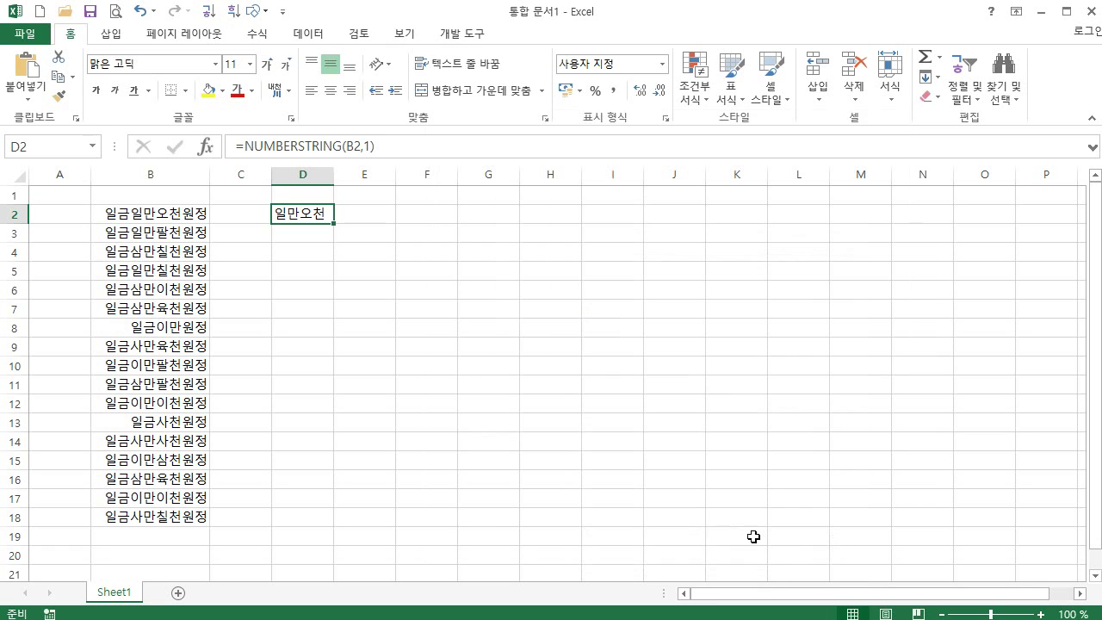
- Set D2's custom number format code to "일""금"0"원""정" and apply it
right_click(307, 213)
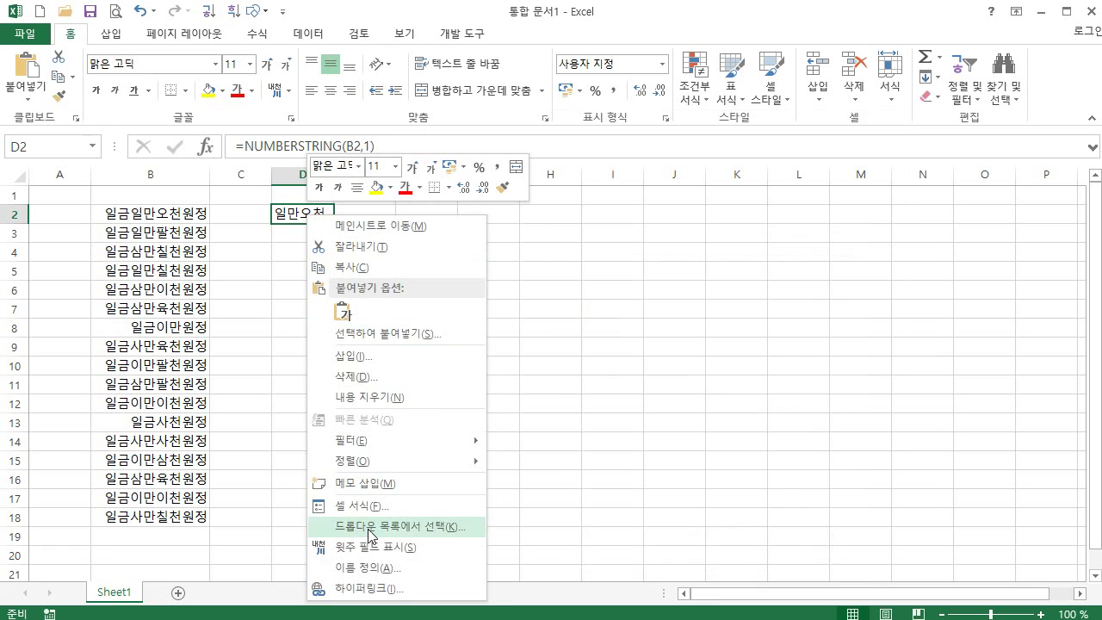
left_click(365, 508)
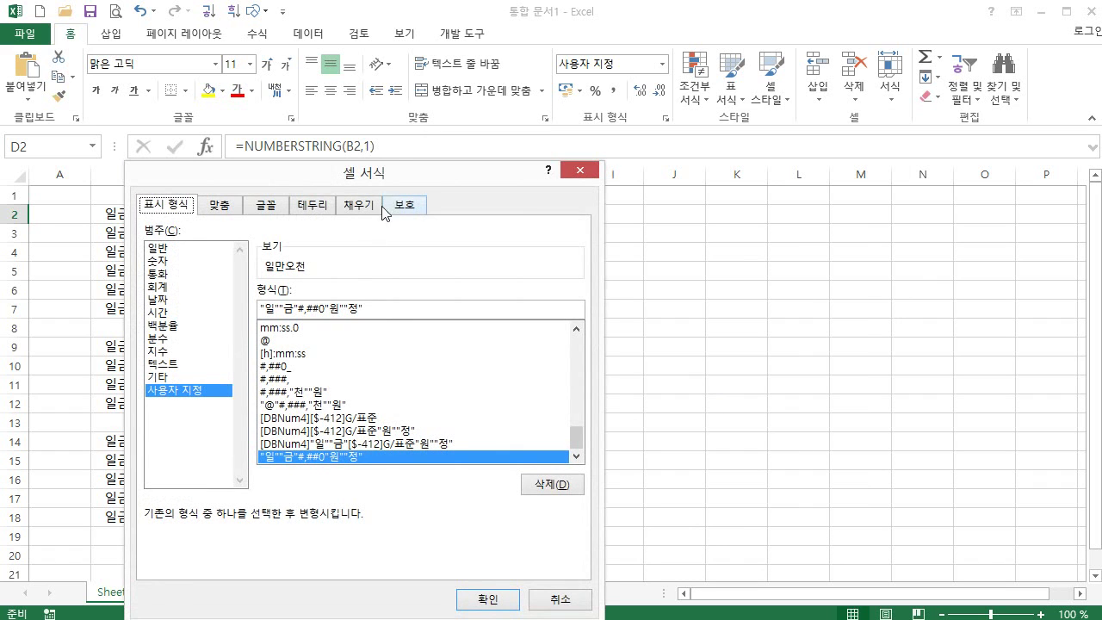
left_click_drag(396, 167, 722, 89)
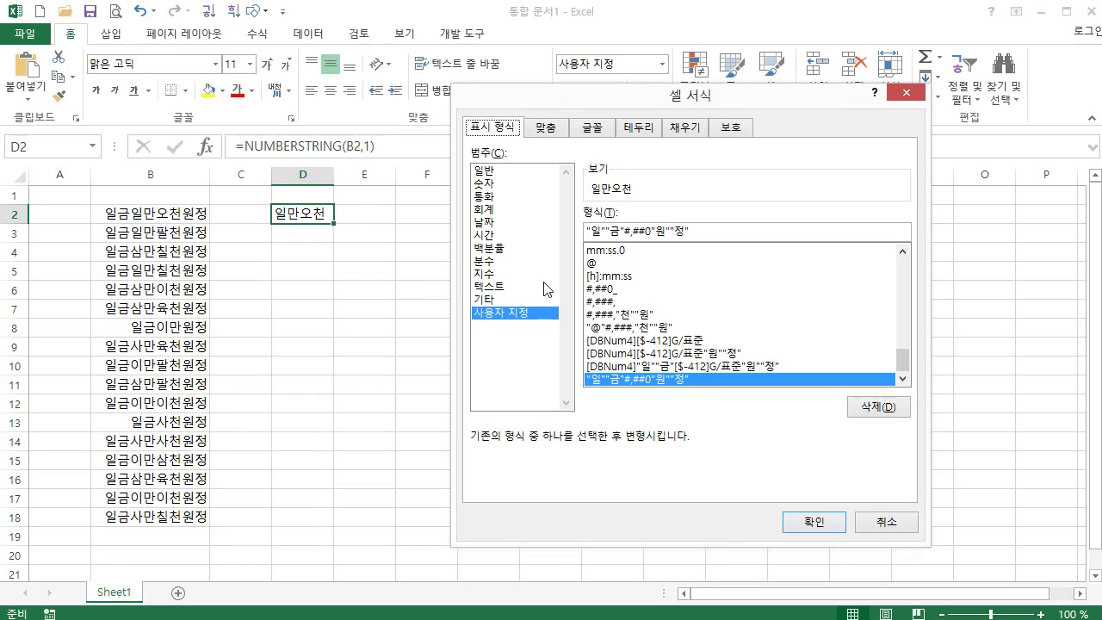
left_click(646, 230)
key("BackSpace")
key("BackSpace")
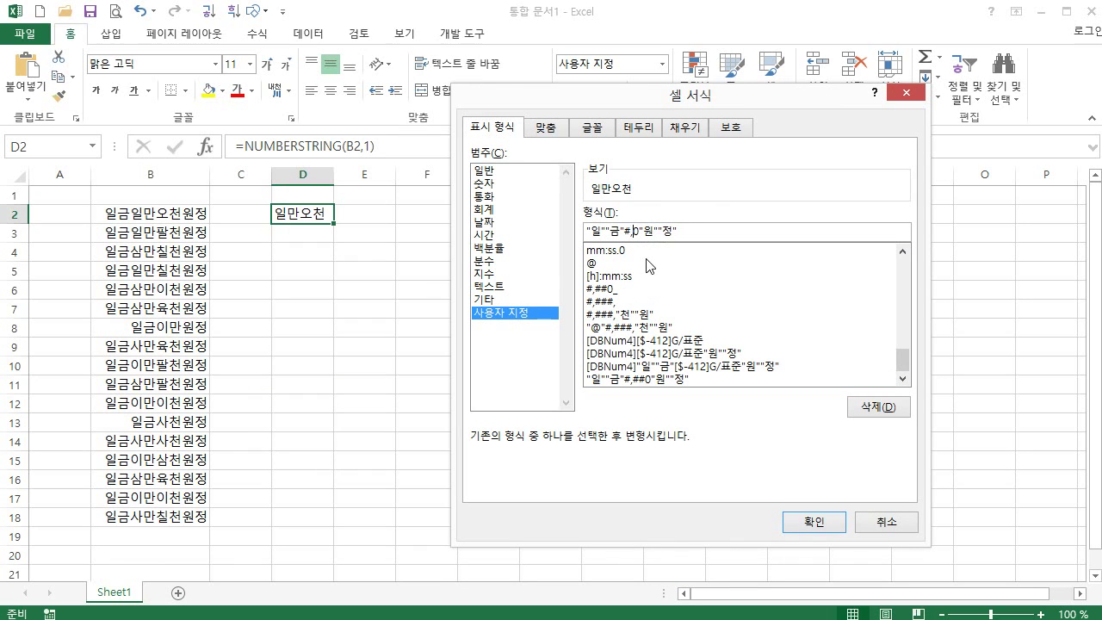
key("BackSpace")
key("BackSpace")
left_click(813, 522)
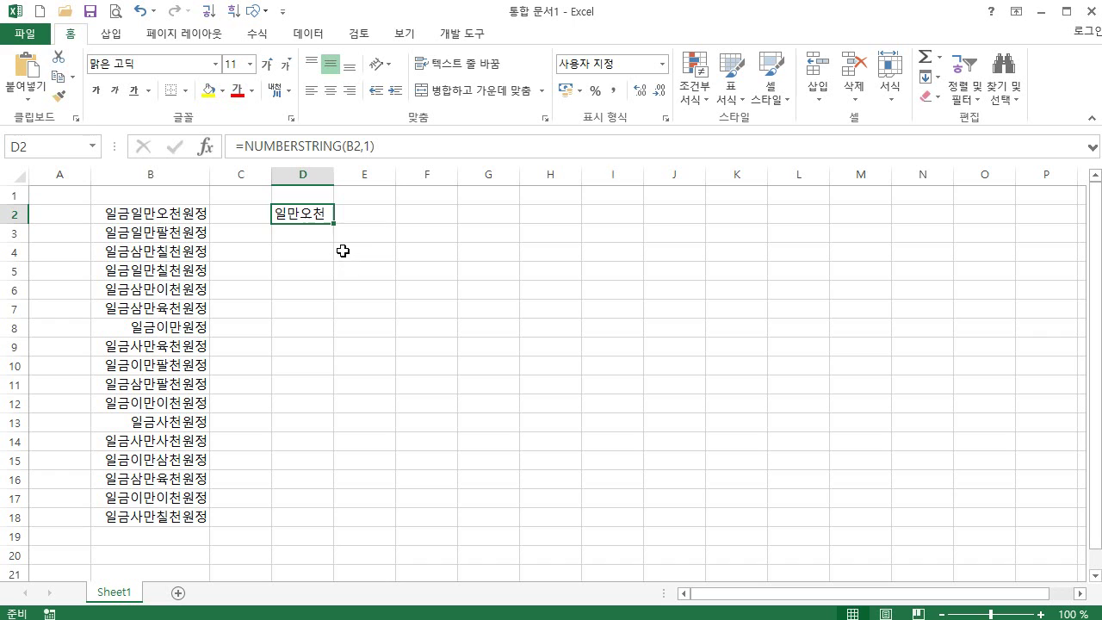
- Use the @ text placeholder between 일금 and 원정 in D2's custom number format code and apply the format
right_click(295, 215)
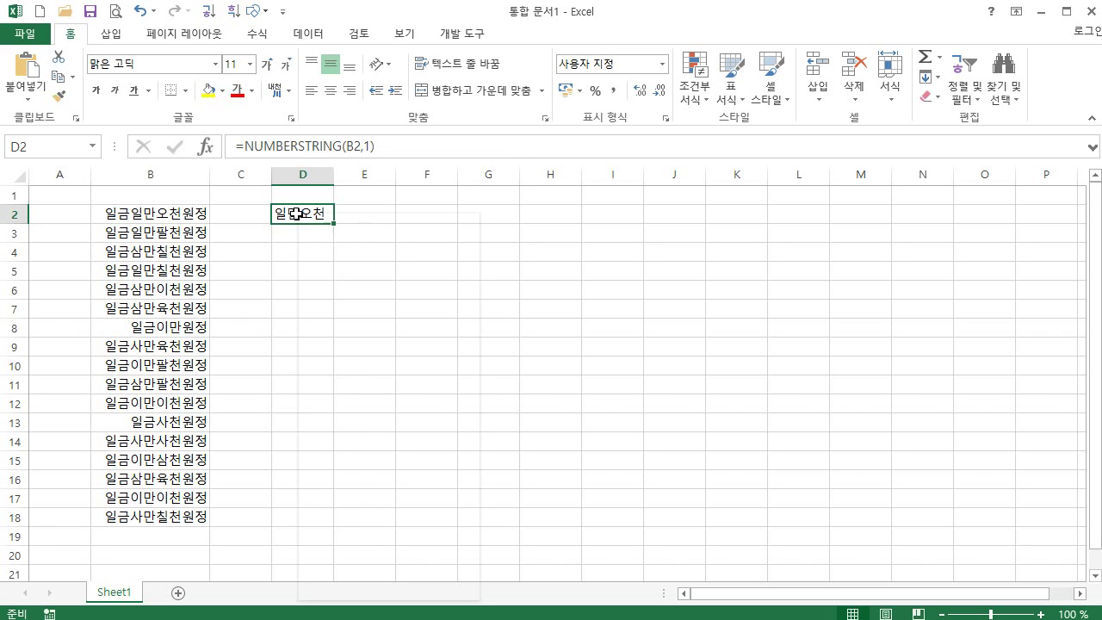
left_click(357, 505)
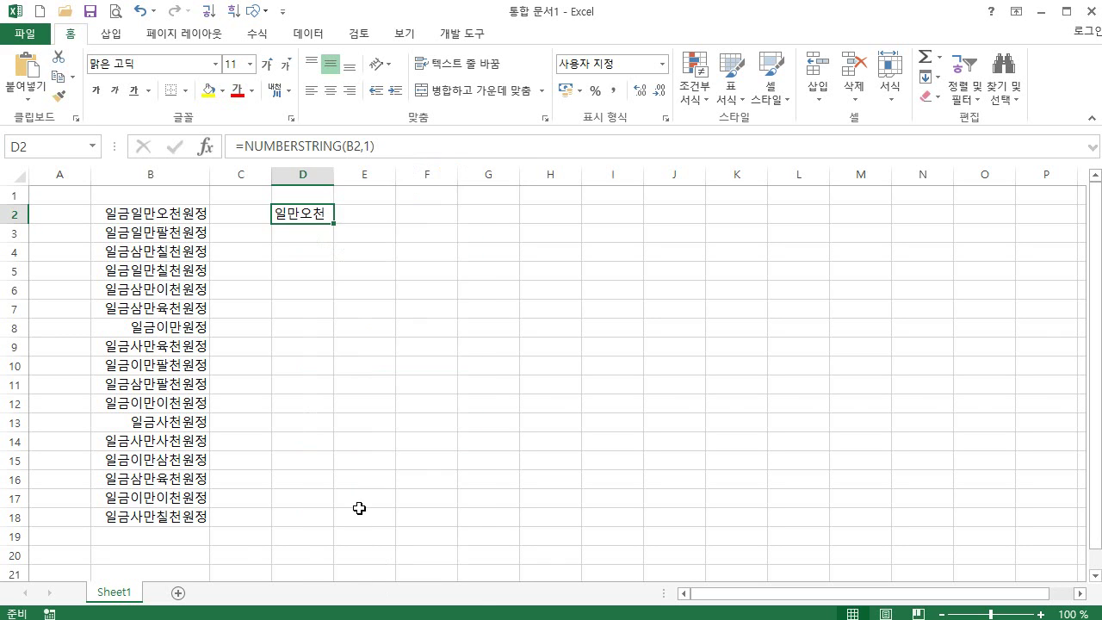
left_click_drag(387, 176, 704, 118)
left_click(619, 253)
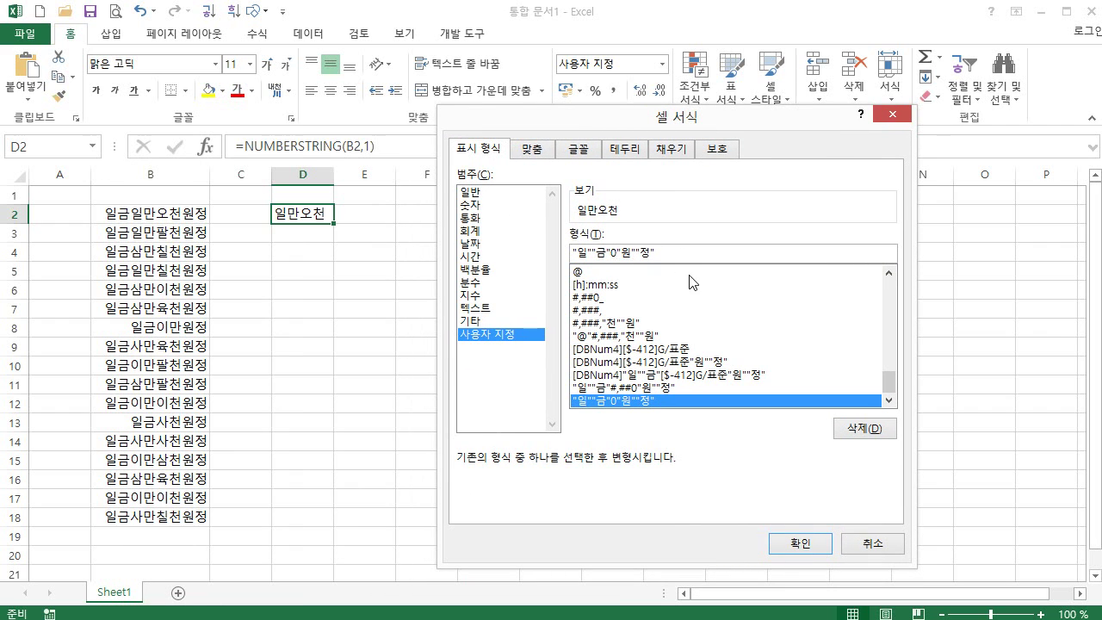
key("BackSpace")
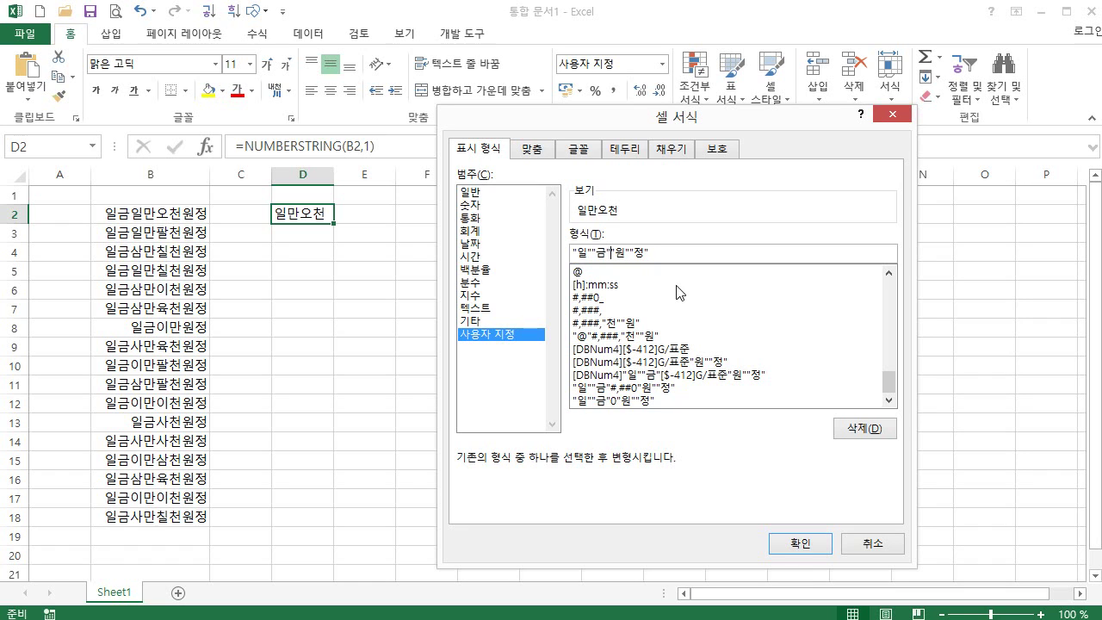
type("@")
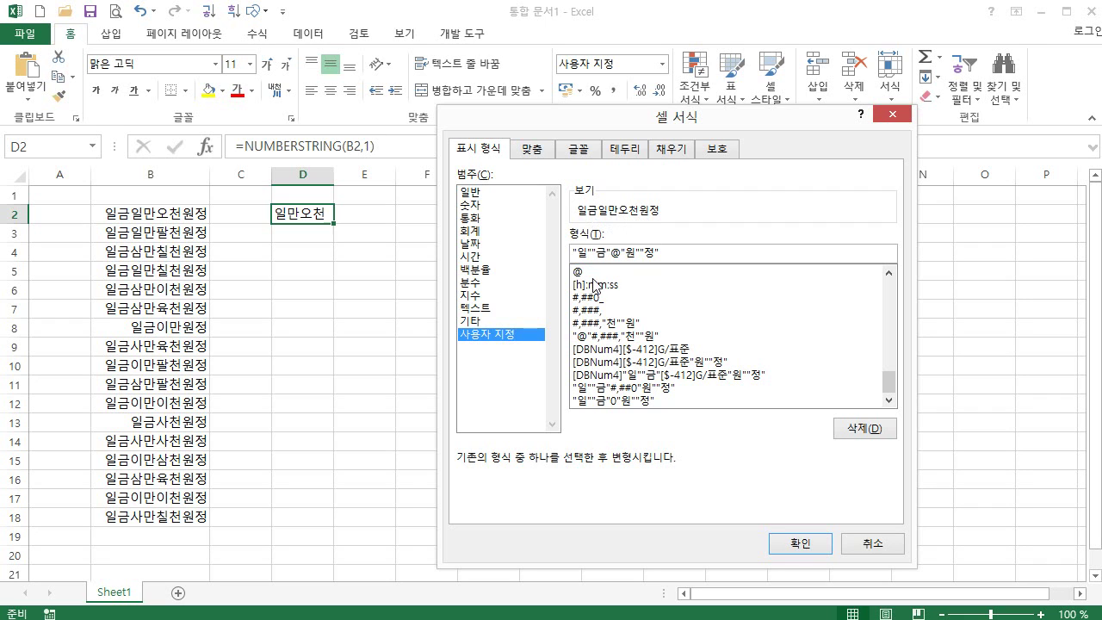
left_click(780, 544)
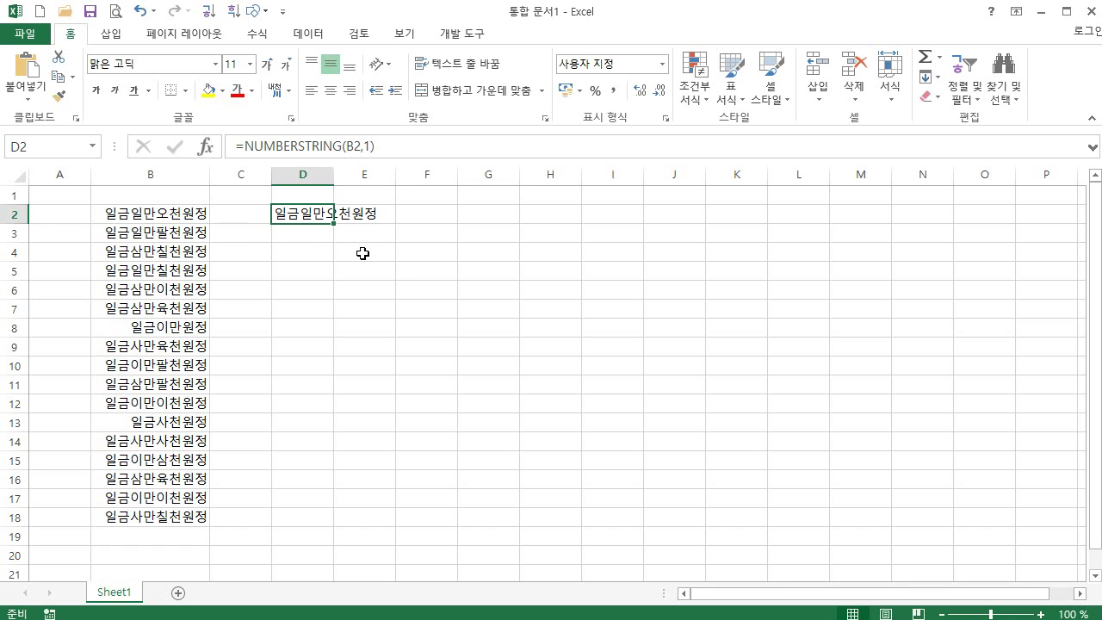
- Undo D2's last format change and compare the amounts in B2:B18 with the formula in D2
key("ctrl+z")
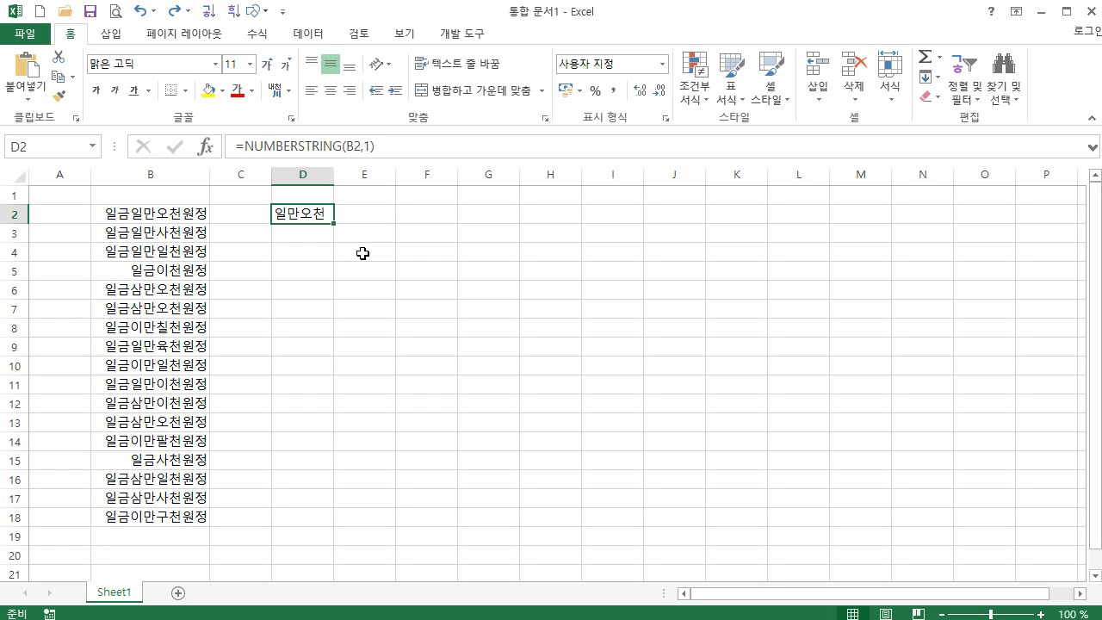
left_click_drag(157, 215, 152, 516)
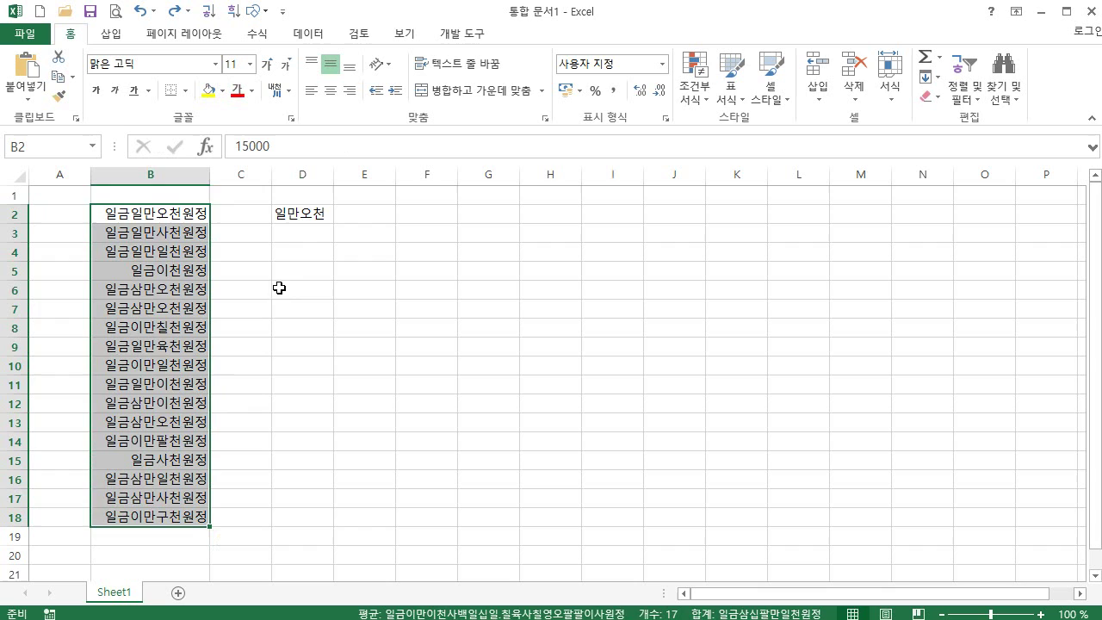
left_click(292, 215)
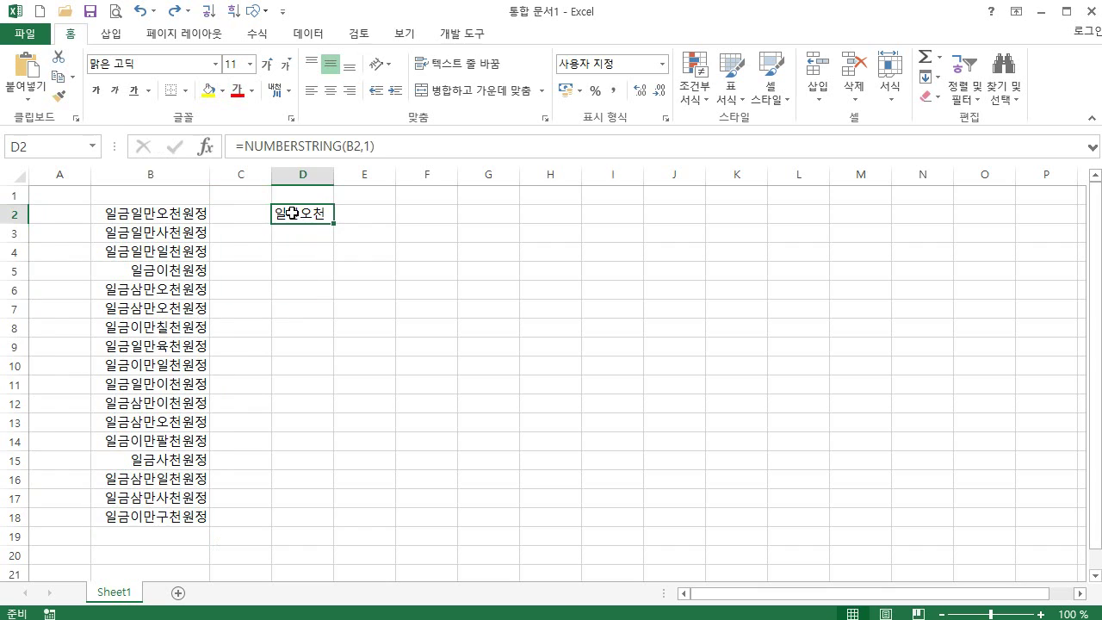
left_click(321, 252)
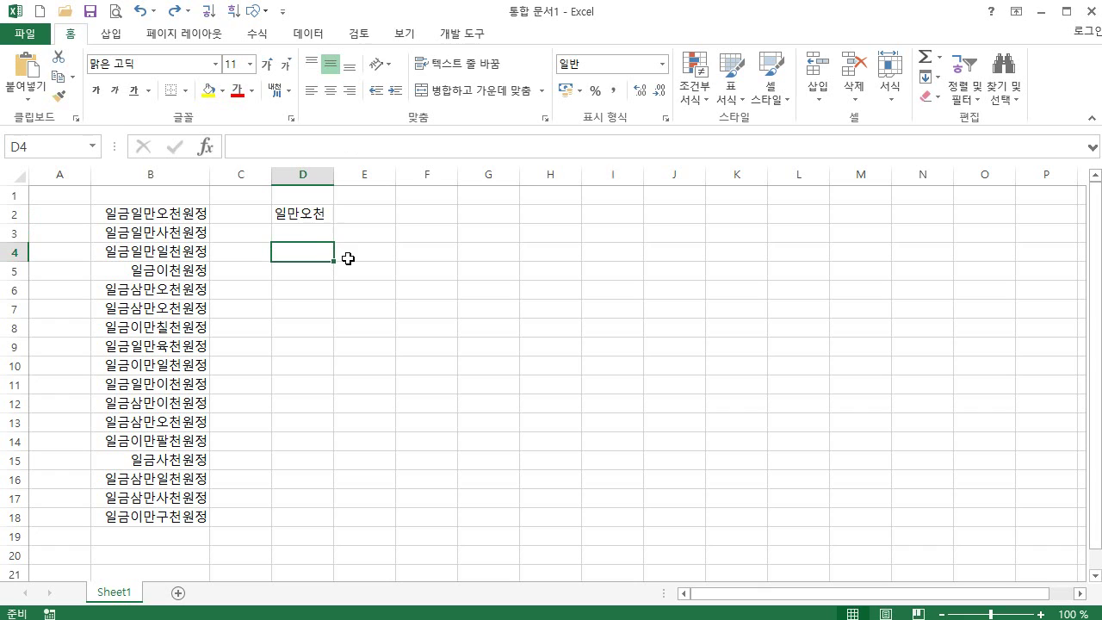
type("=")
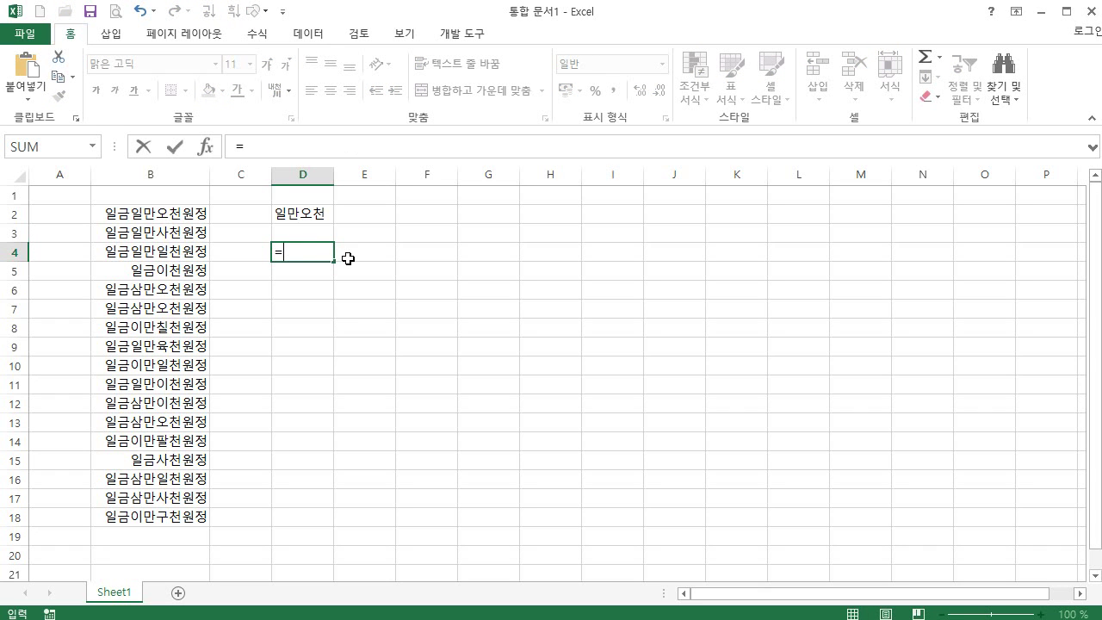
type("da")
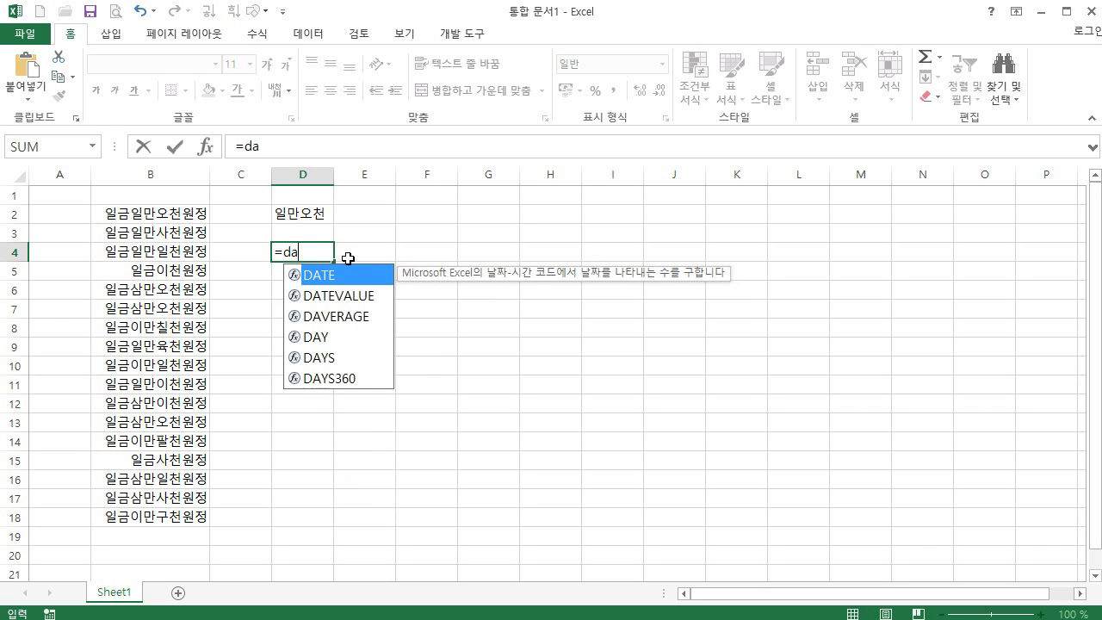
type("te")
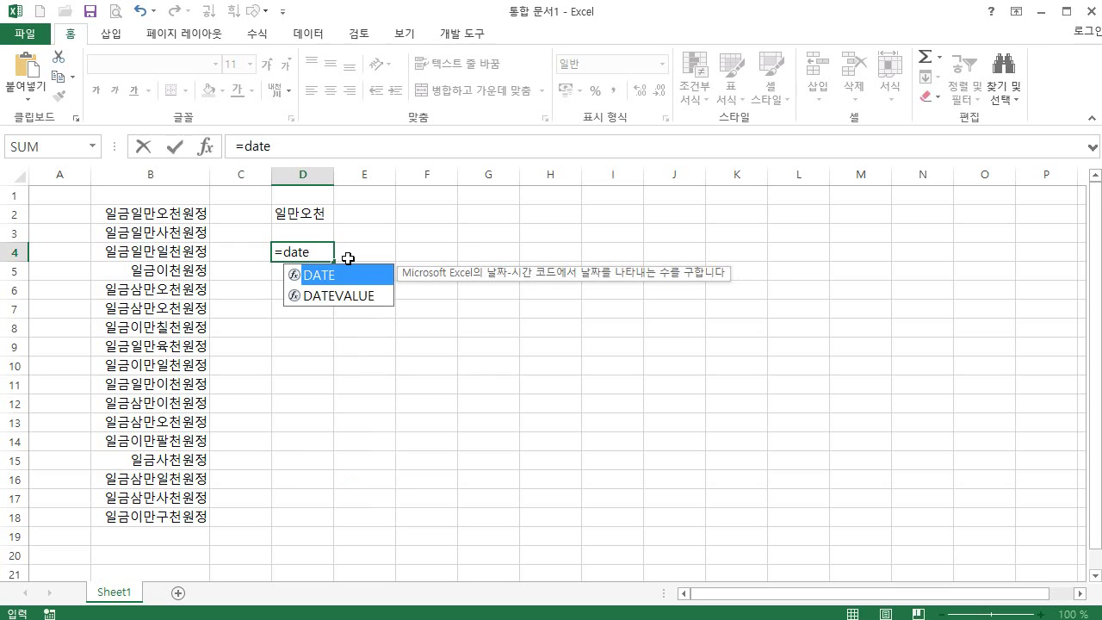
type("dif")
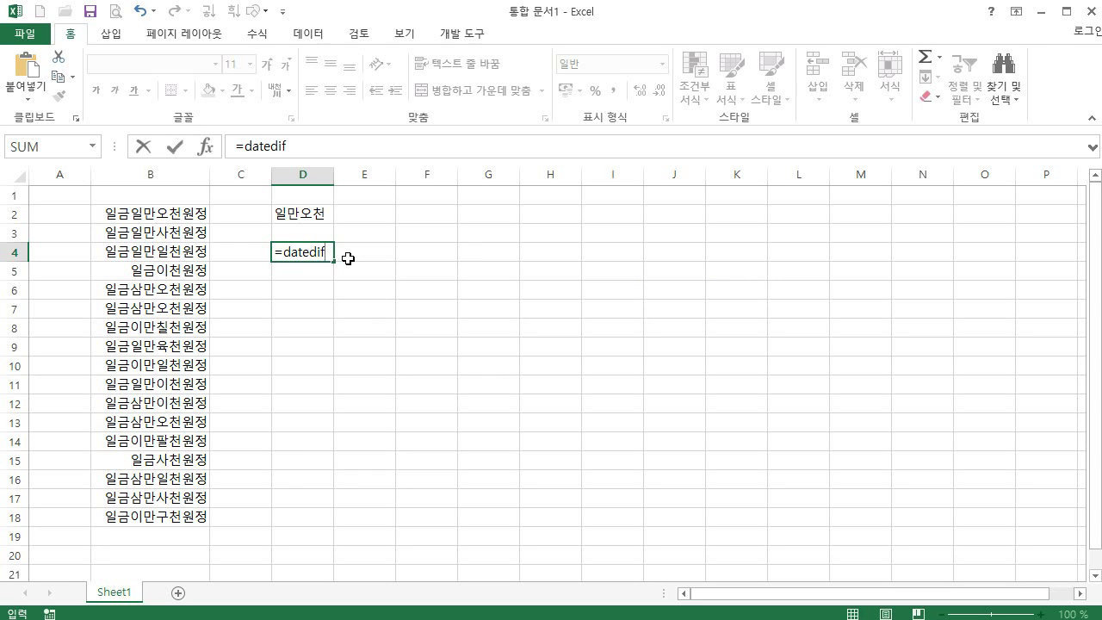
type("(")
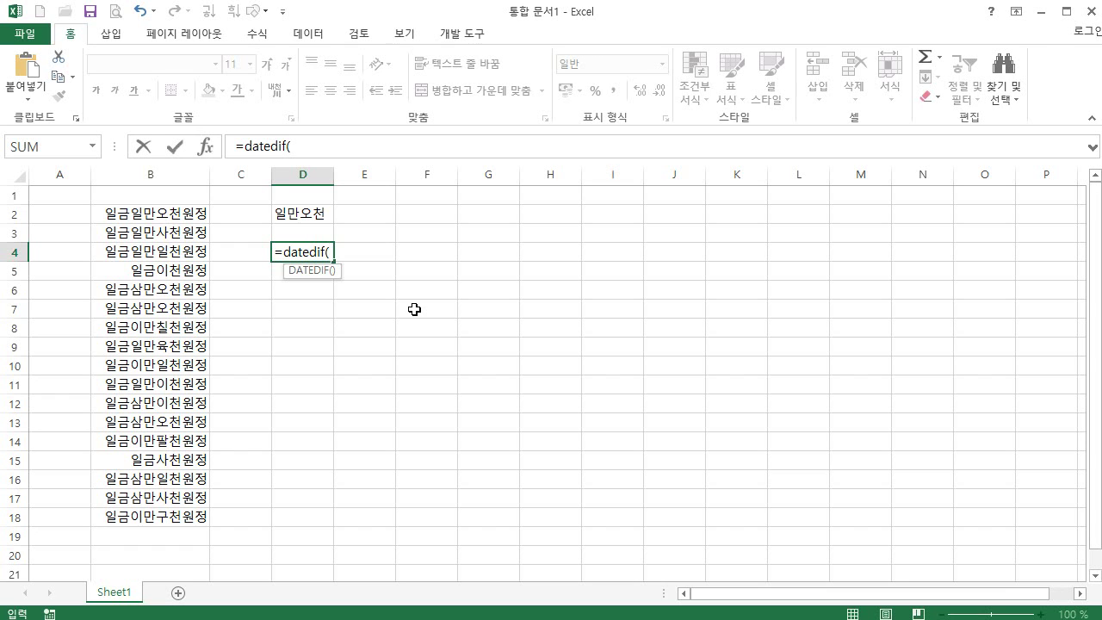
key("Escape")
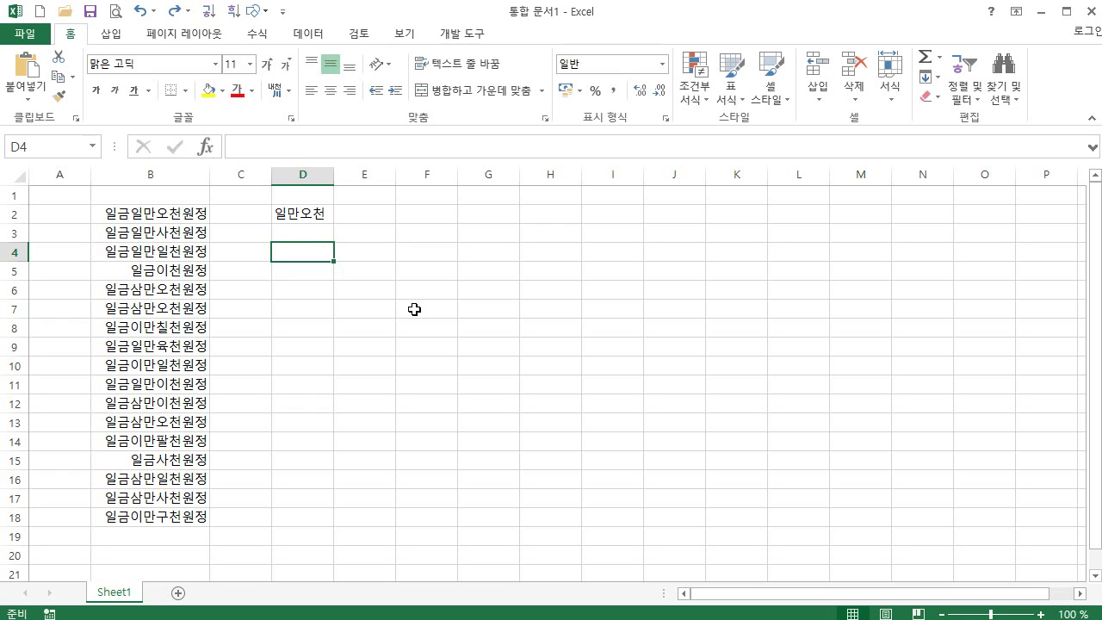
- Delete column D with its NUMBERSTRING formula and recalculate the amounts in column B
left_click(308, 215)
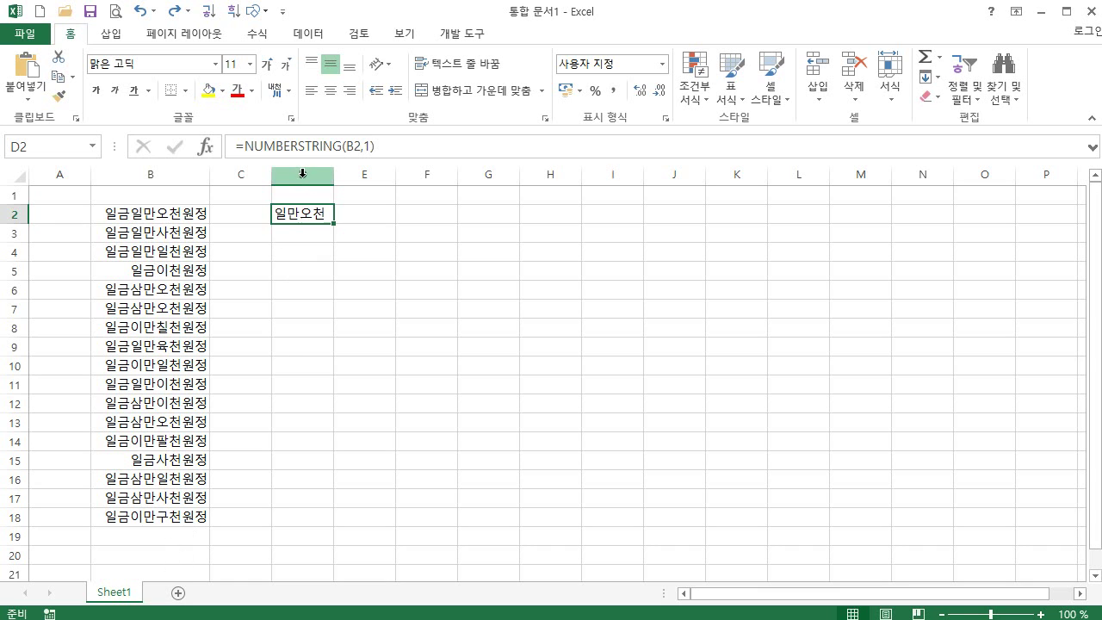
left_click(296, 173)
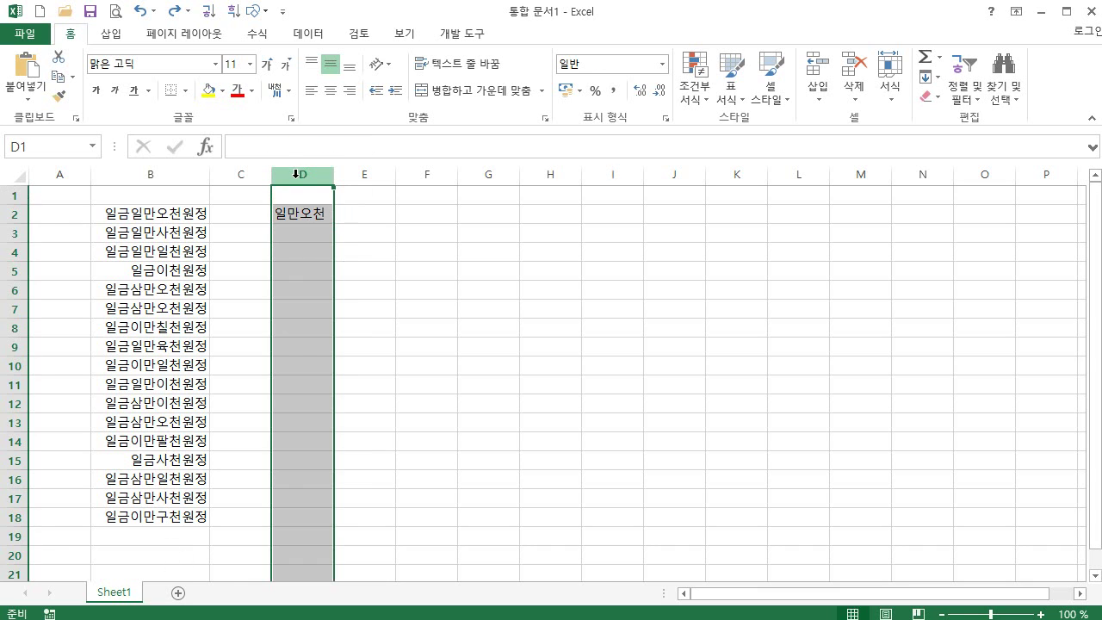
right_click(296, 174)
left_click(344, 341)
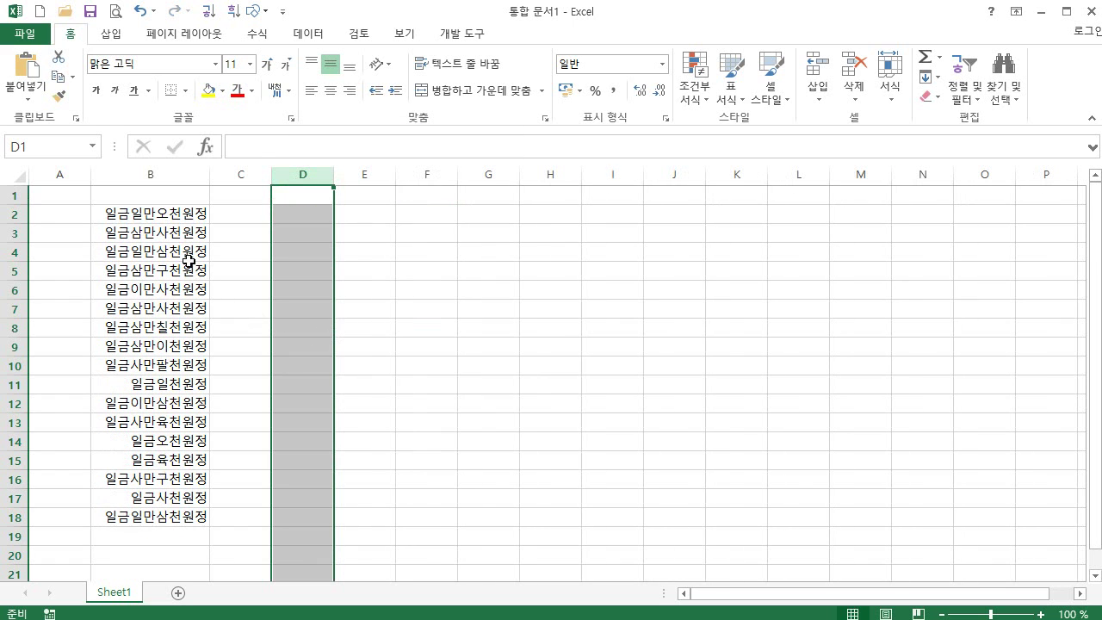
left_click(167, 217)
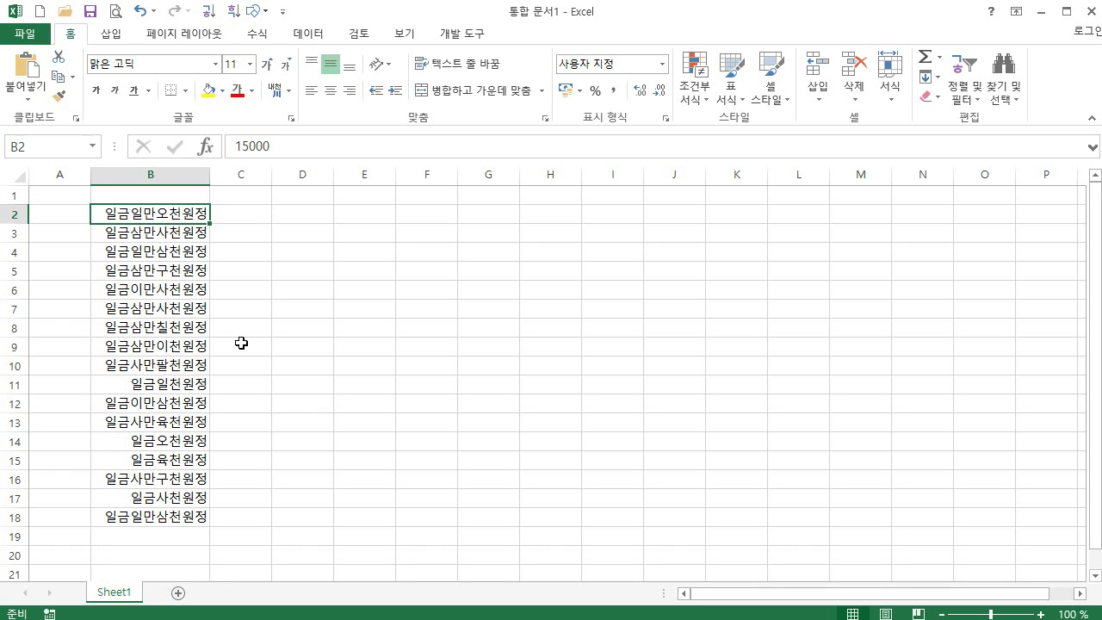
key("F9")
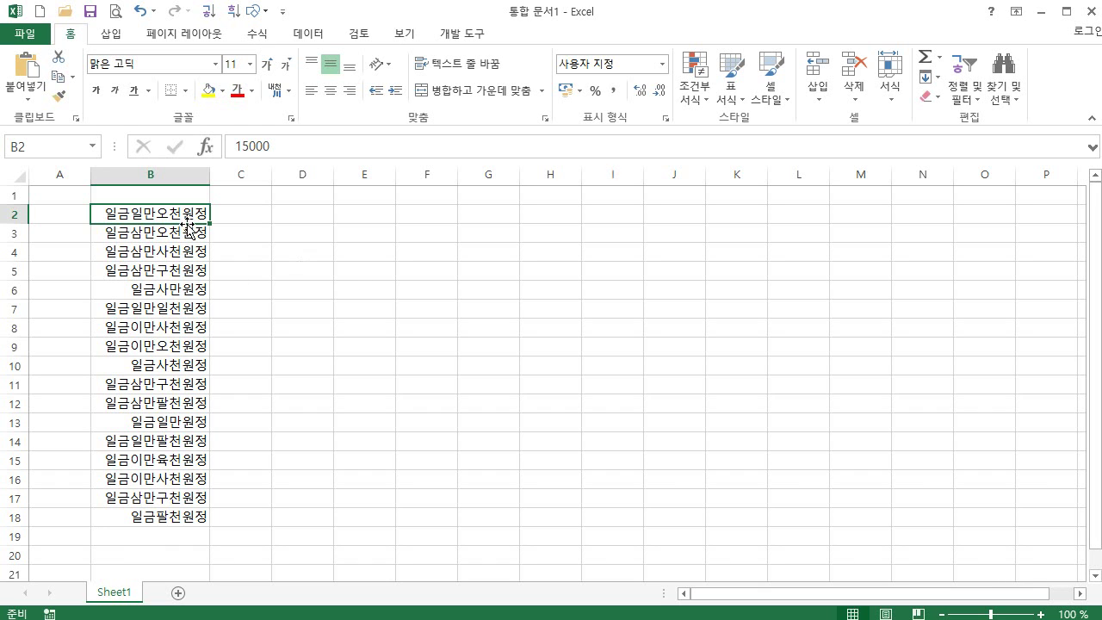
- Review the 숫자(한글) format and its custom code for B2:B18, and the range's own custom format, without applying changes
left_click_drag(176, 213, 142, 517)
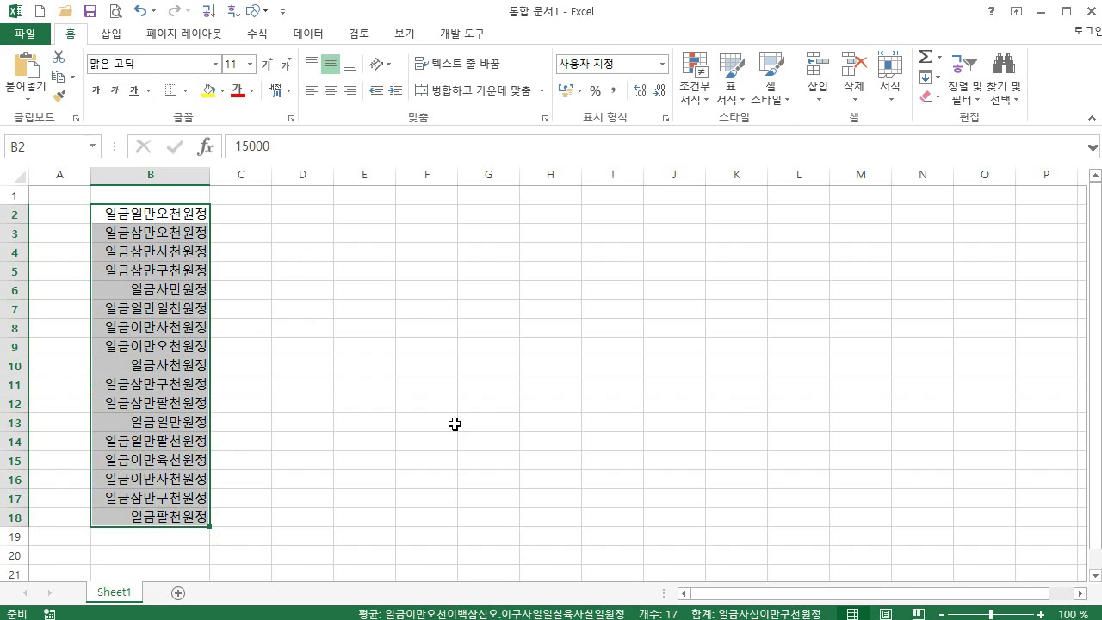
key("ctrl+1")
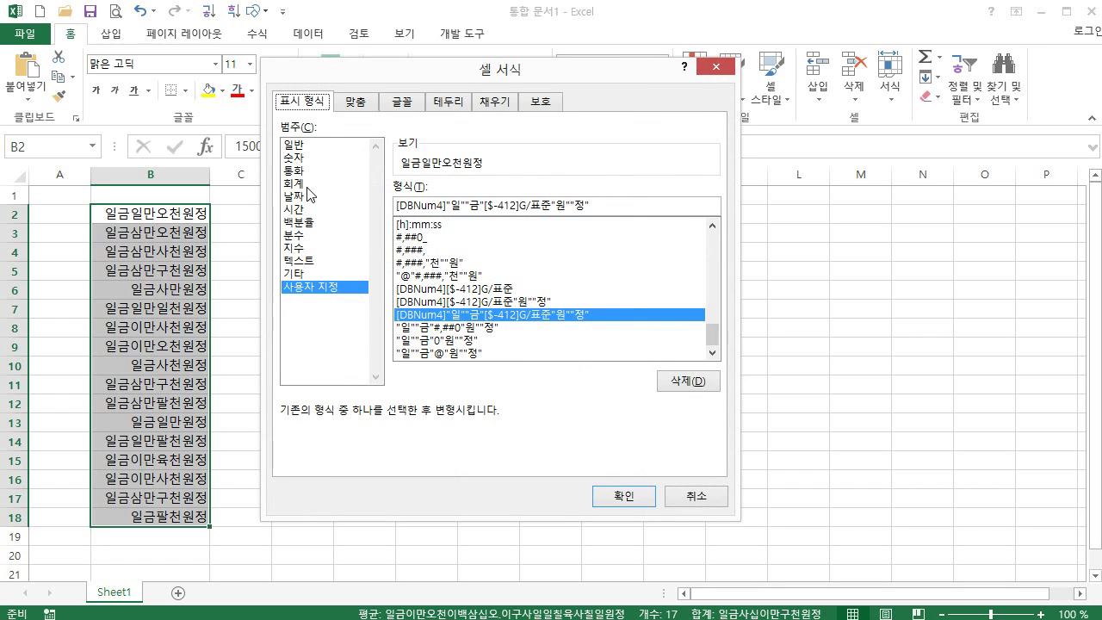
left_click(296, 273)
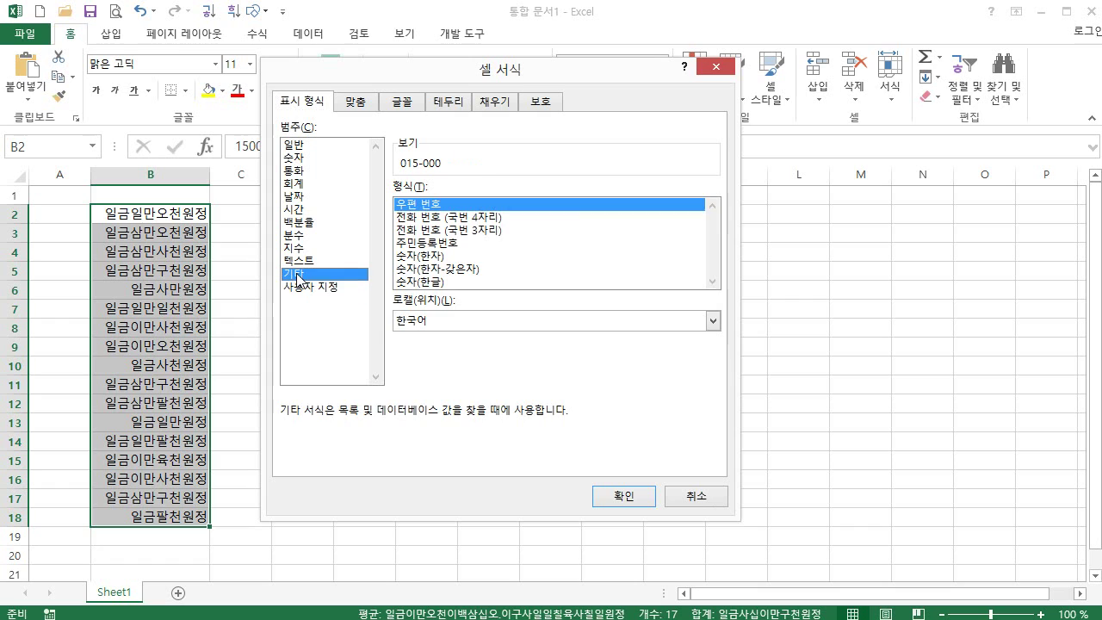
left_click(431, 283)
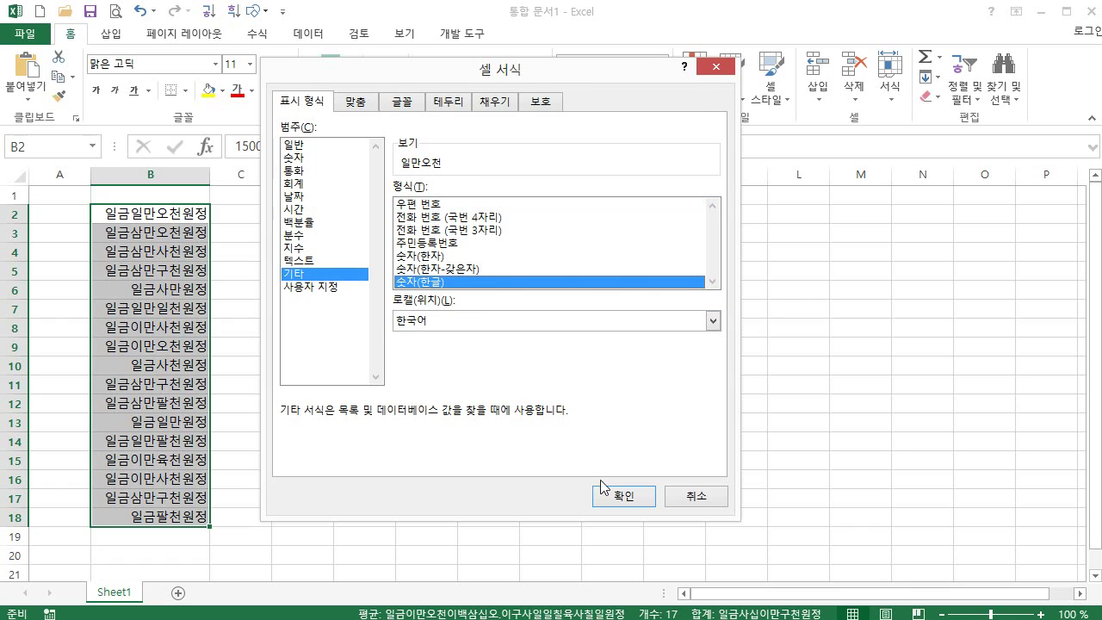
left_click(296, 288)
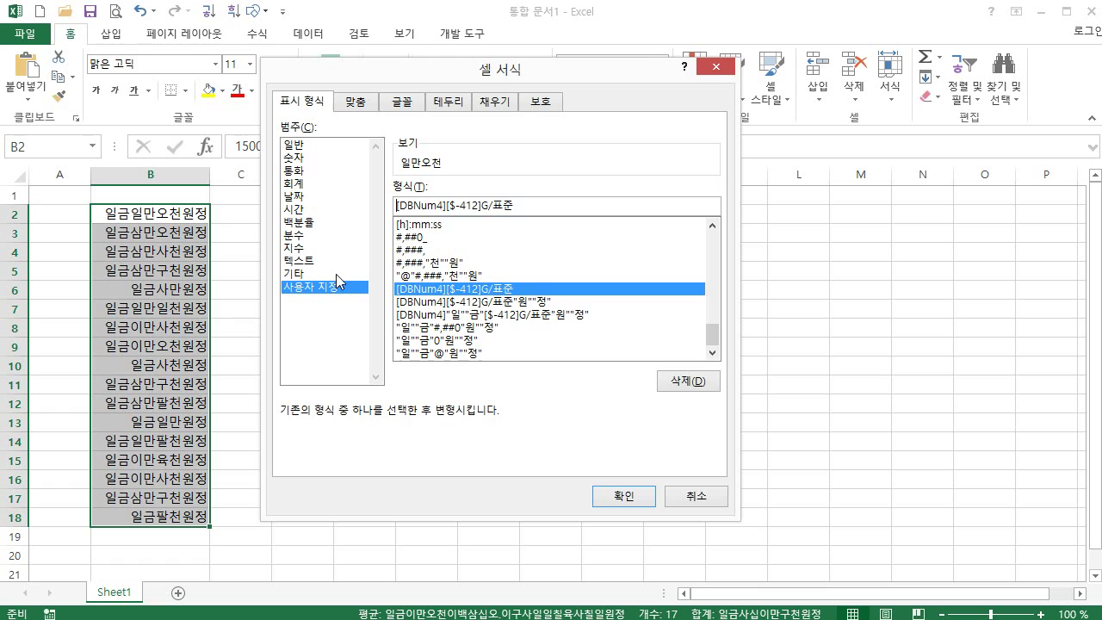
left_click(697, 496)
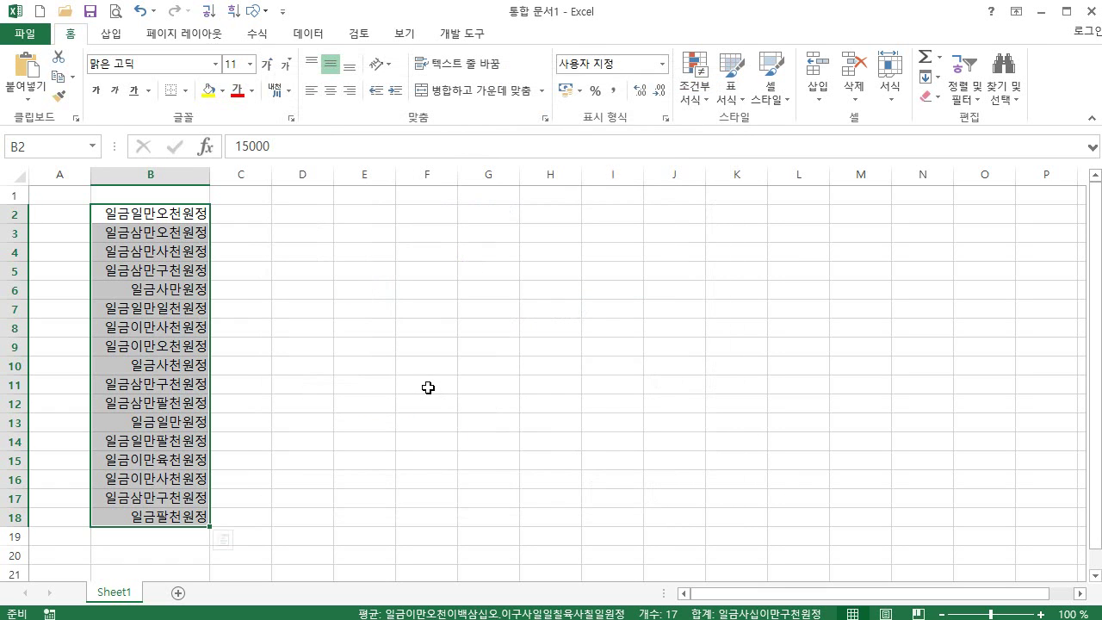
key("ctrl+1")
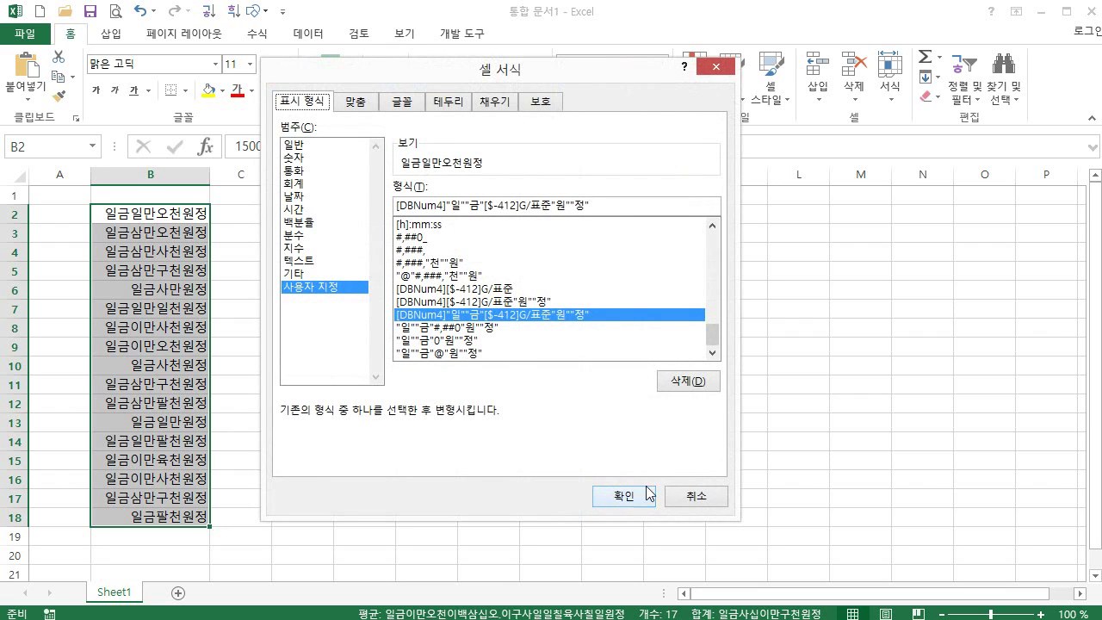
left_click(692, 499)
left_click(276, 347)
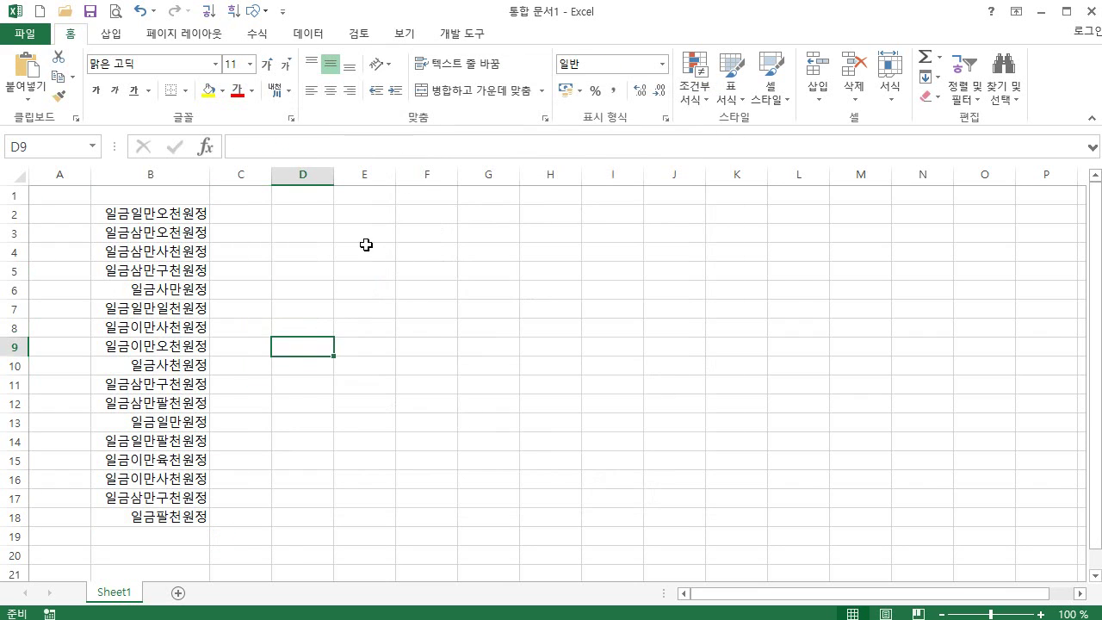
left_click(379, 212)
left_click_drag(379, 210, 485, 488)
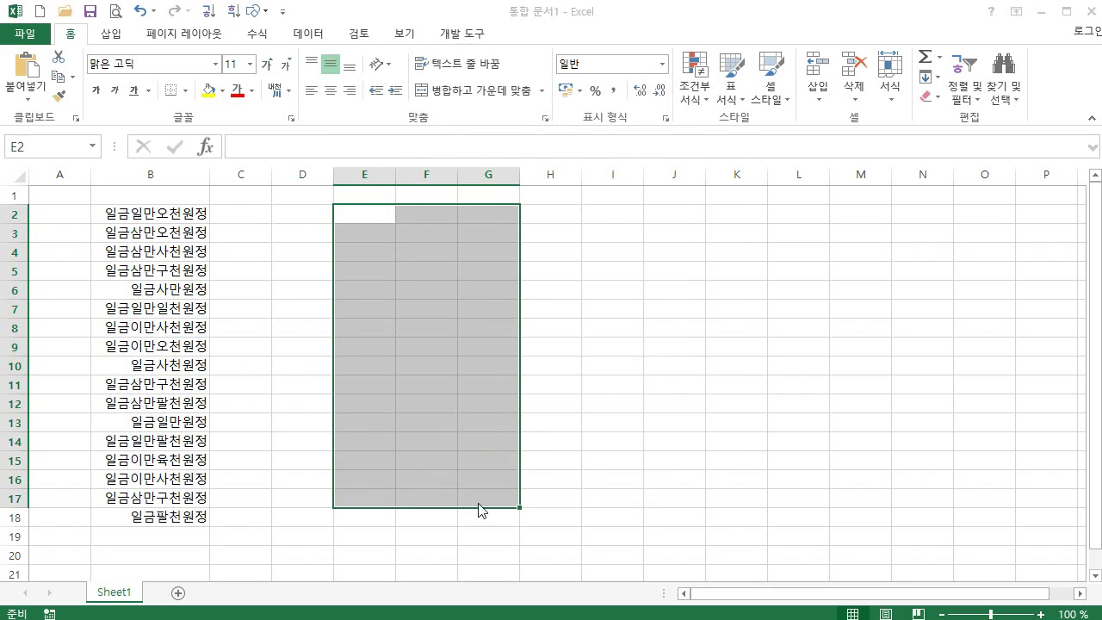
- Examine the custom code that matches the 숫자 format with the 1000-unit separator for E2:G17
key("ctrl+1")
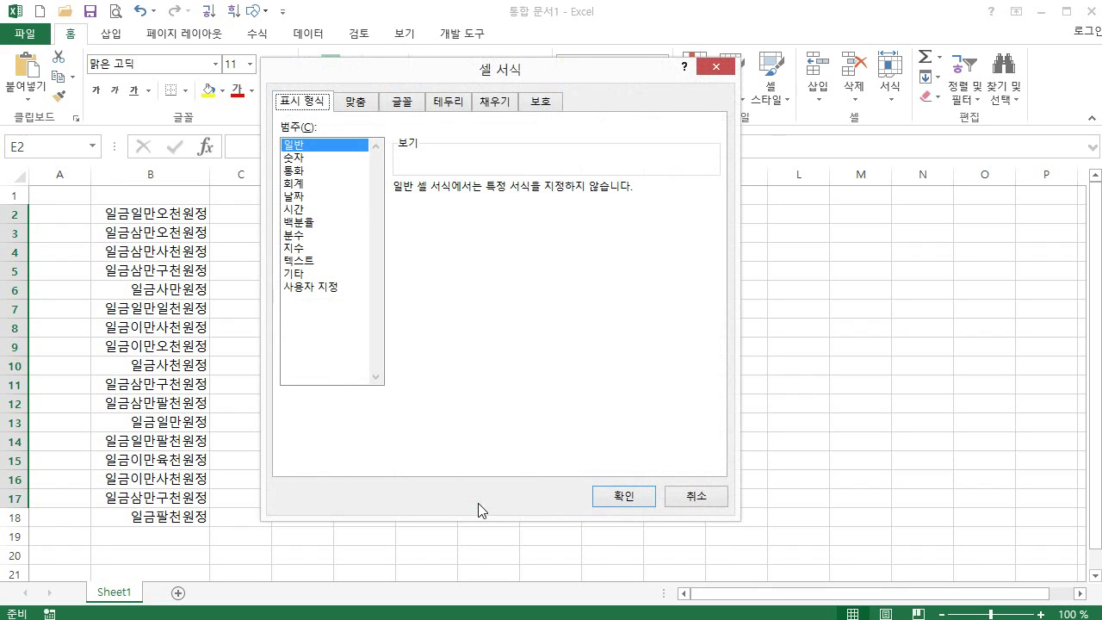
left_click(320, 287)
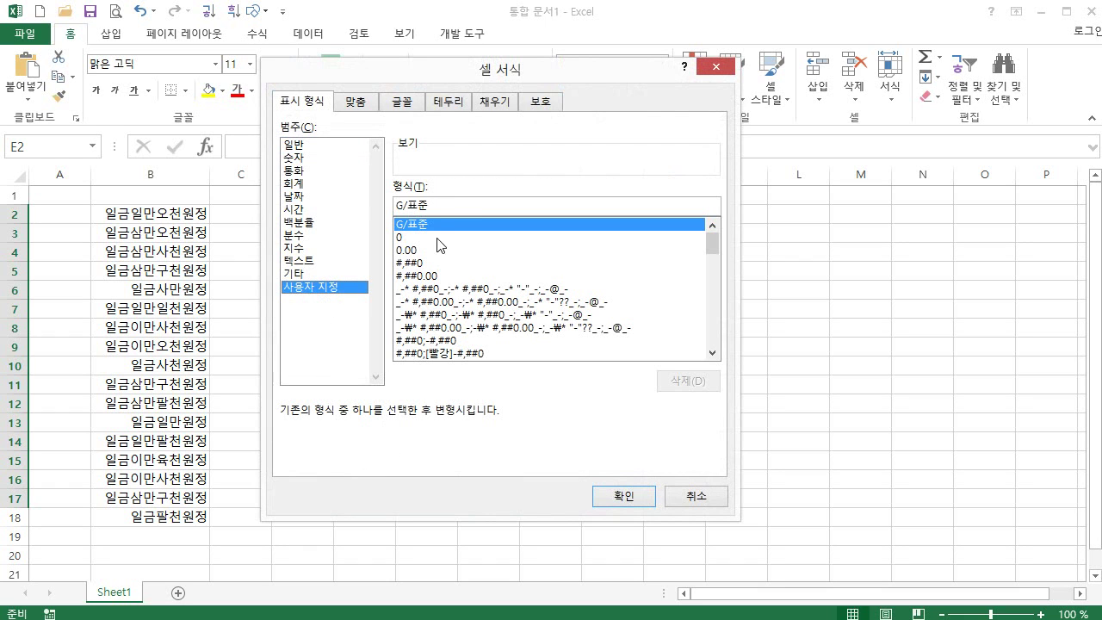
left_click_drag(439, 206, 387, 207)
key("BackSpace")
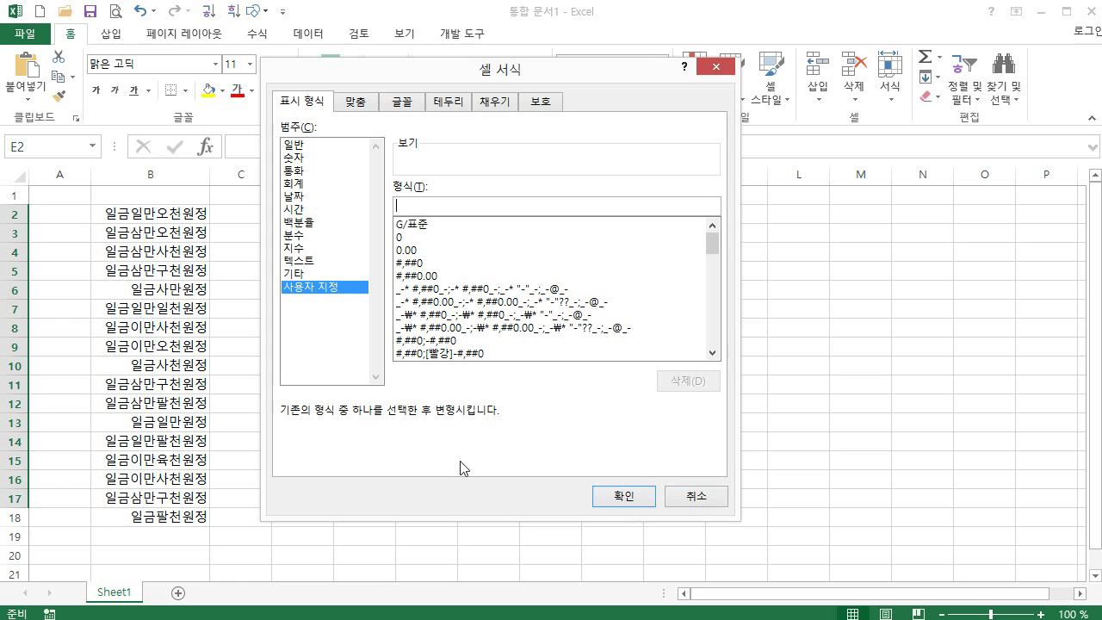
left_click(294, 158)
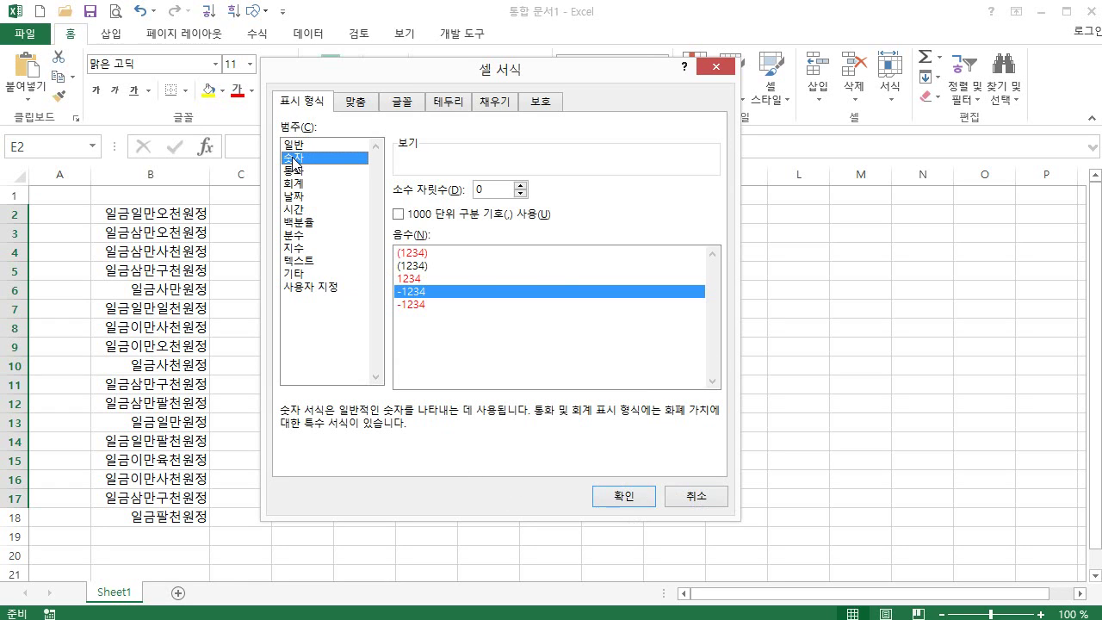
left_click(399, 214)
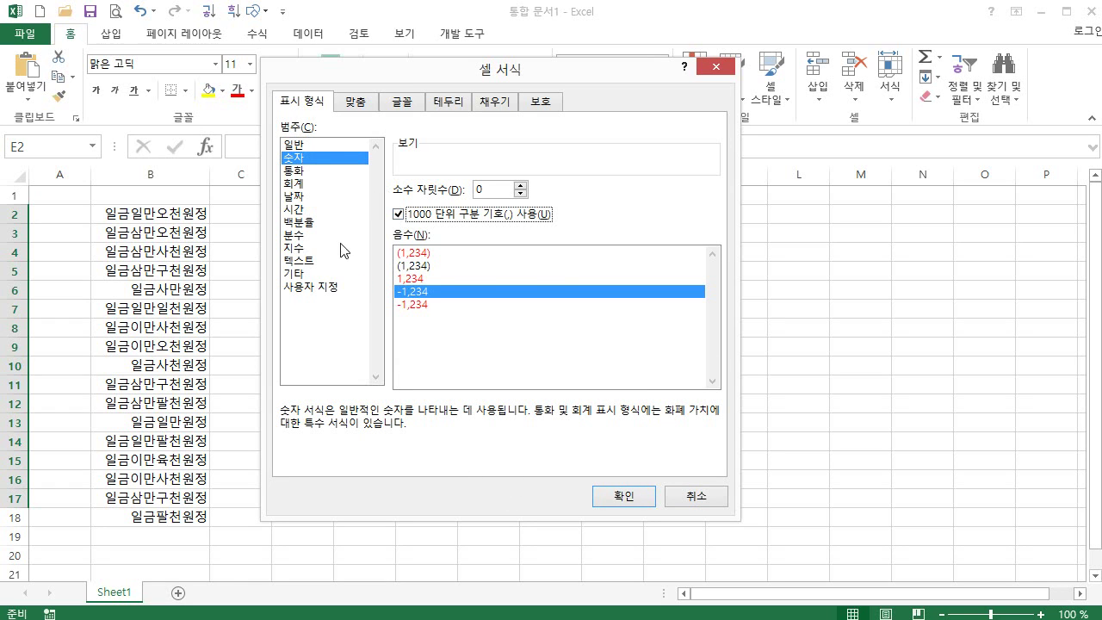
left_click(326, 288)
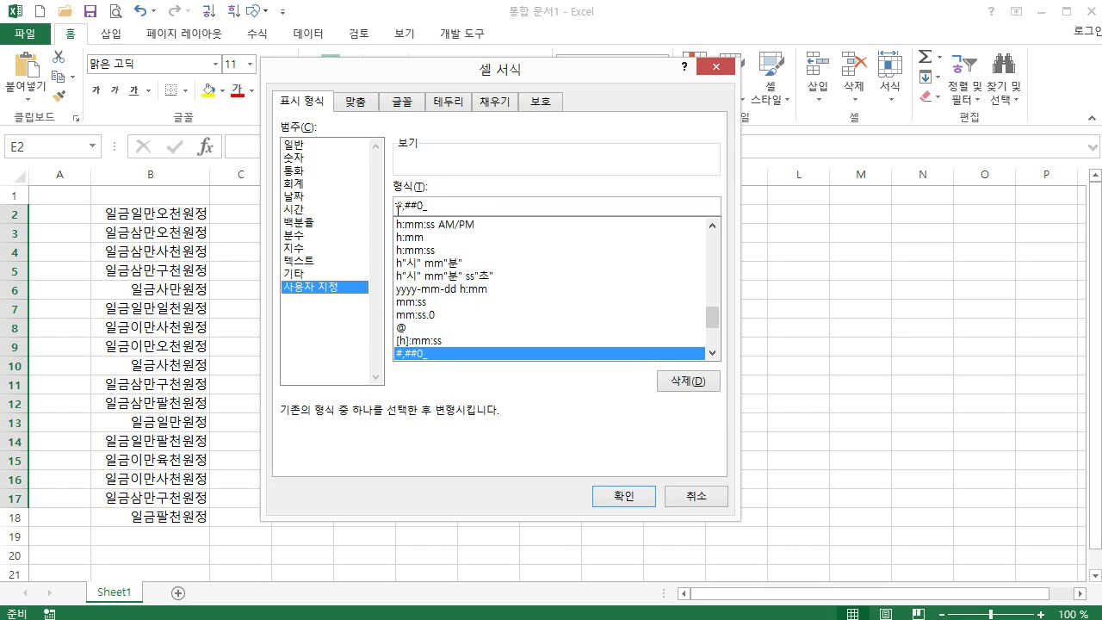
- Examine the custom codes that match the *2012-03-14 날짜 format and the one-digit-denominator 분수 format
left_click(294, 198)
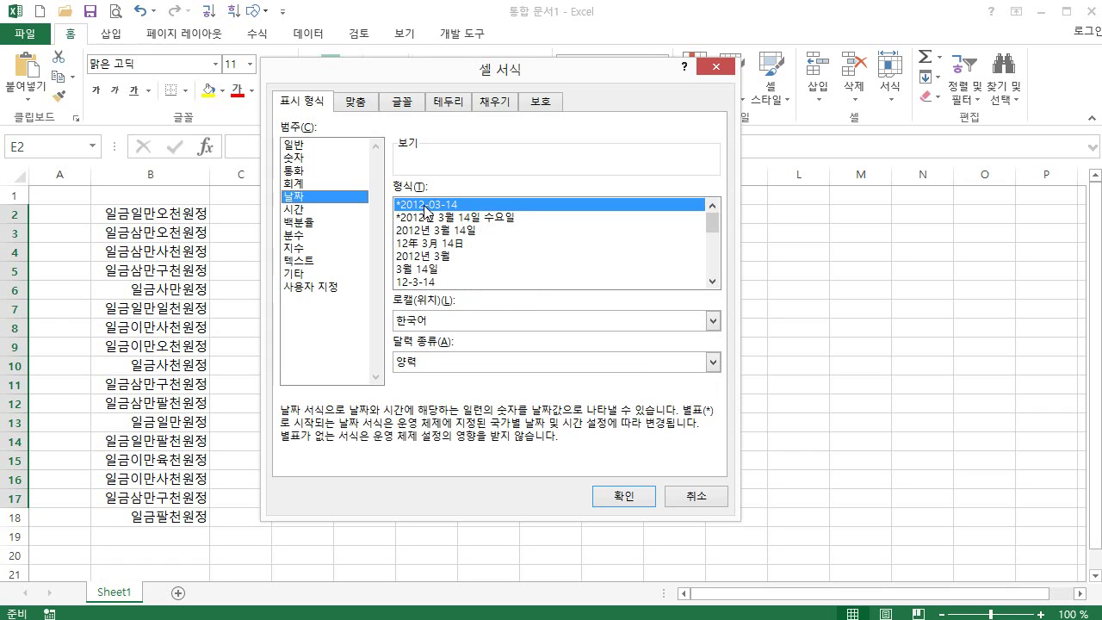
left_click(322, 287)
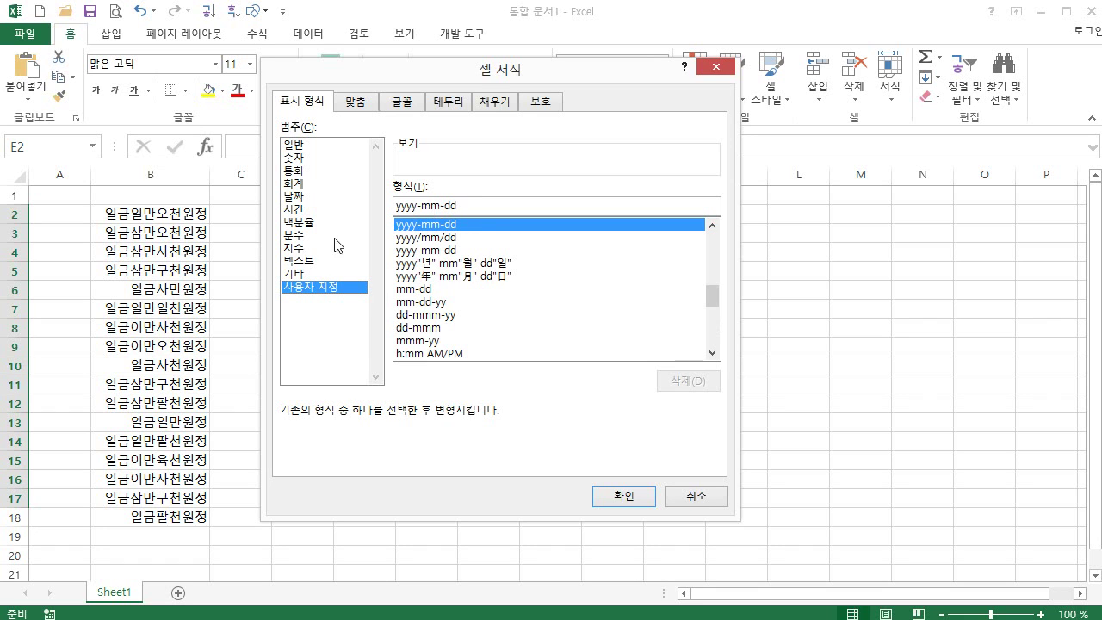
left_click(294, 239)
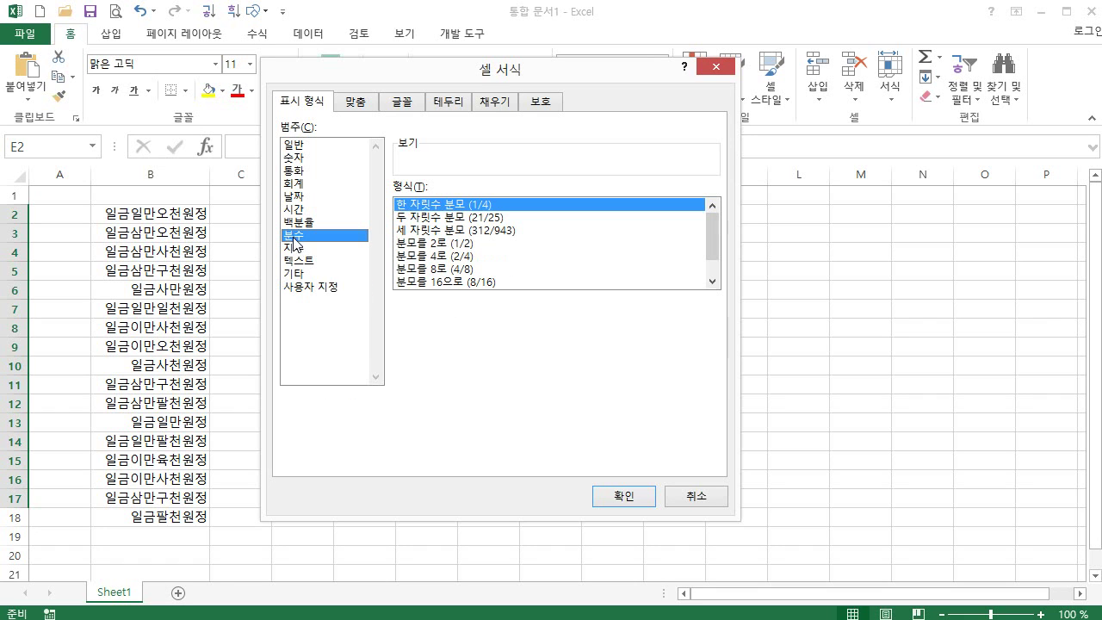
left_click(319, 289)
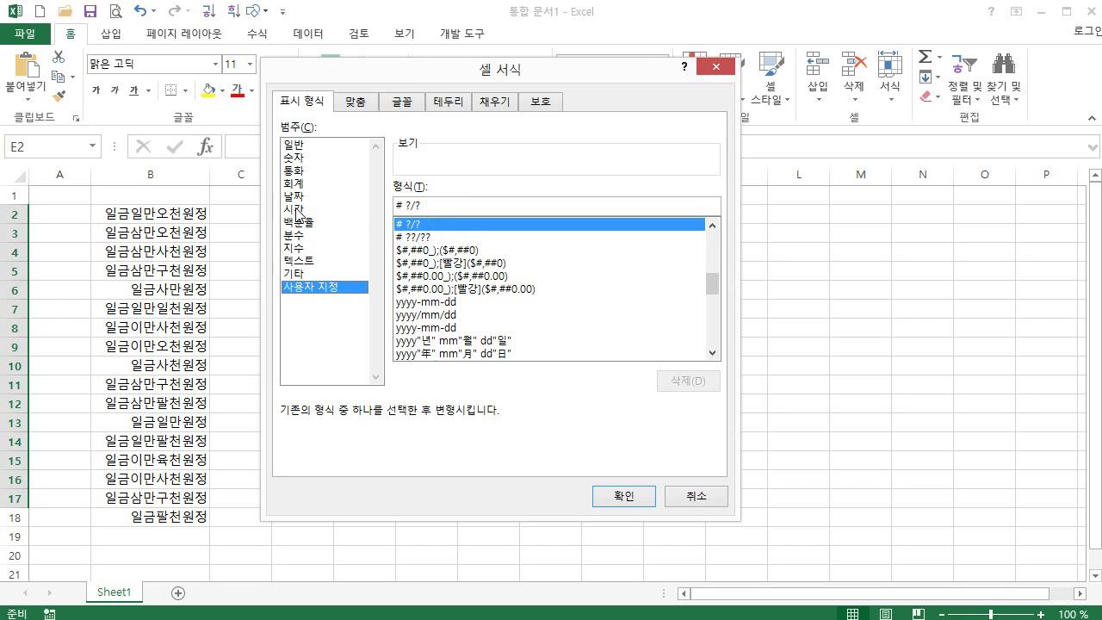
- Examine the custom code that matches the 1:30 PM 시간 format, and discard the format choice for E2:G17
left_click(299, 210)
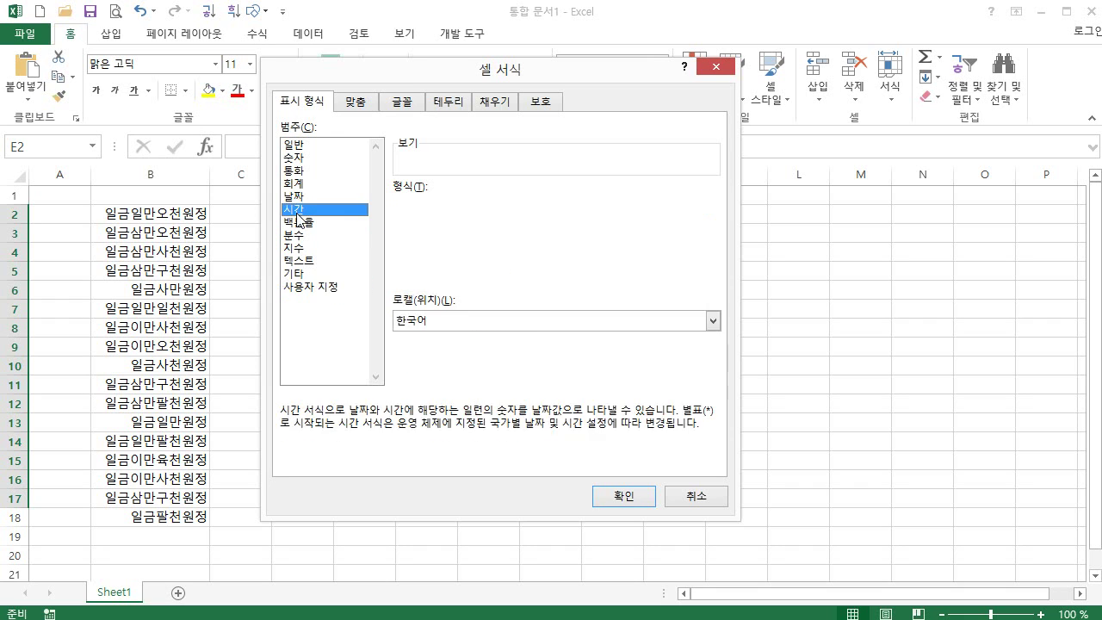
left_click(422, 218)
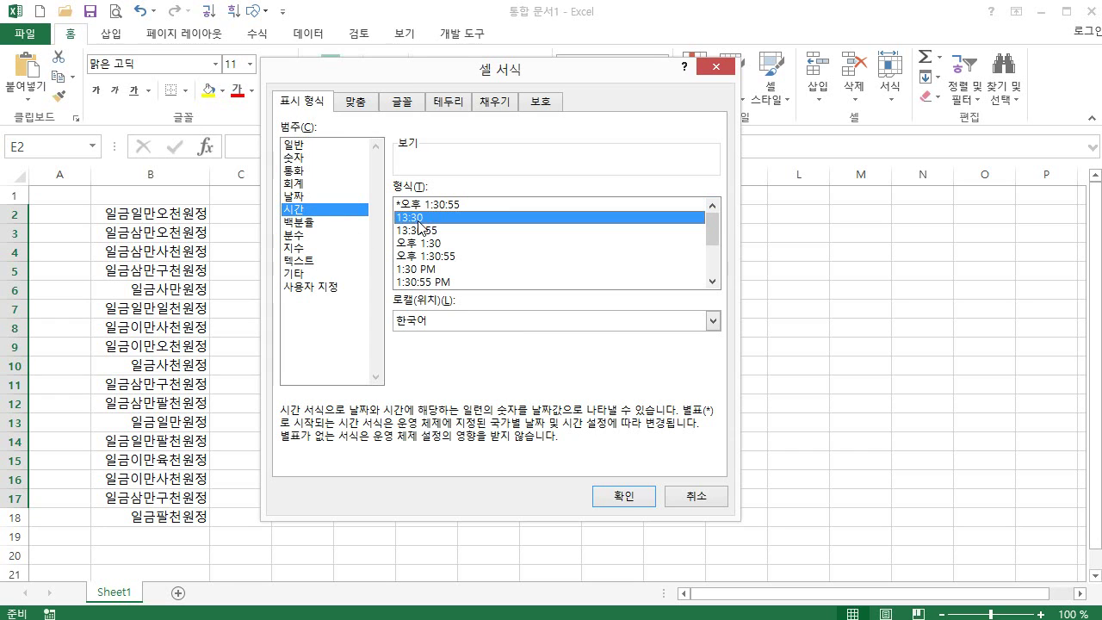
left_click(428, 269)
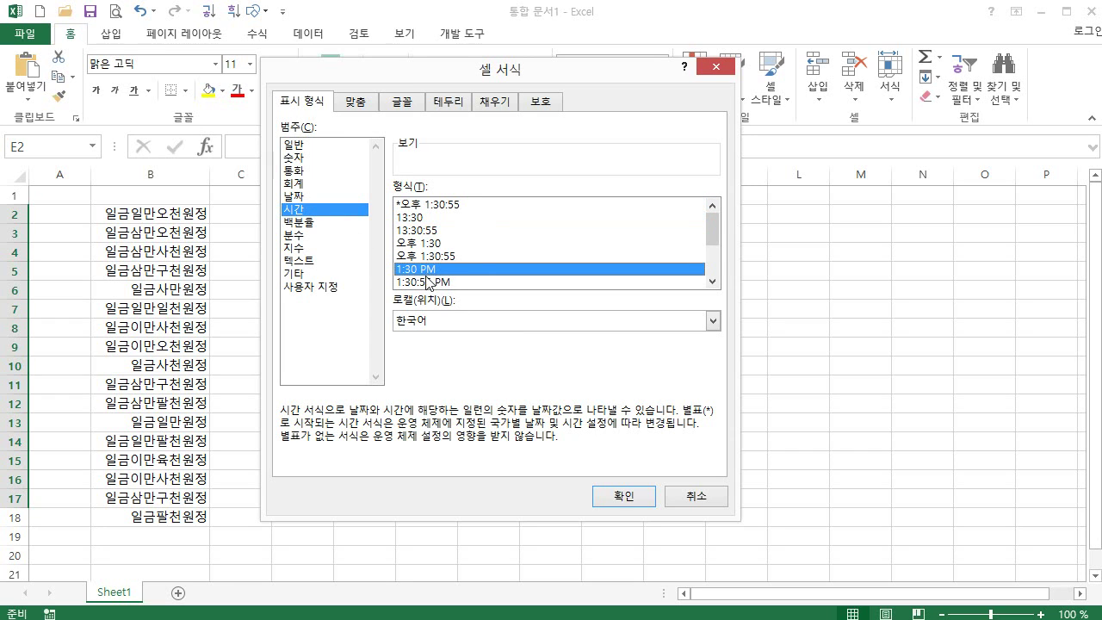
left_click(320, 287)
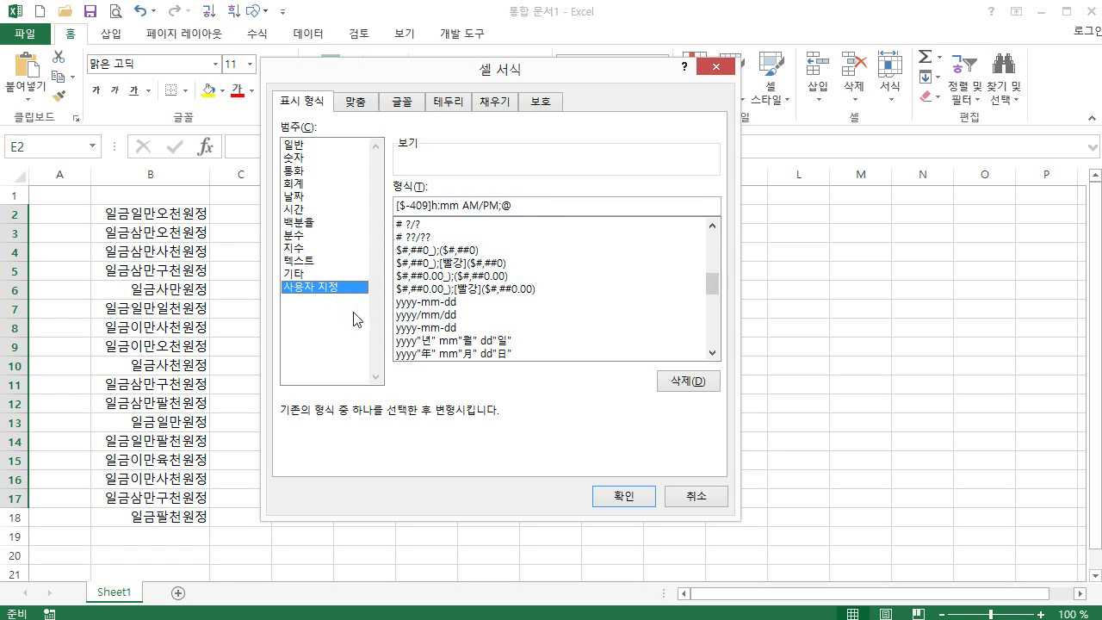
left_click(685, 503)
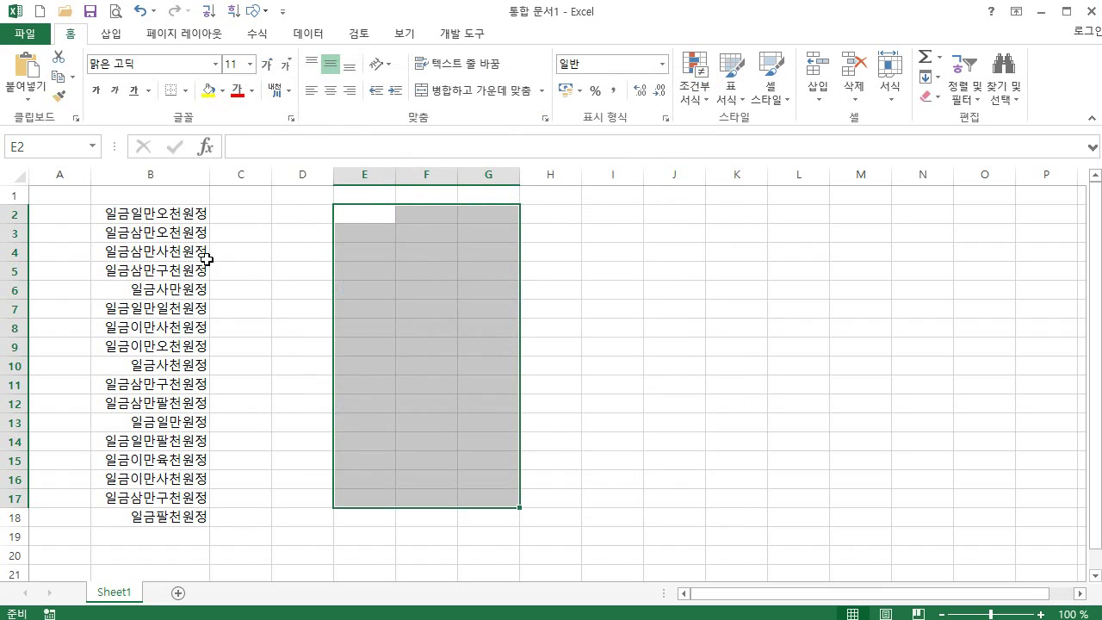
- Preview B2:B18 in the 숫자 format and in the 통화 format with the $ symbol and 0 decimal places, and check its custom code
left_click_drag(180, 218, 190, 516)
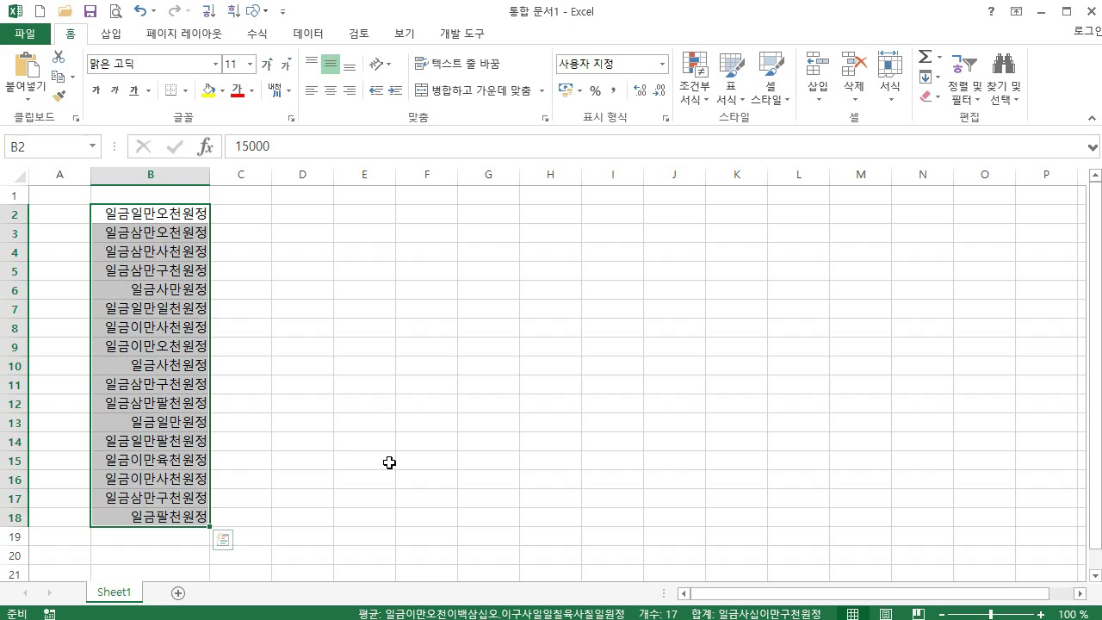
key("ctrl+1")
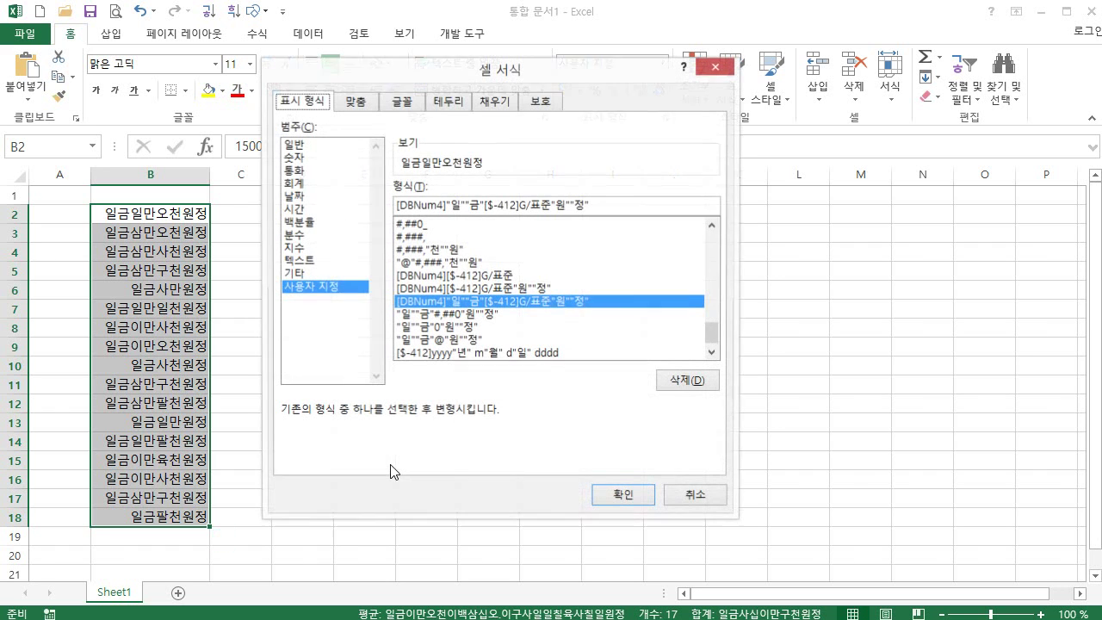
left_click(303, 146)
left_click(303, 157)
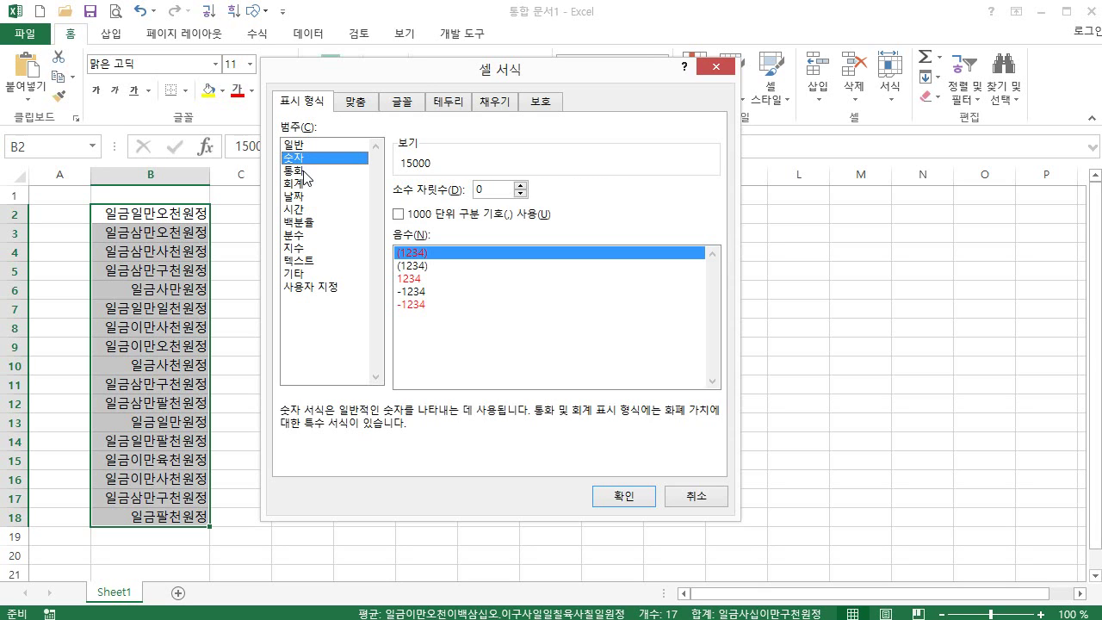
left_click(306, 171)
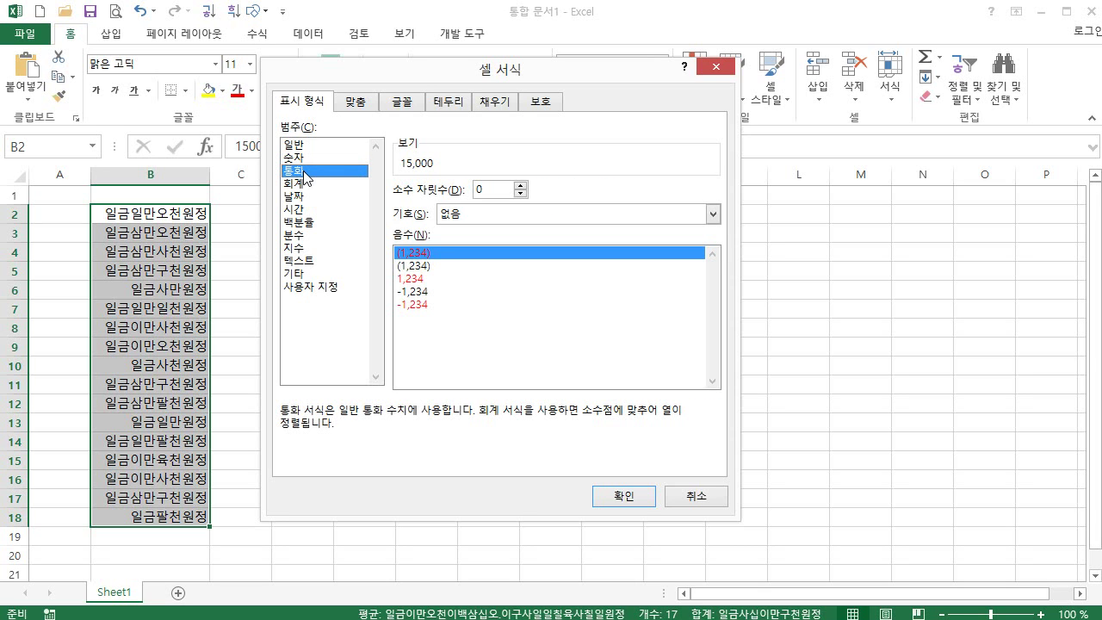
left_click(482, 216)
left_click(470, 258)
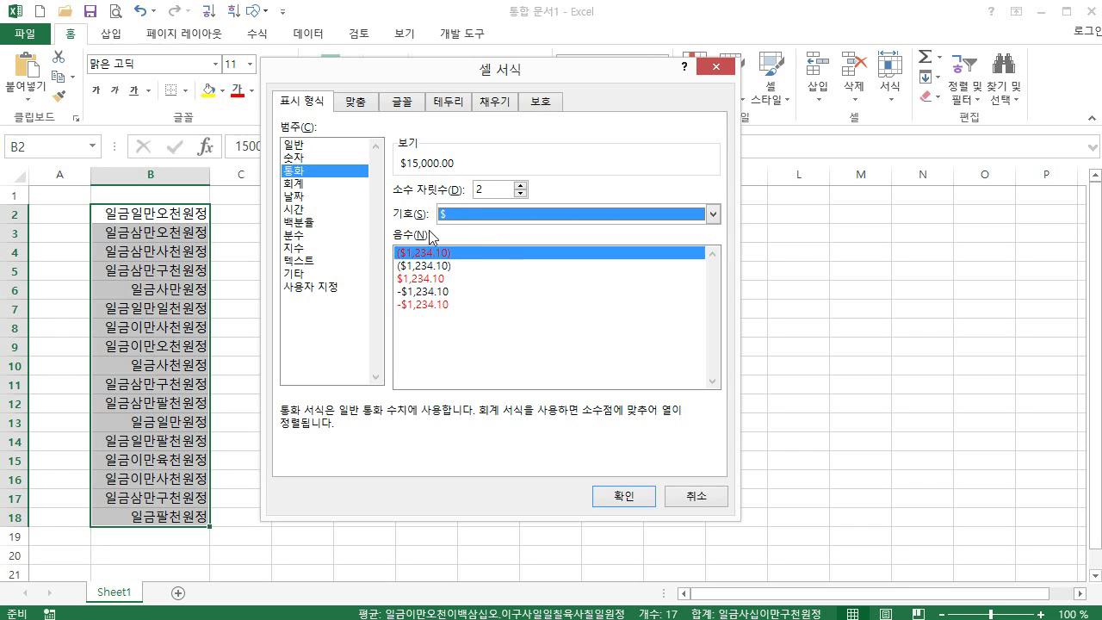
left_click(520, 195)
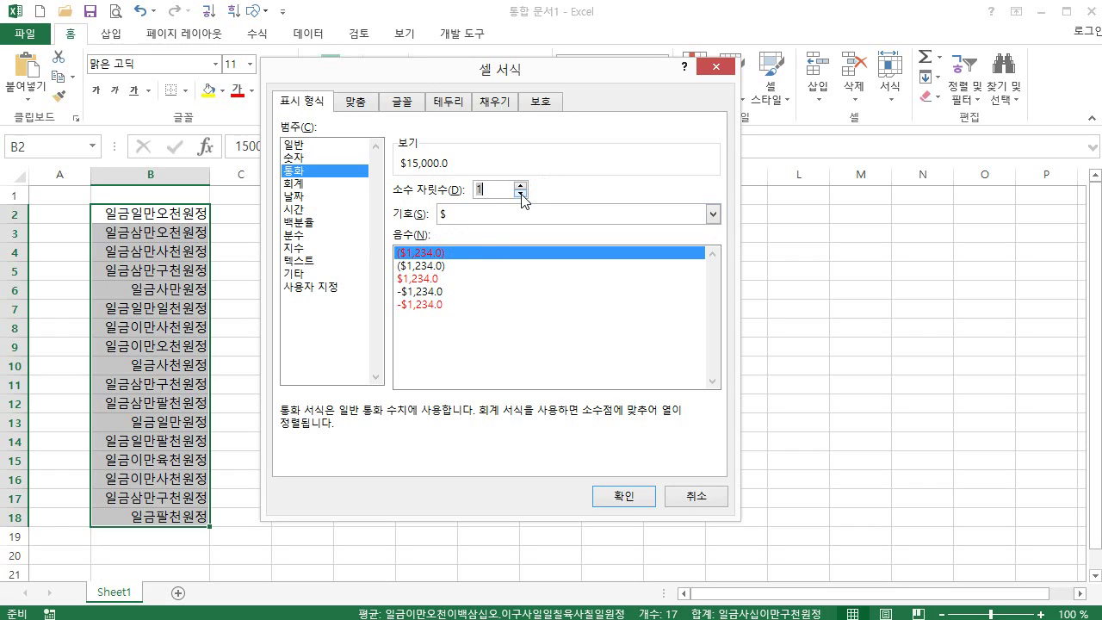
left_click(520, 195)
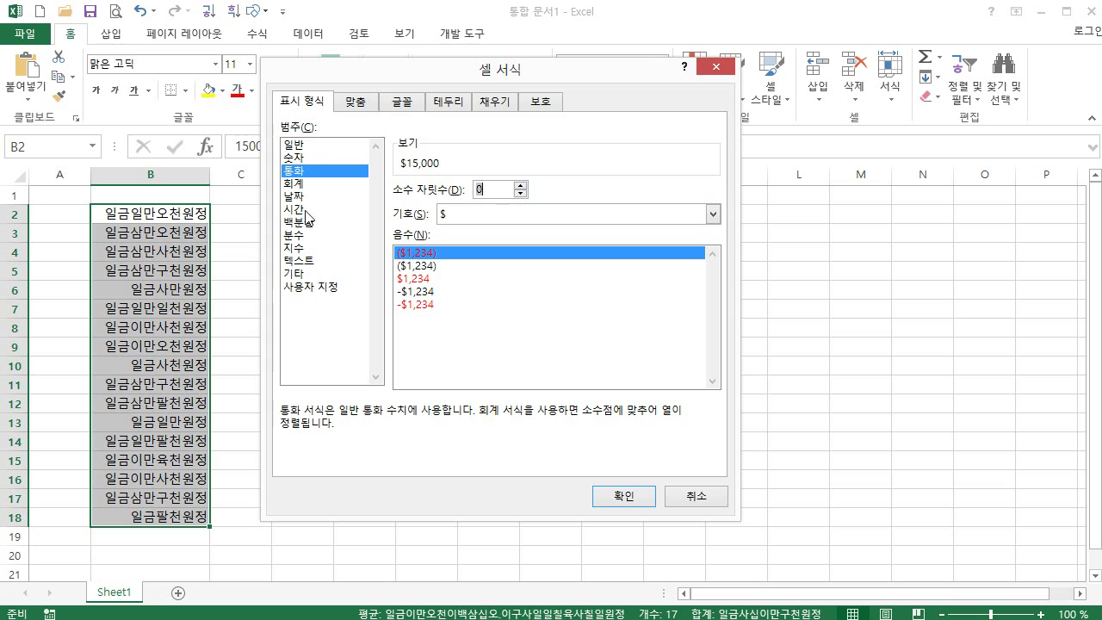
left_click(312, 289)
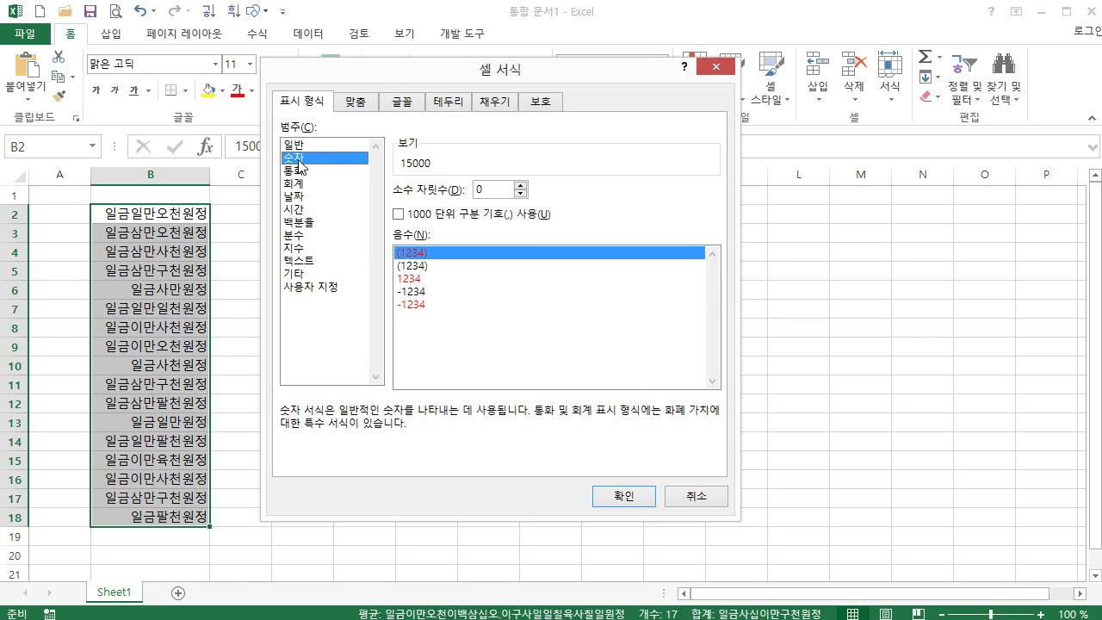
- Compare the red 1234 and red (1234) negative styles, check the custom code for red (1234), and discard the choice for B2:B18
left_click(419, 279)
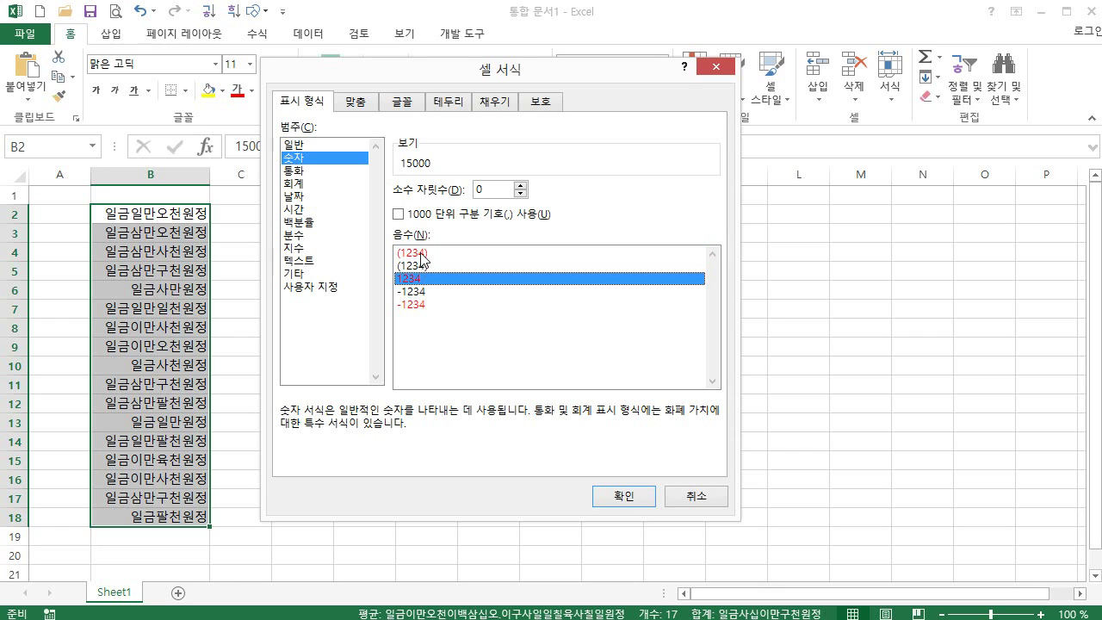
left_click(421, 254)
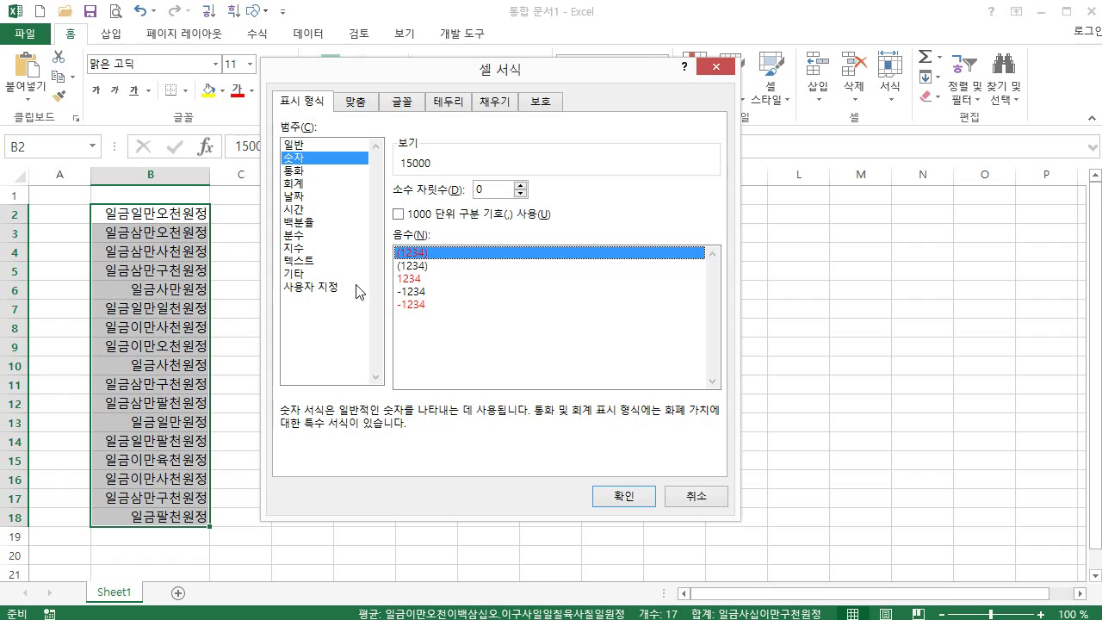
left_click(316, 287)
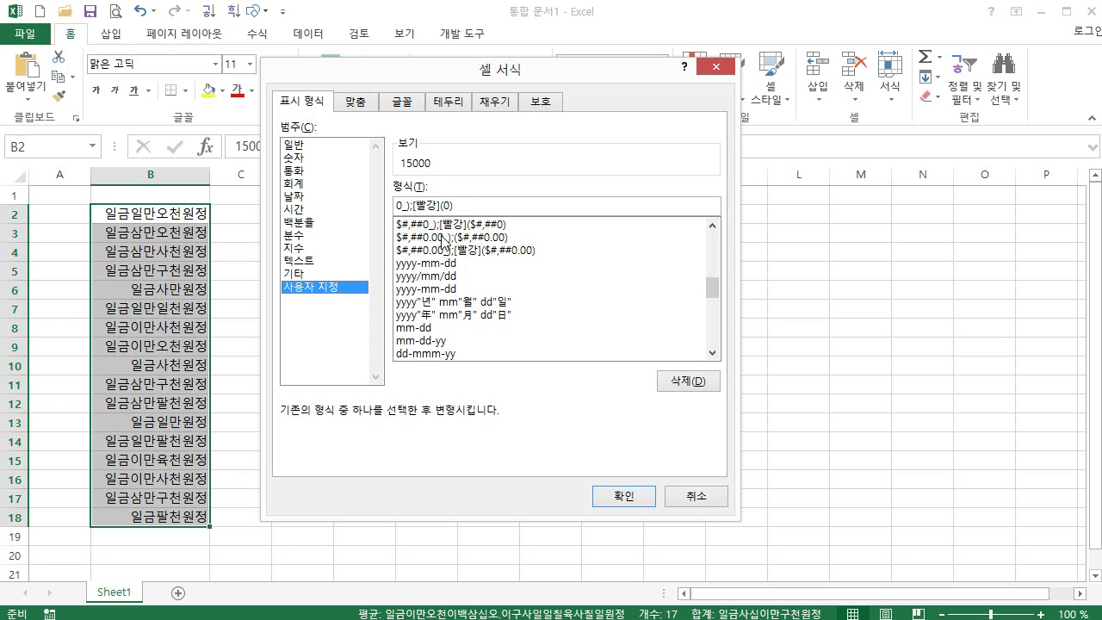
left_click(700, 498)
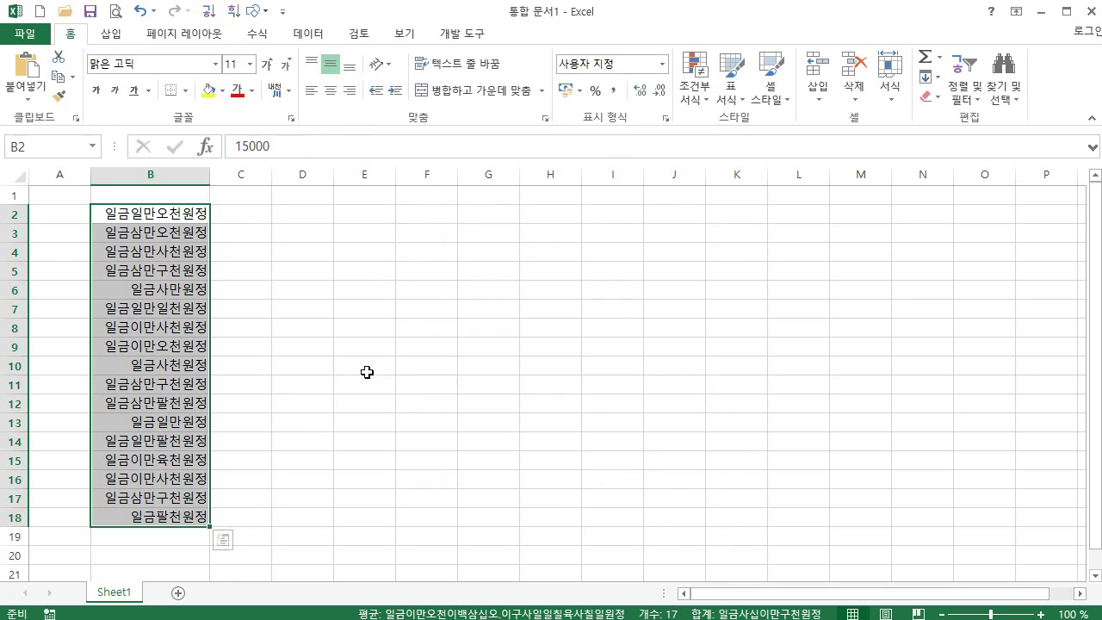